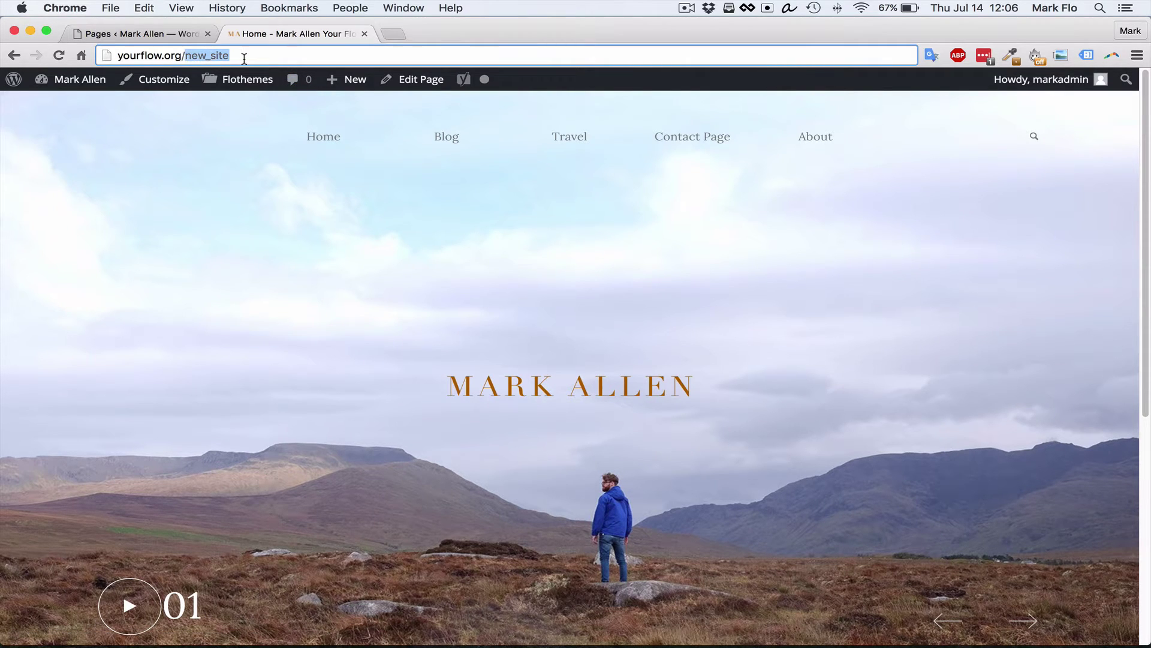
Delete 'new_site' from the Chrome address bar, leaving yourflow.org/
key(BackSpace)
Load yourflow.org/ and return to the WordPress Pages list
key(Return)
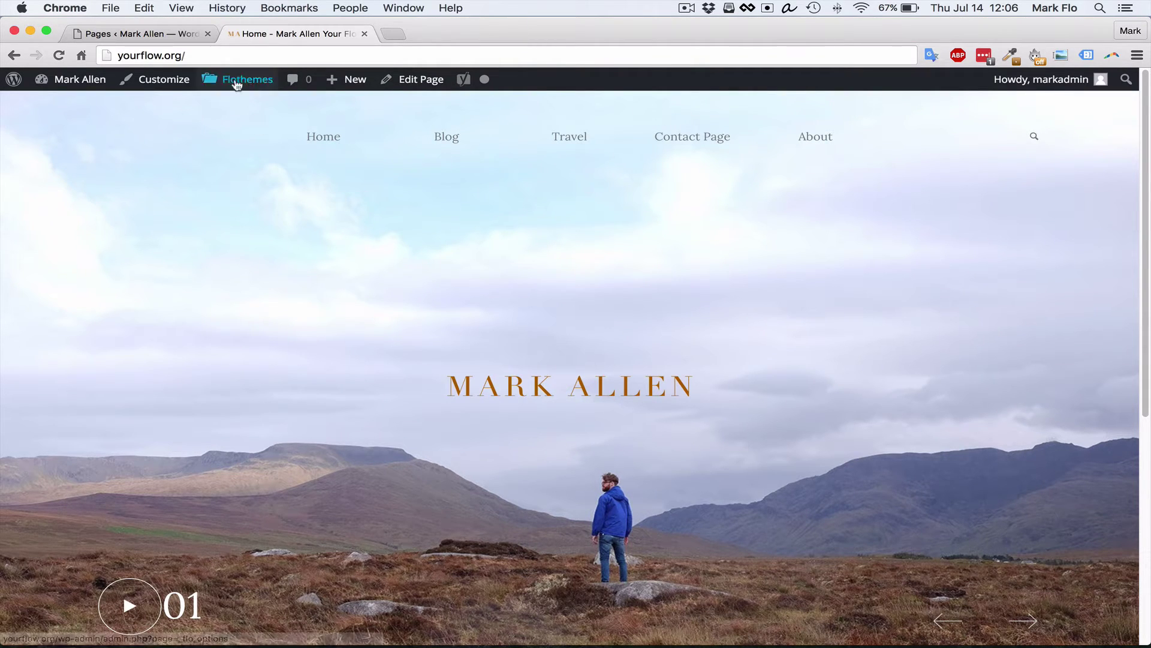
click(276, 60)
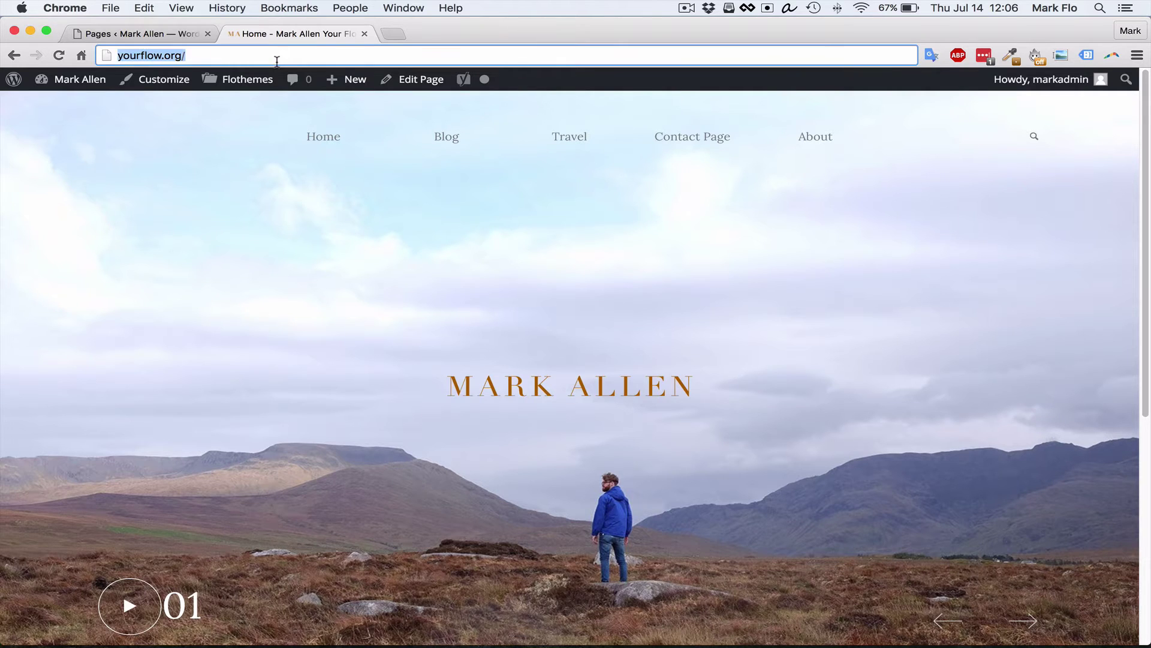
click(219, 58)
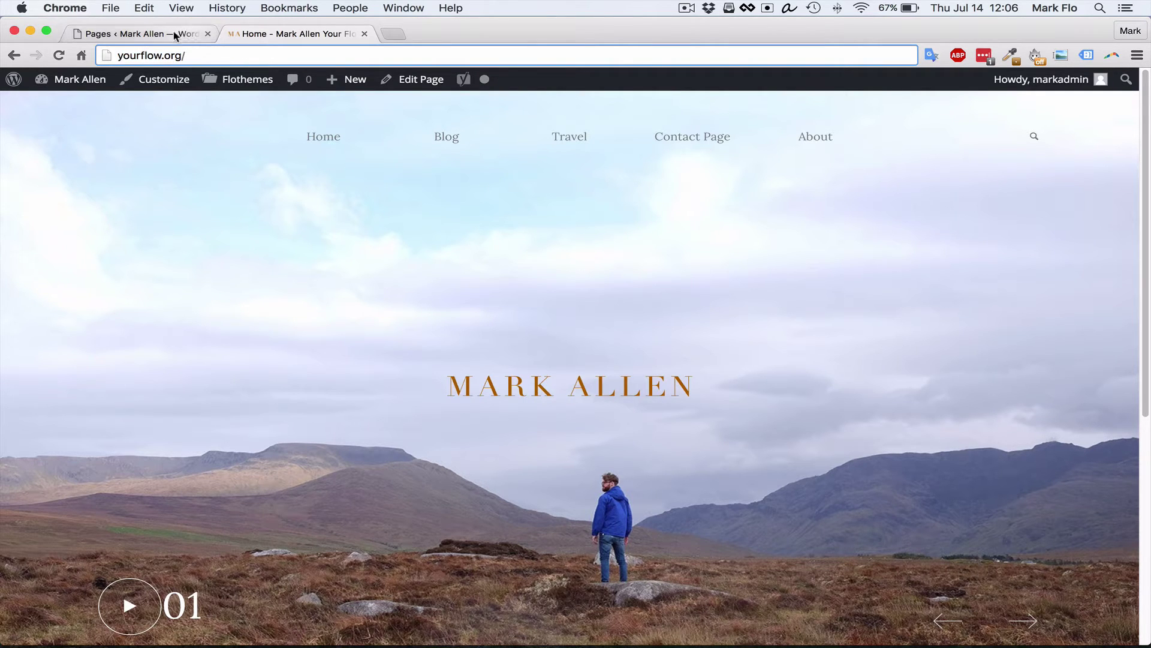
click(141, 34)
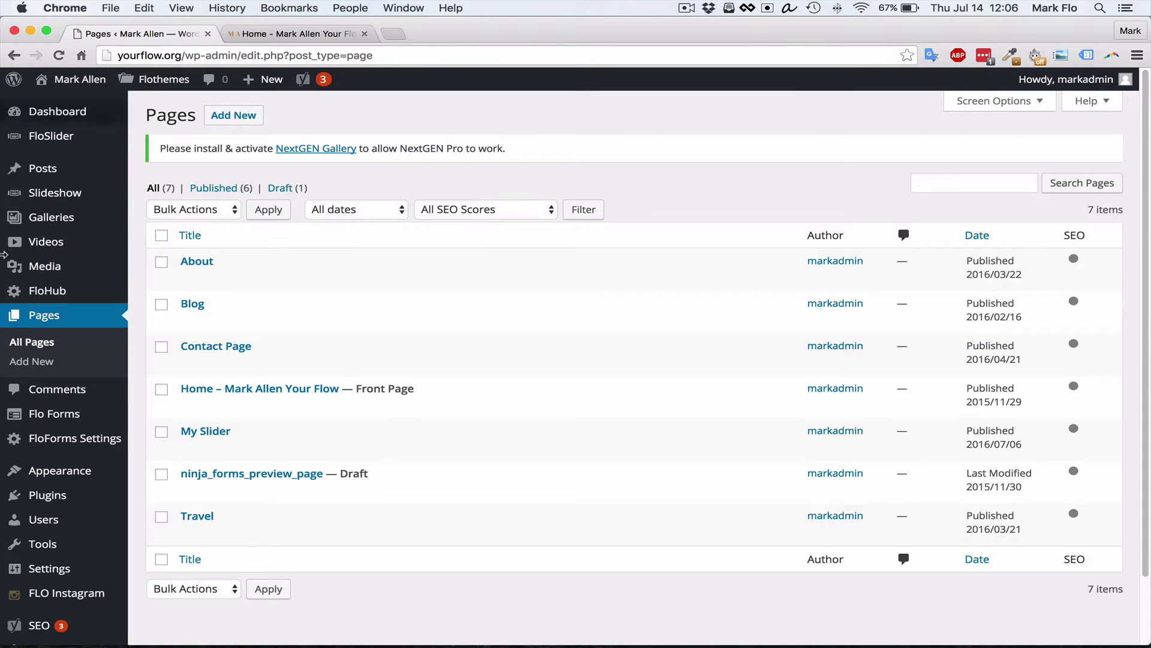
click(354, 34)
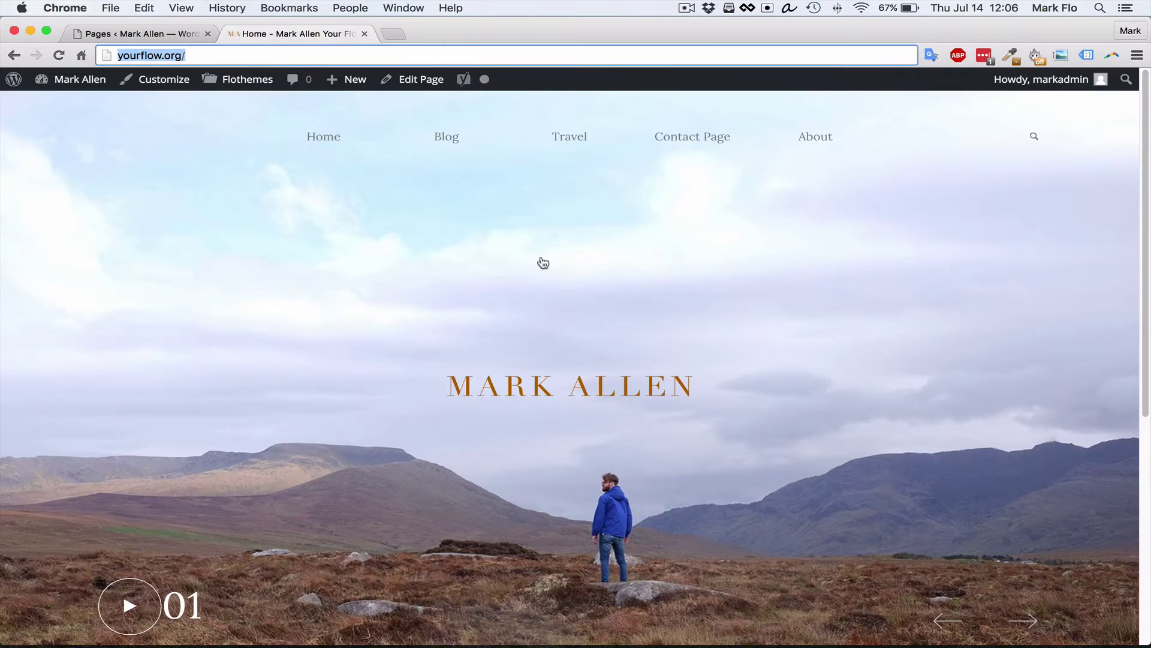
click(144, 35)
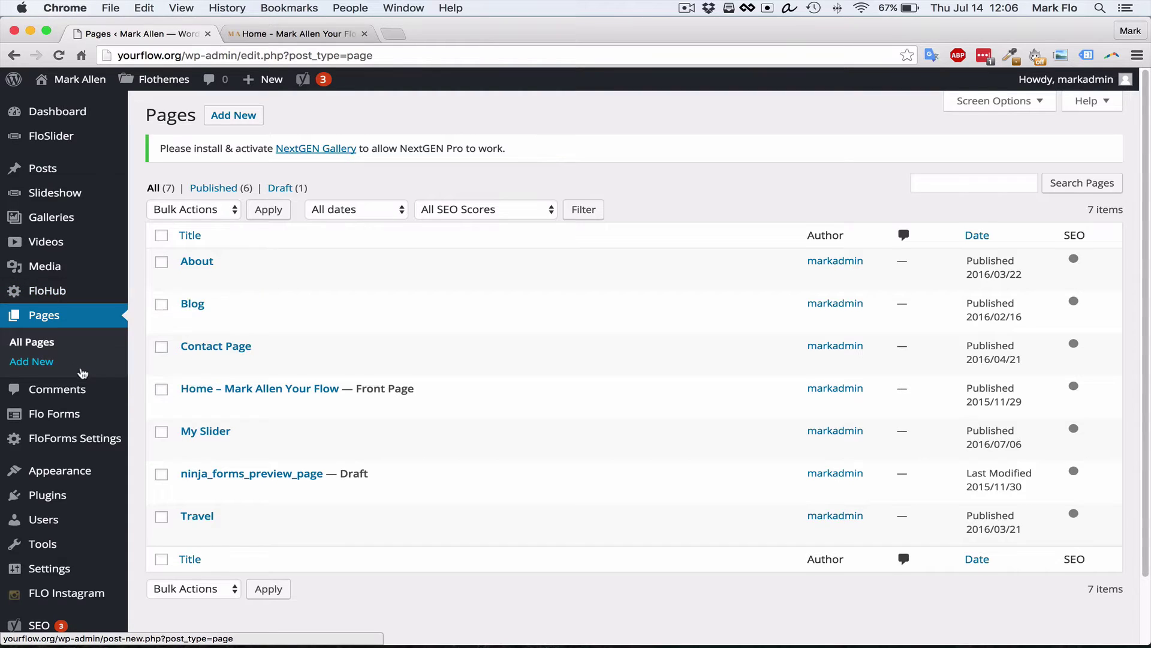
Go to Settings > Flo Launch in the admin sidebar
scroll(83, 384, down, 1)
mouse_move(54, 566)
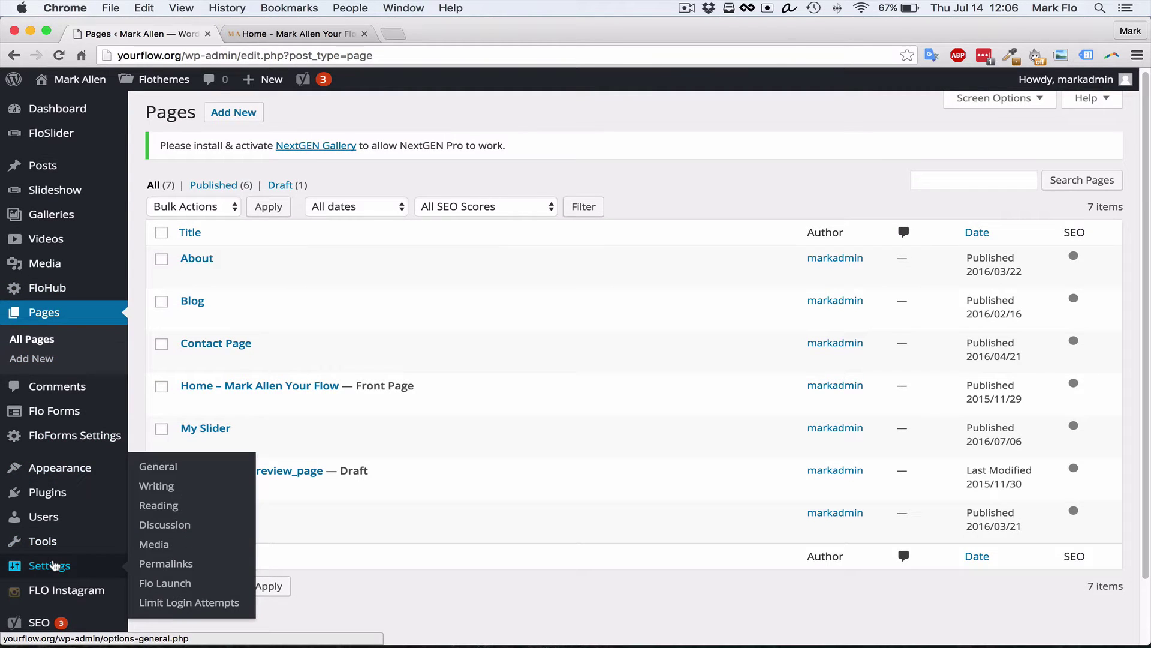
click(174, 583)
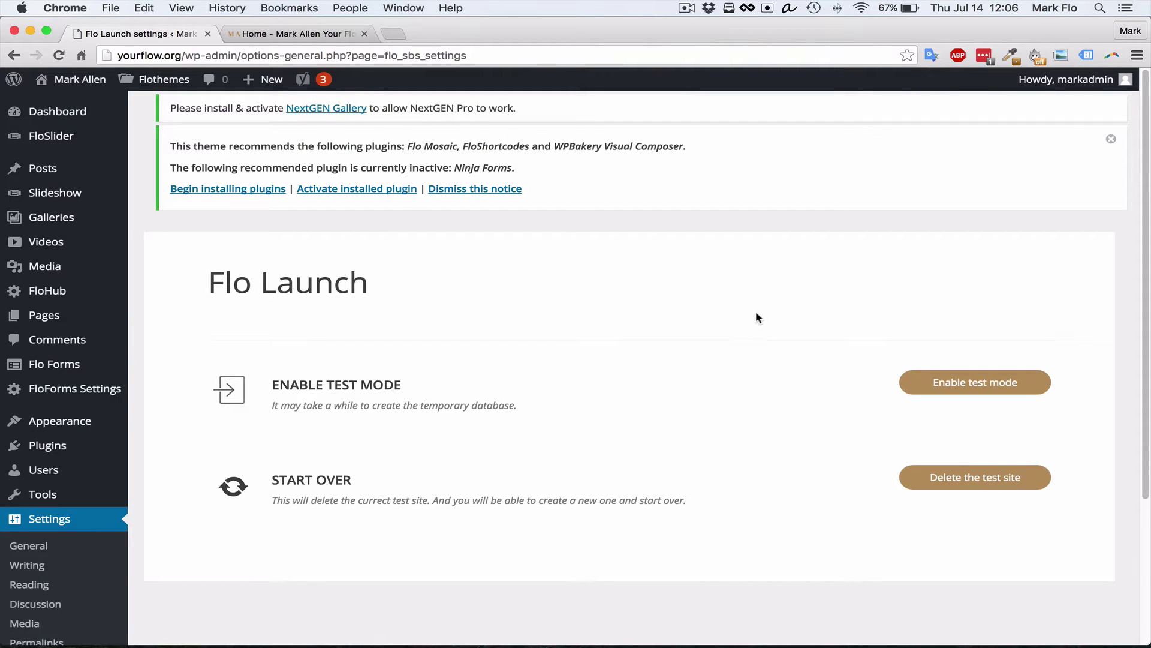
Enable Flo Launch test mode, then move to the site's homepage tab
scroll(756, 316, down, 1)
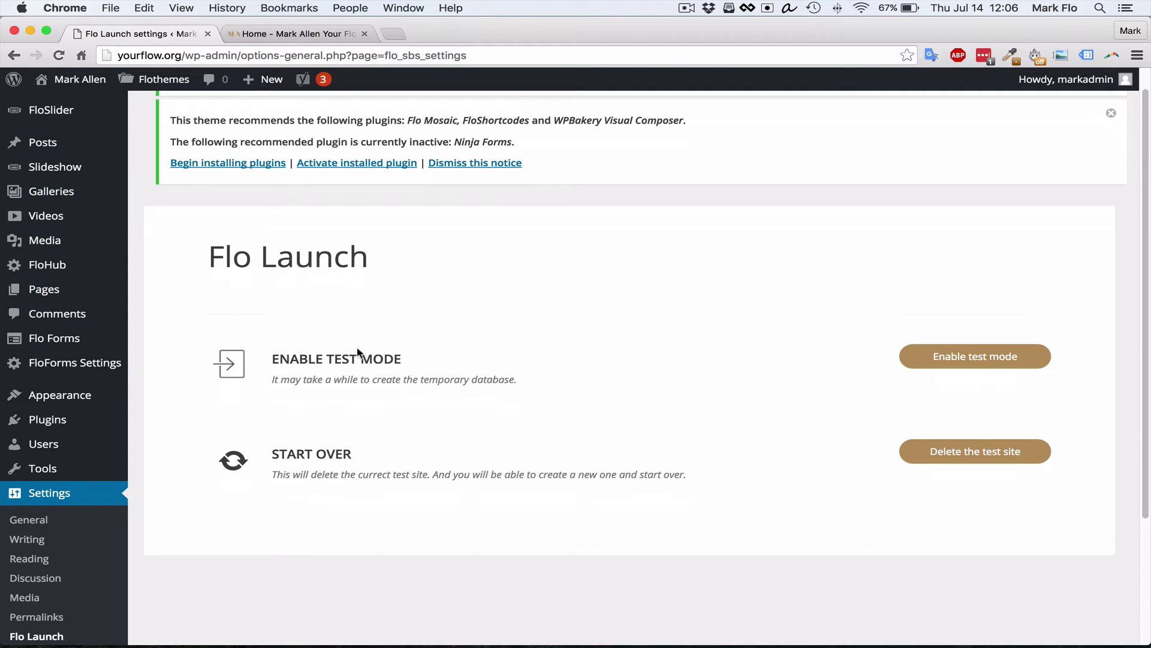
scroll(543, 364, down, 1)
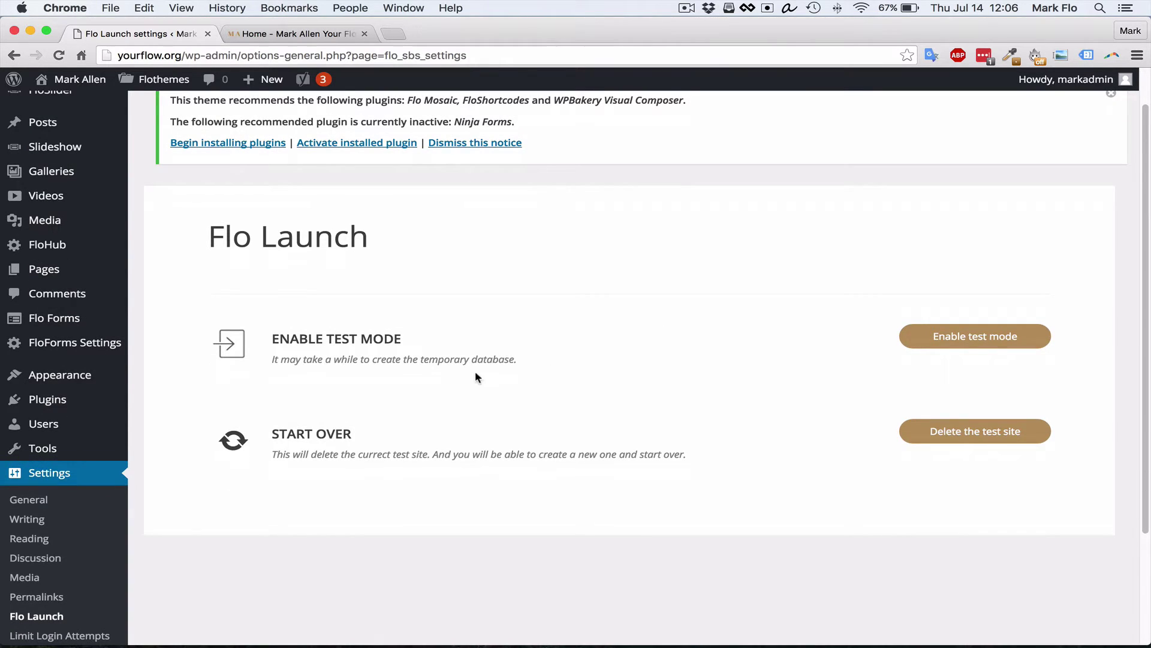
click(958, 339)
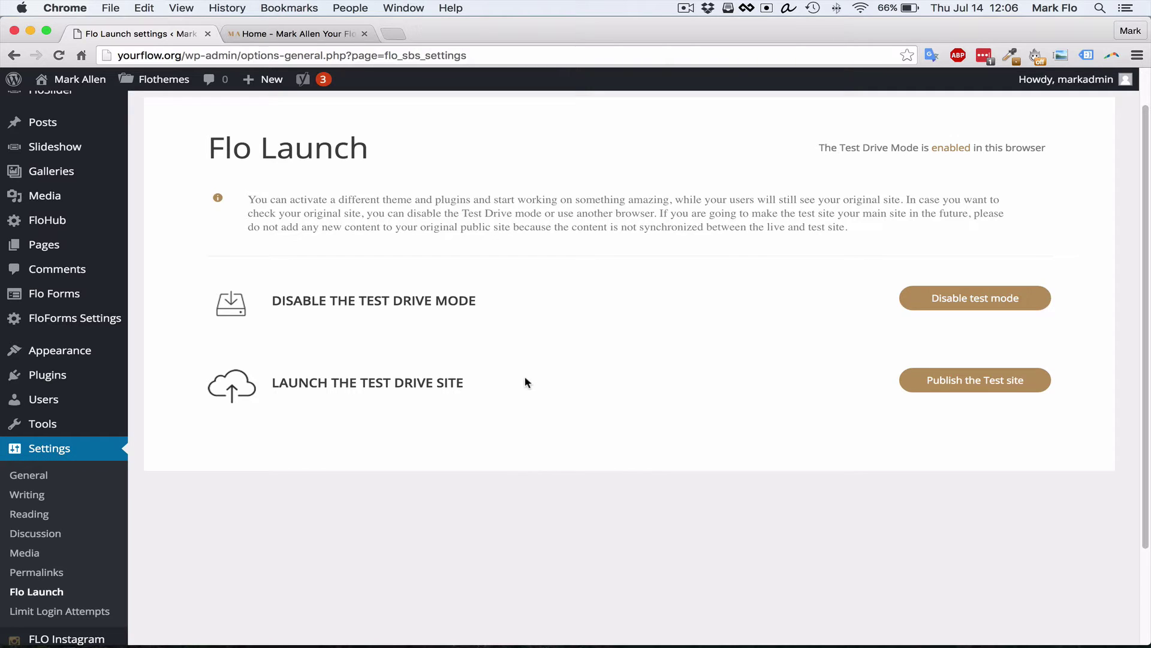
click(330, 42)
Reload the homepage to preview the test site, then return to Flo Launch settings
key(Return)
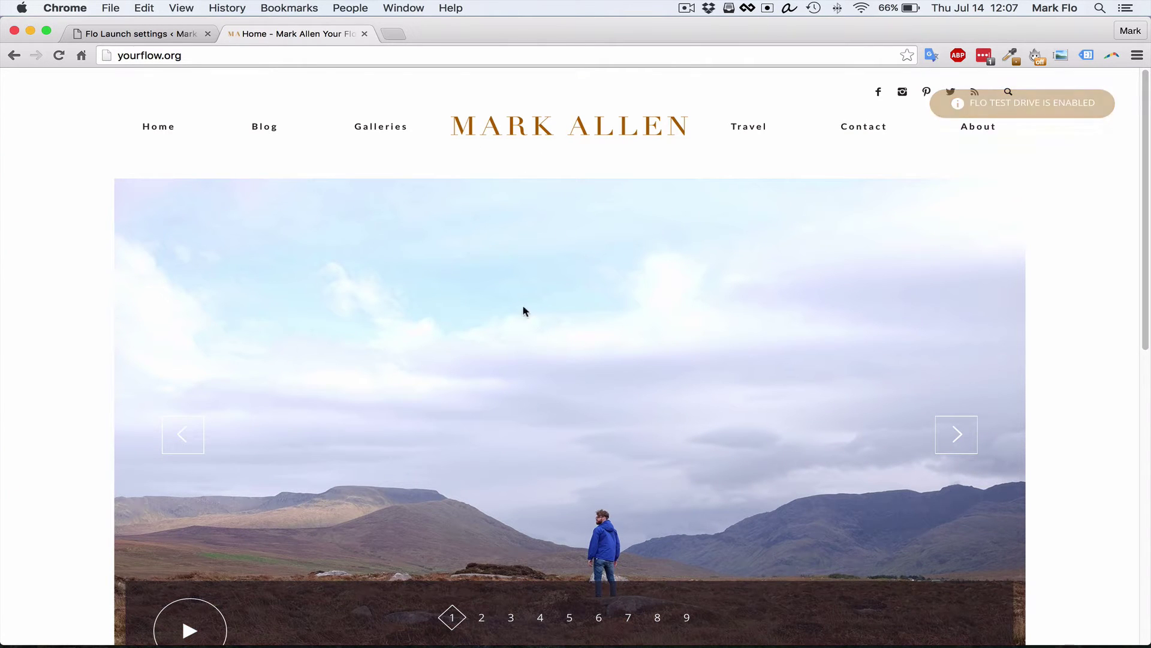
click(135, 34)
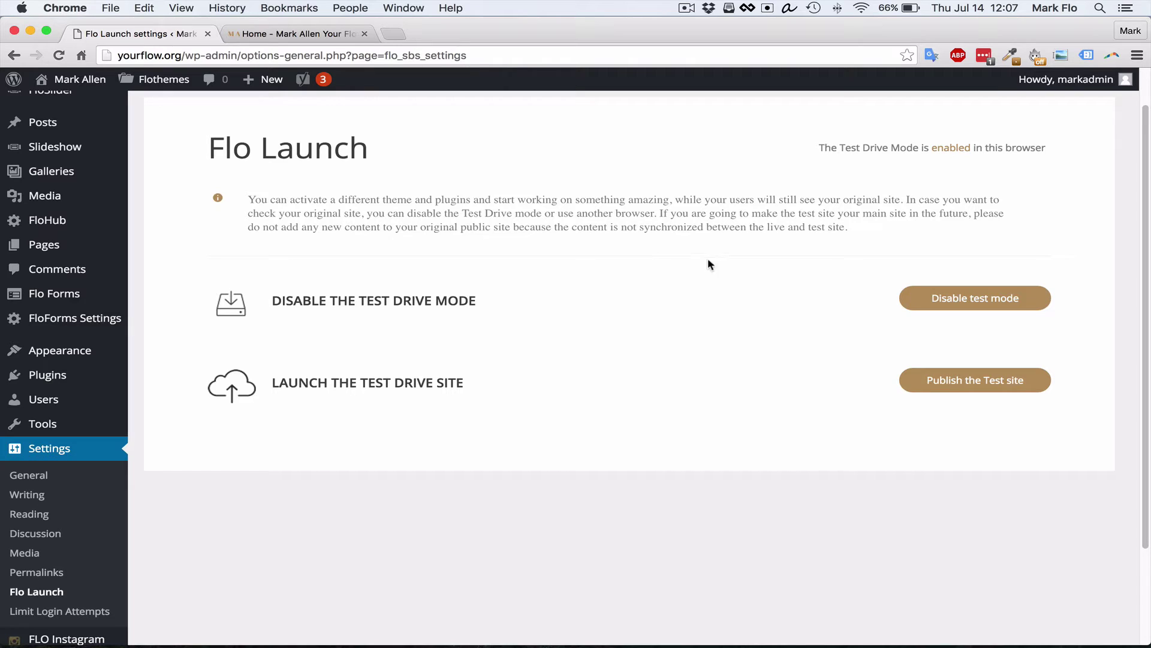
click(306, 35)
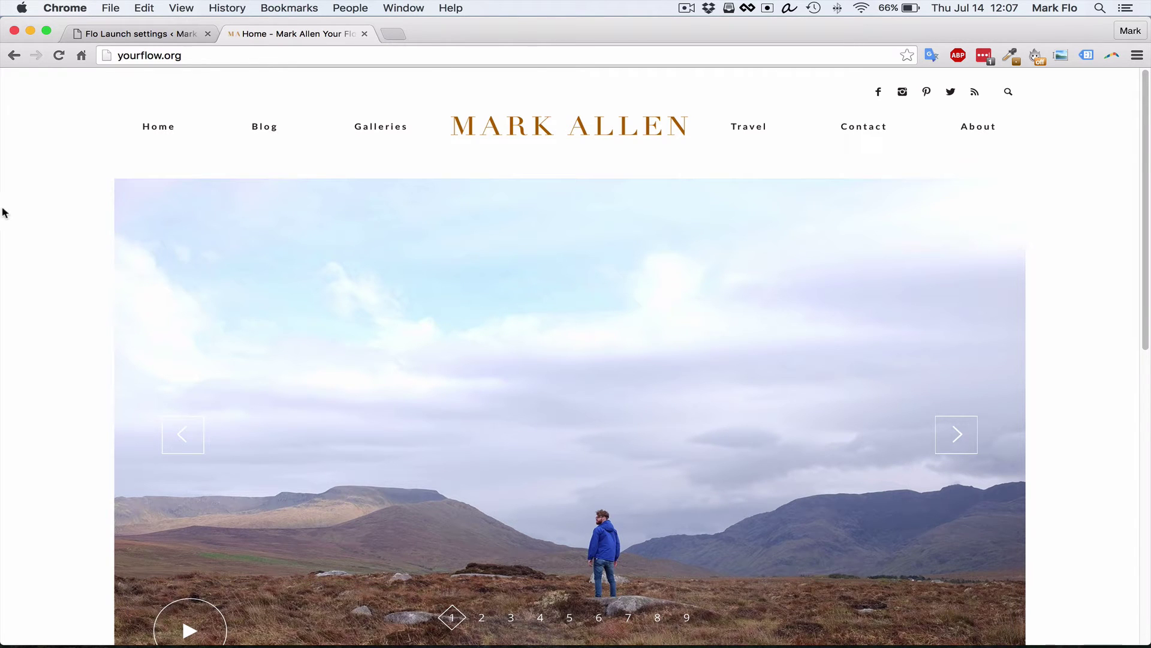
Launch Safari from Spotlight
click(206, 55)
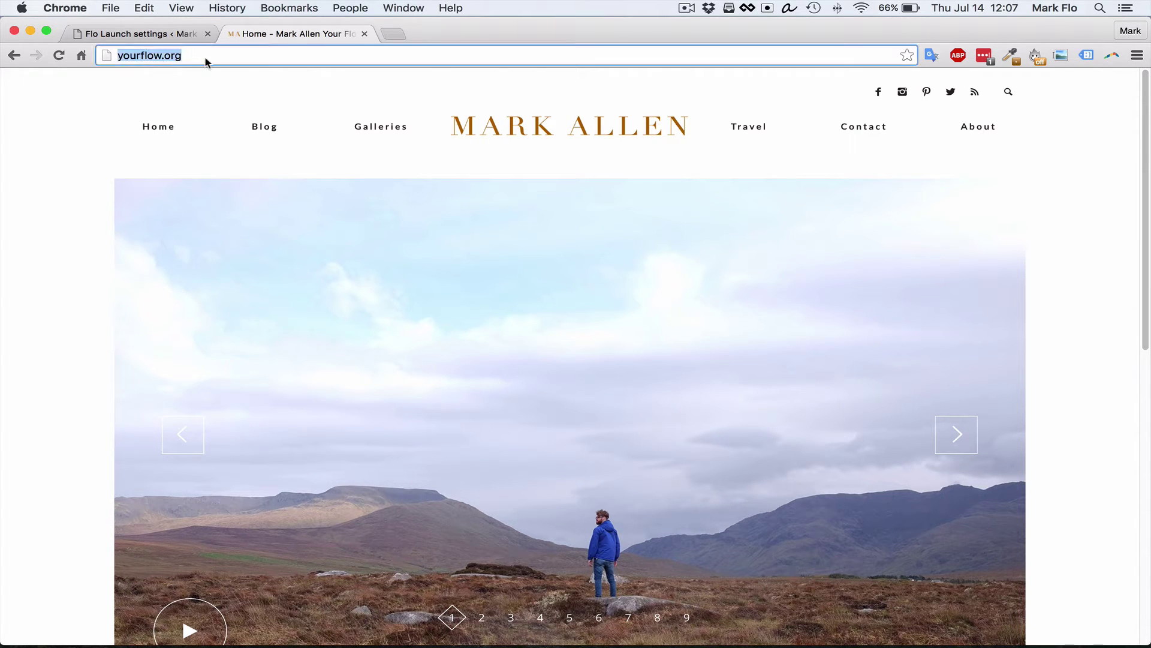
click(138, 118)
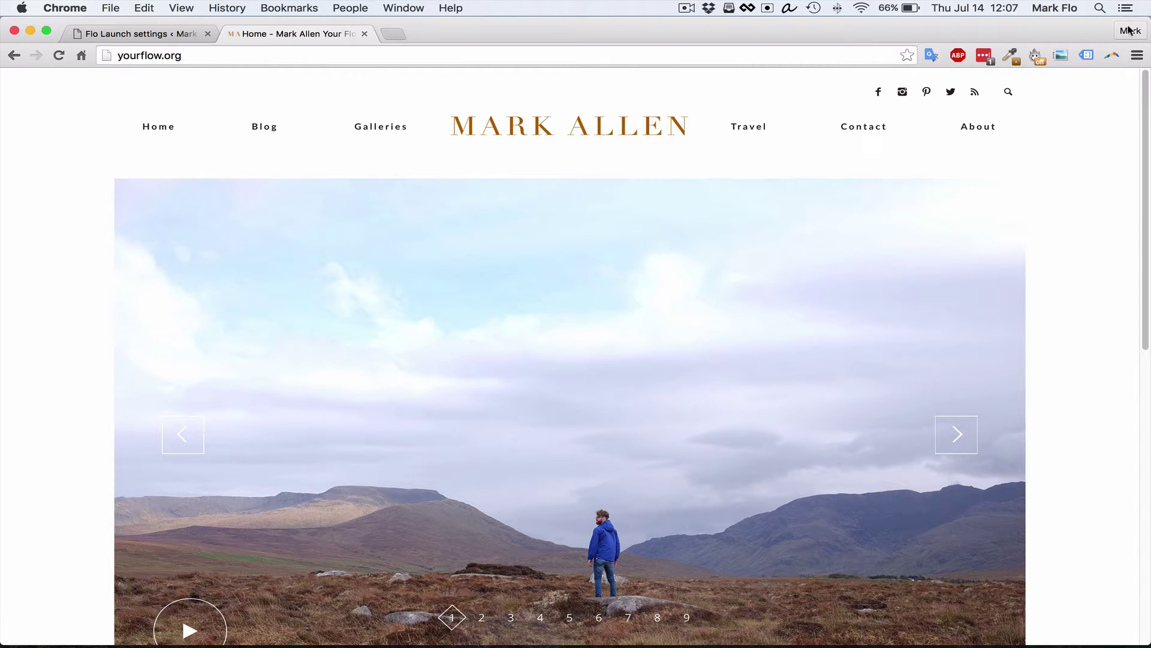
click(1097, 7)
text(safari)
key(Return)
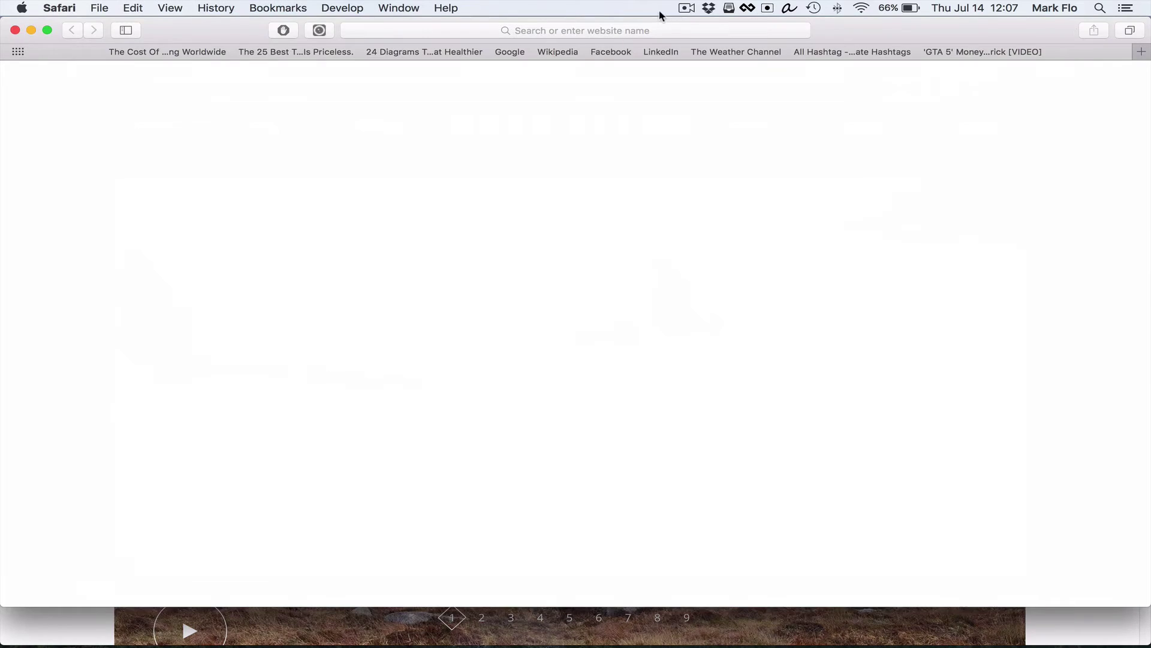
click(604, 27)
text(http://yourflow.org/)
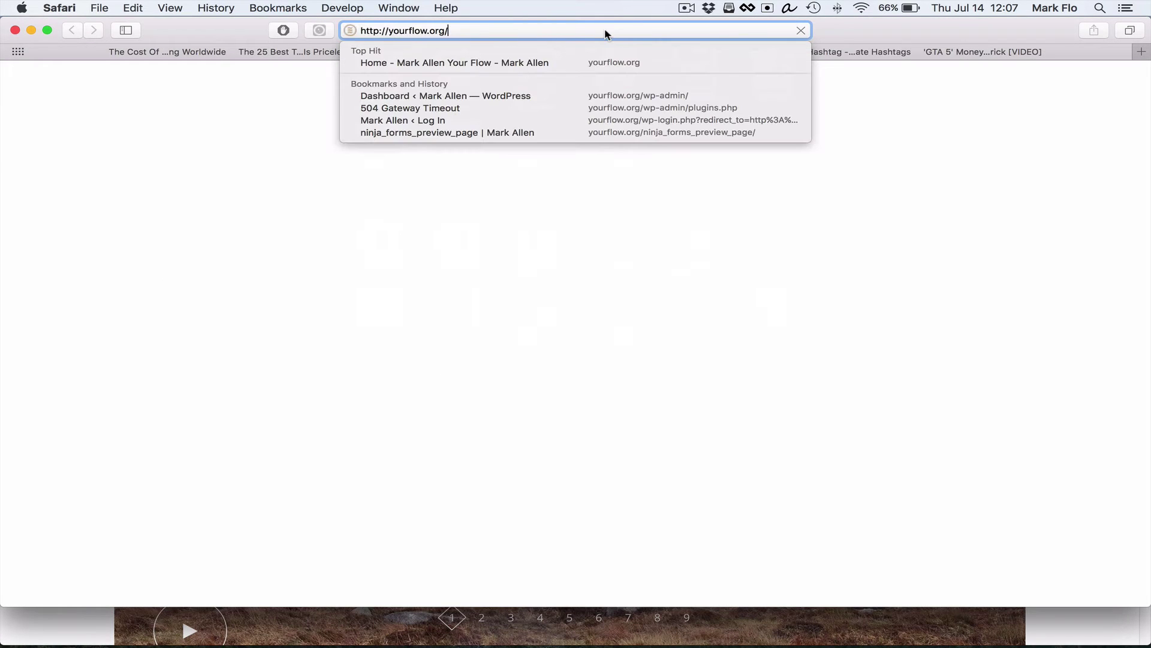
key(Return)
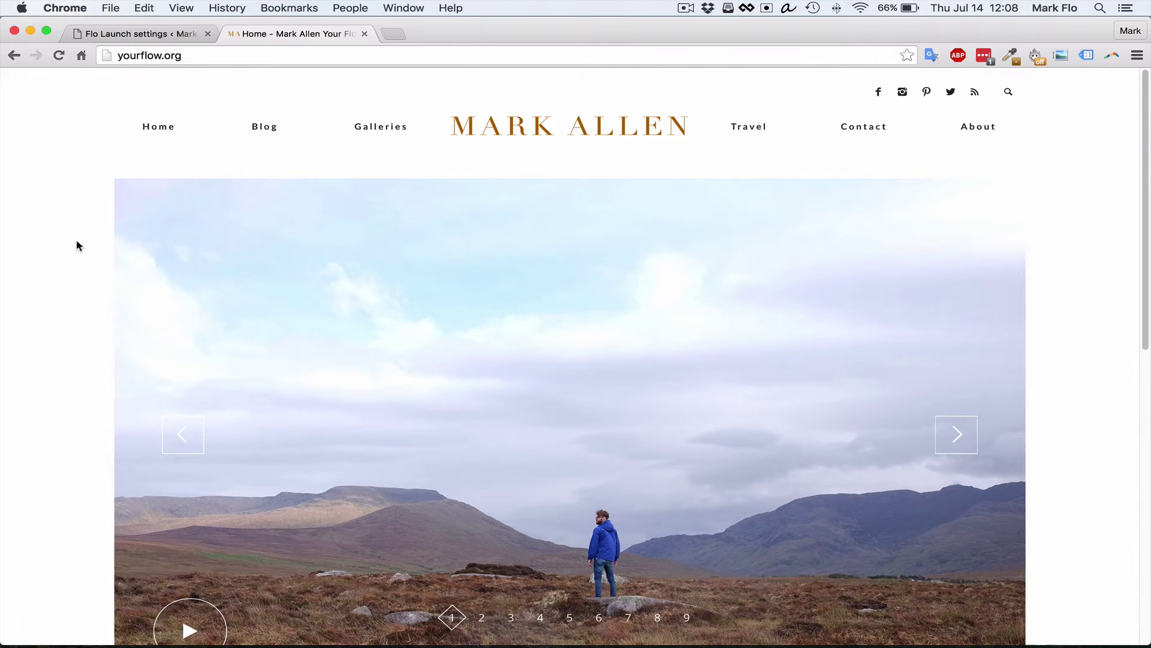
scroll(78, 246, down, 6)
Return to the Flo Launch settings tab in Chrome
scroll(75, 288, up, 6)
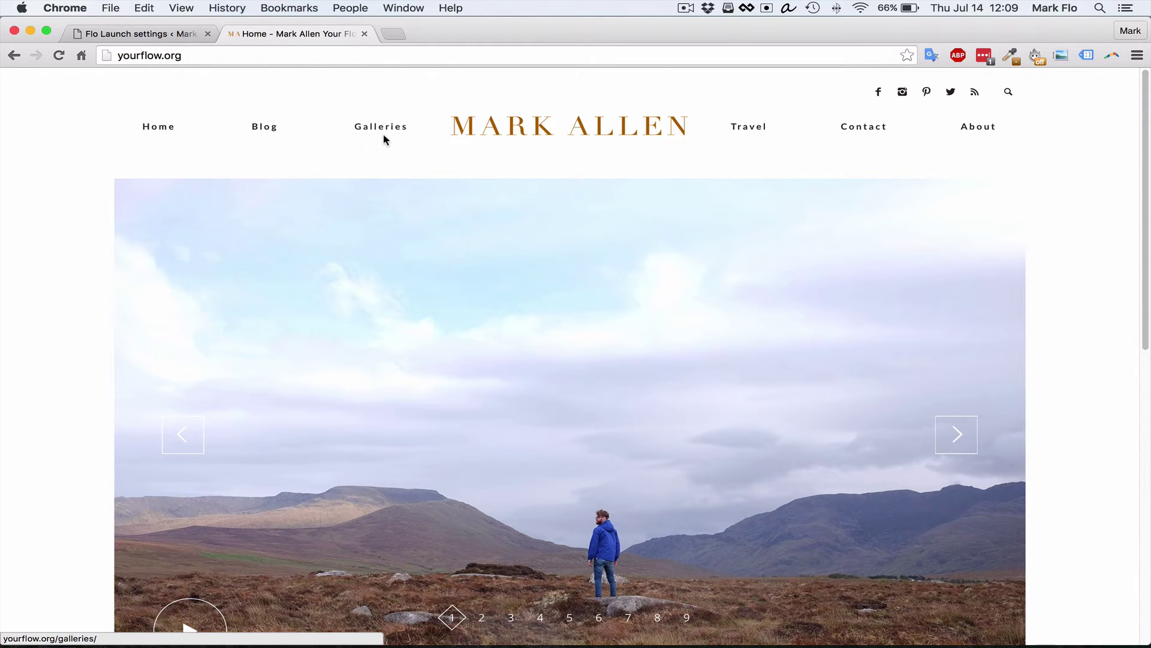
click(120, 34)
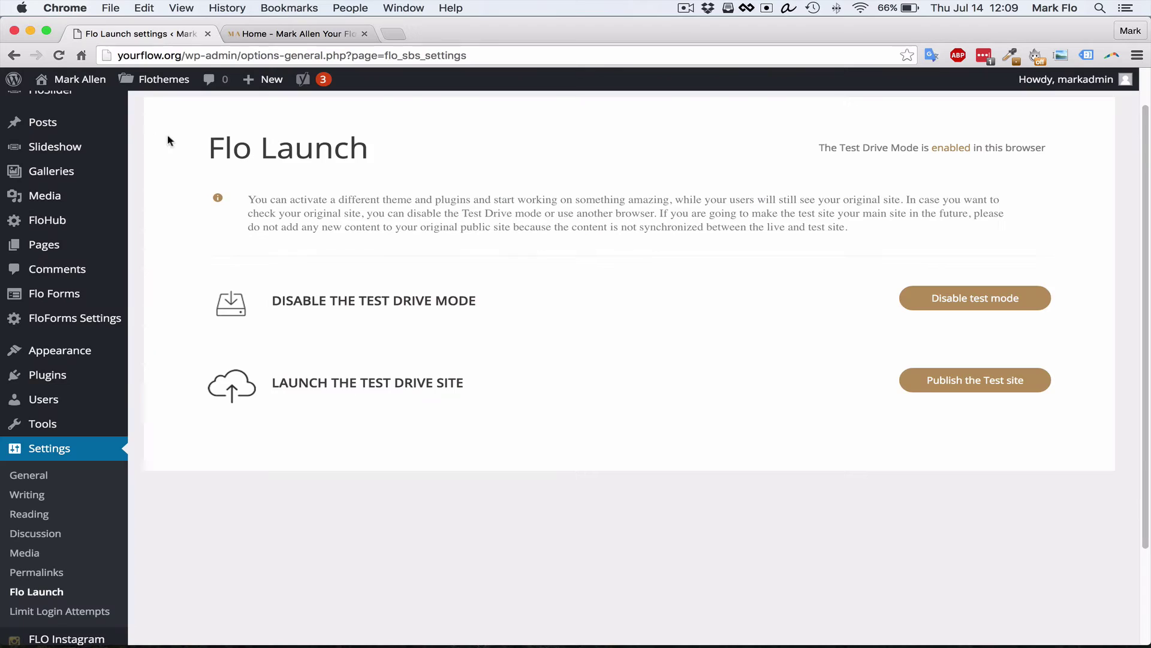
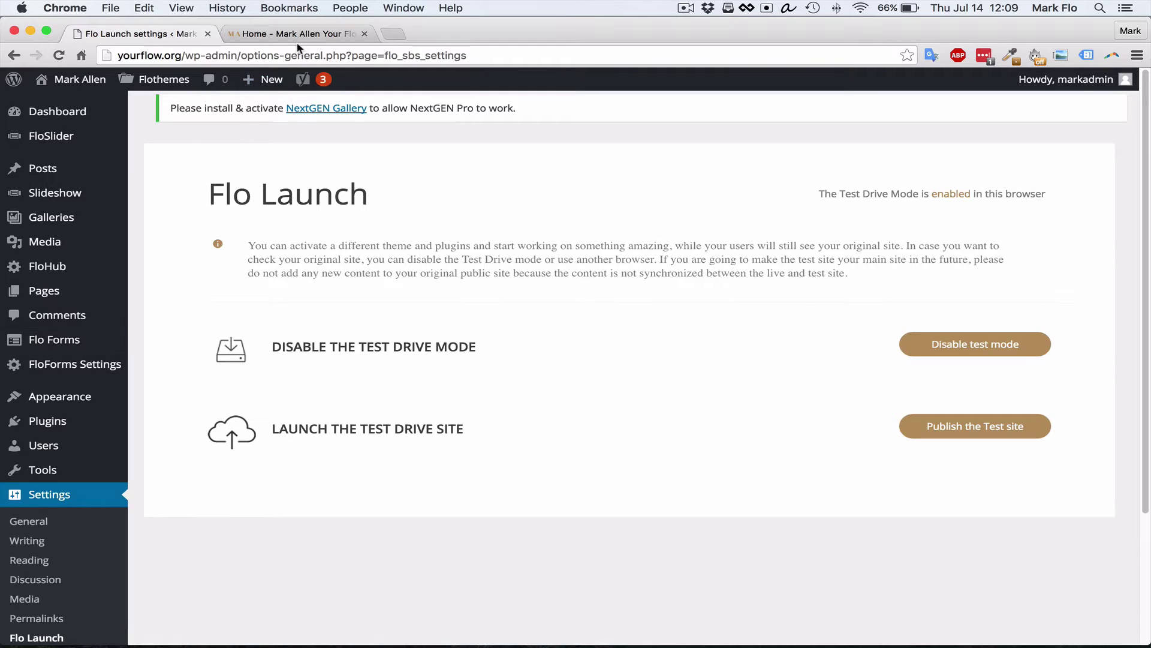
View the live site's home page and scroll through its slideshow
click(301, 34)
scroll(277, 252, down, 1)
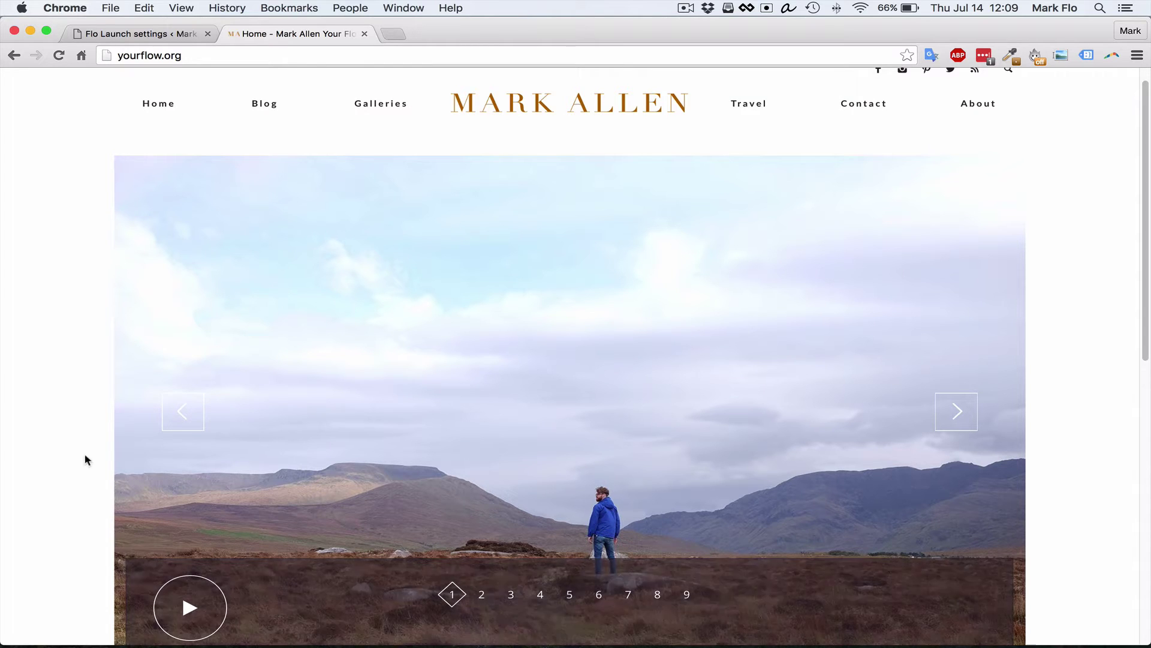
scroll(346, 431, down, 4)
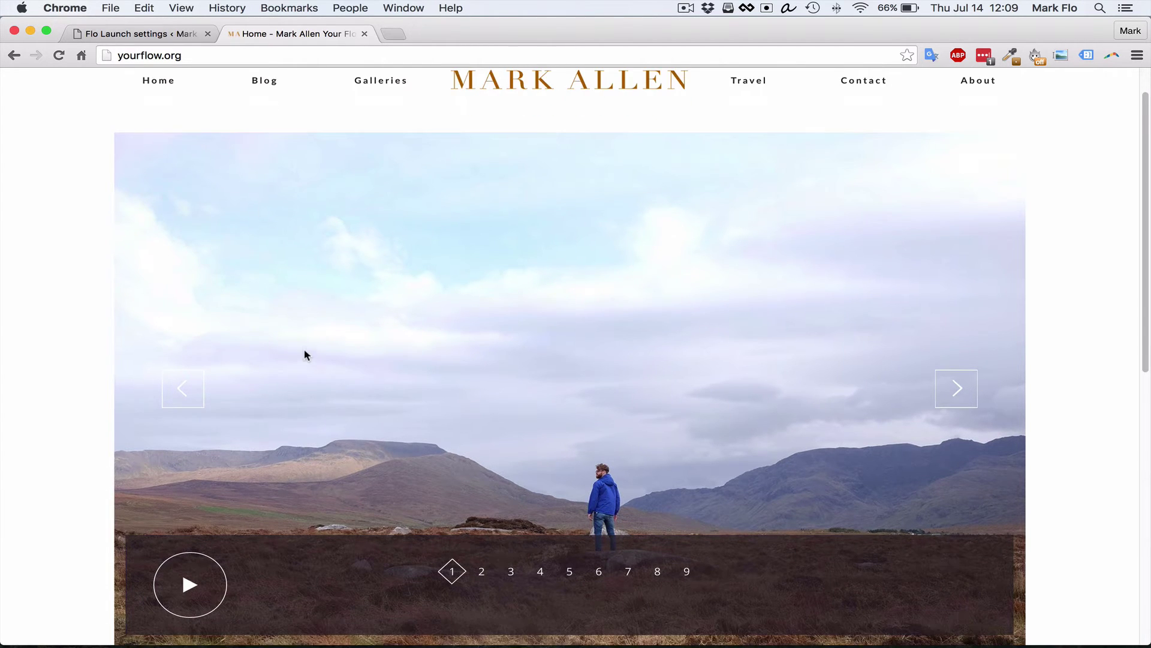
scroll(372, 300, up, 5)
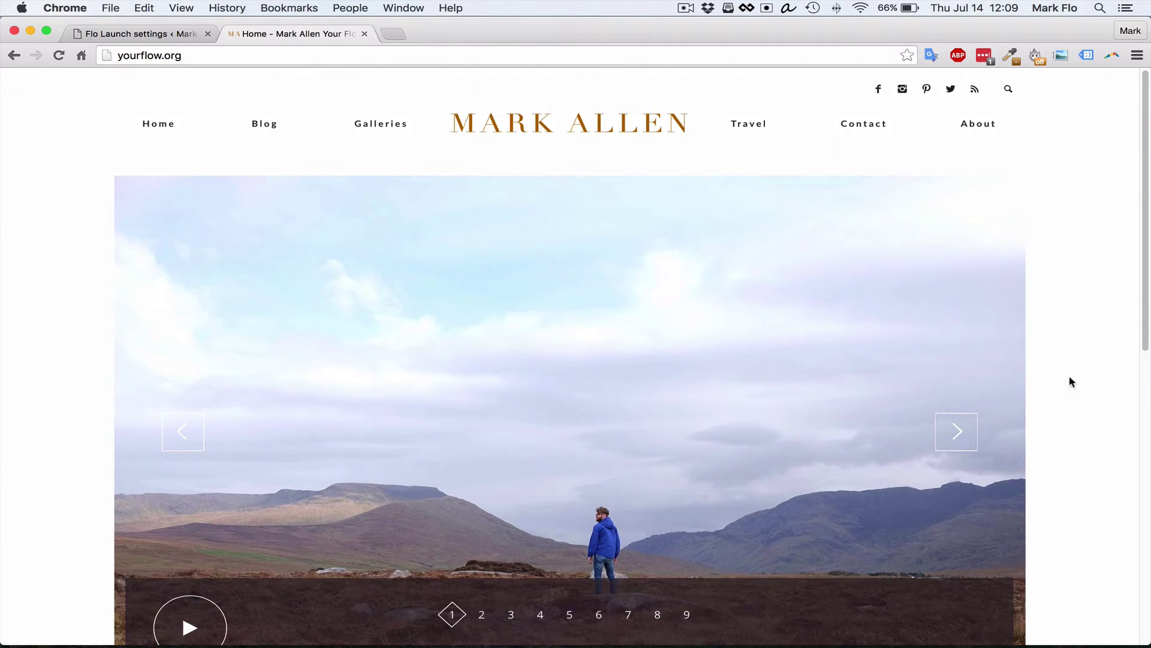
scroll(695, 360, down, 1)
scroll(719, 269, up, 2)
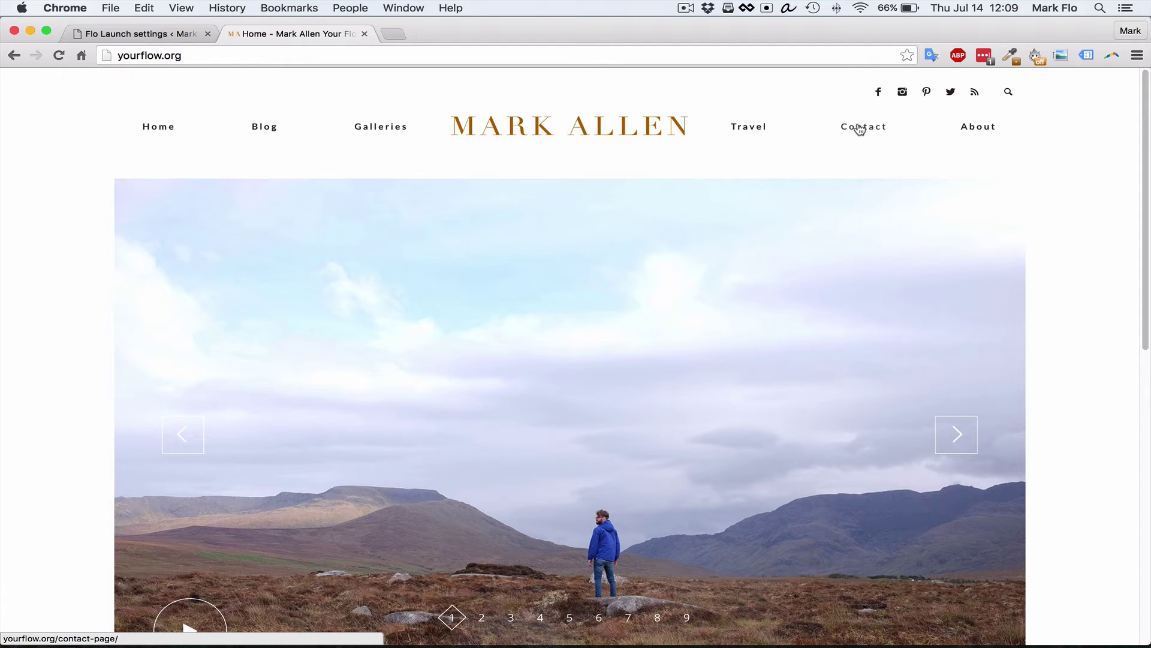
click(882, 131)
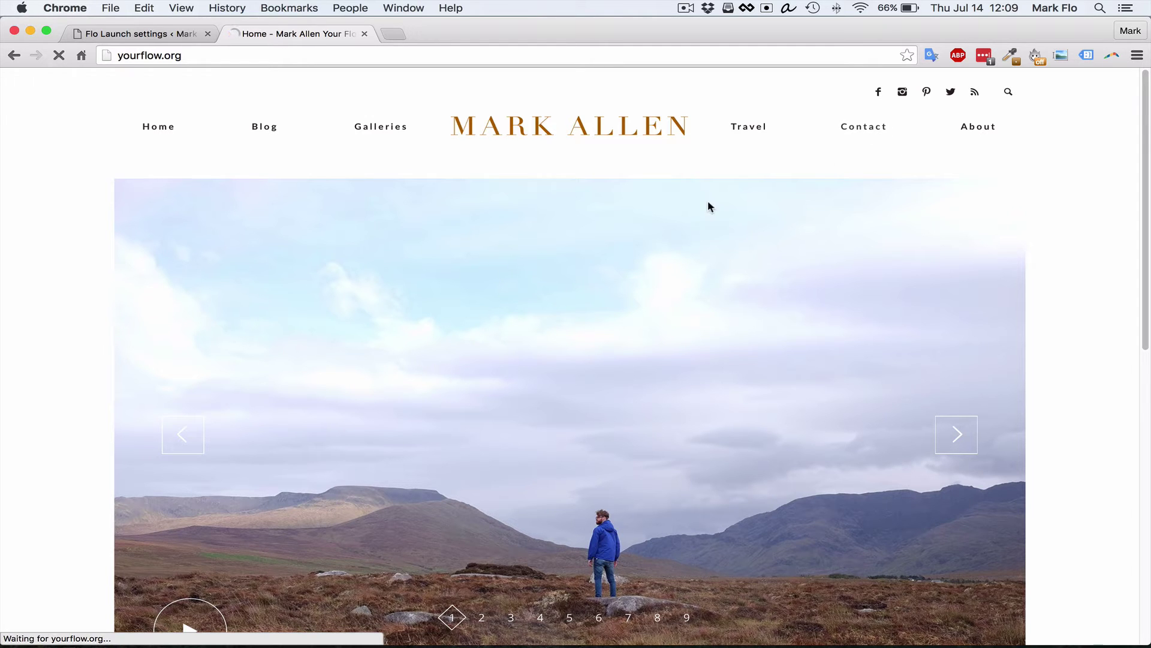
scroll(509, 466, down, 3)
scroll(510, 465, down, 5)
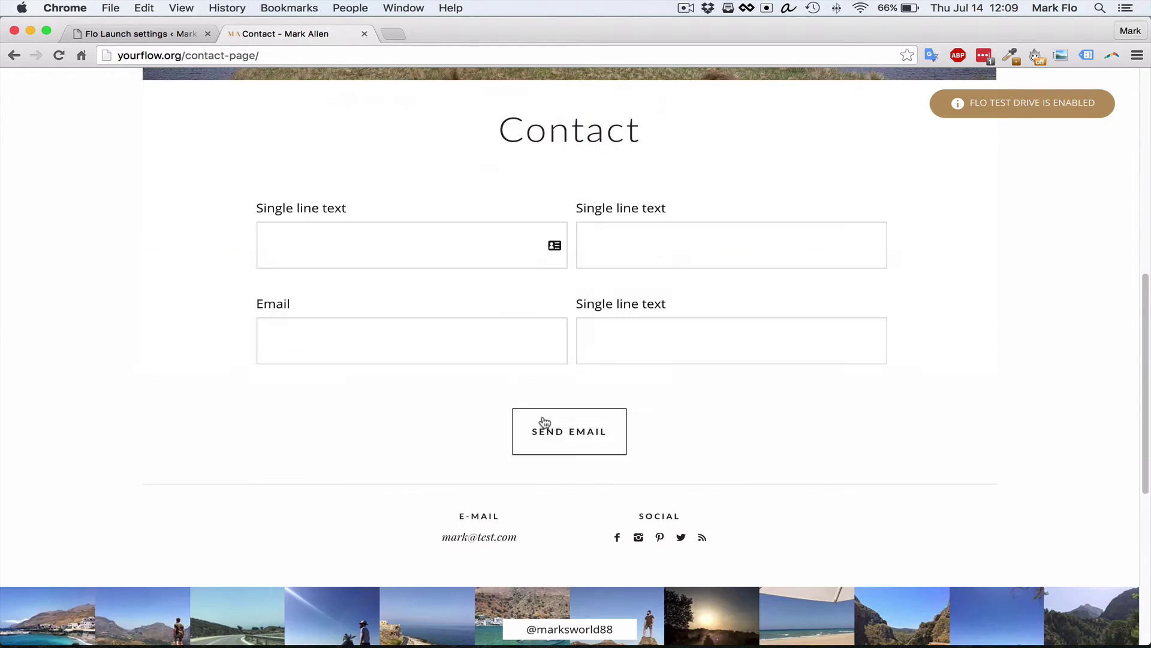
scroll(599, 390, up, 8)
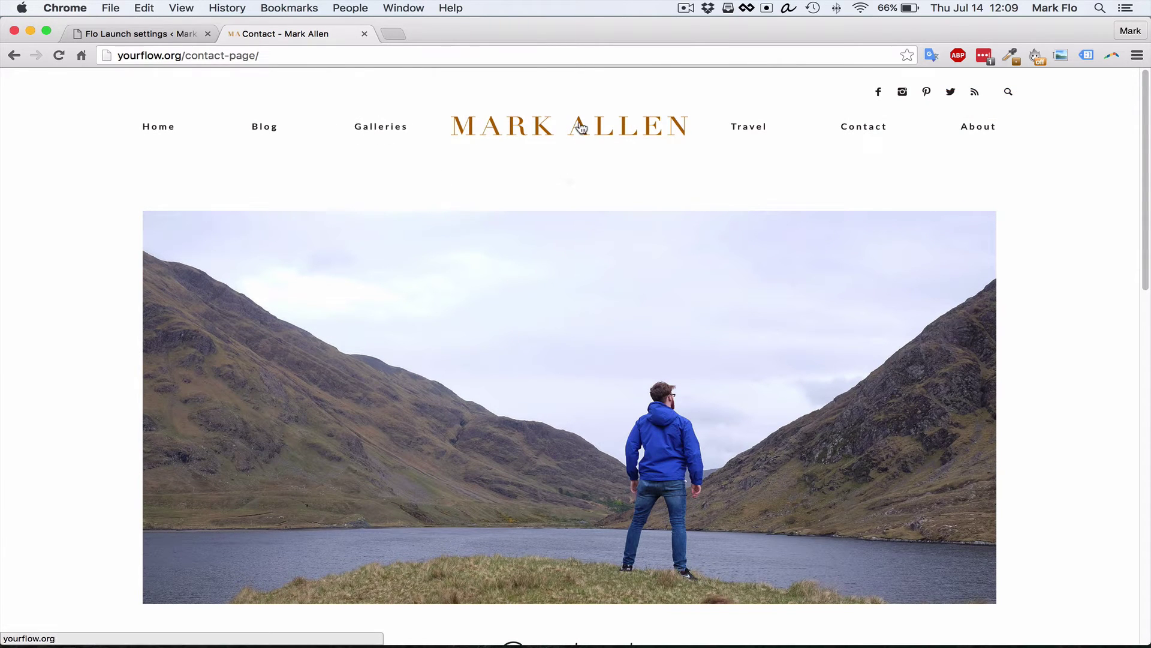
click(554, 133)
scroll(386, 242, down, 2)
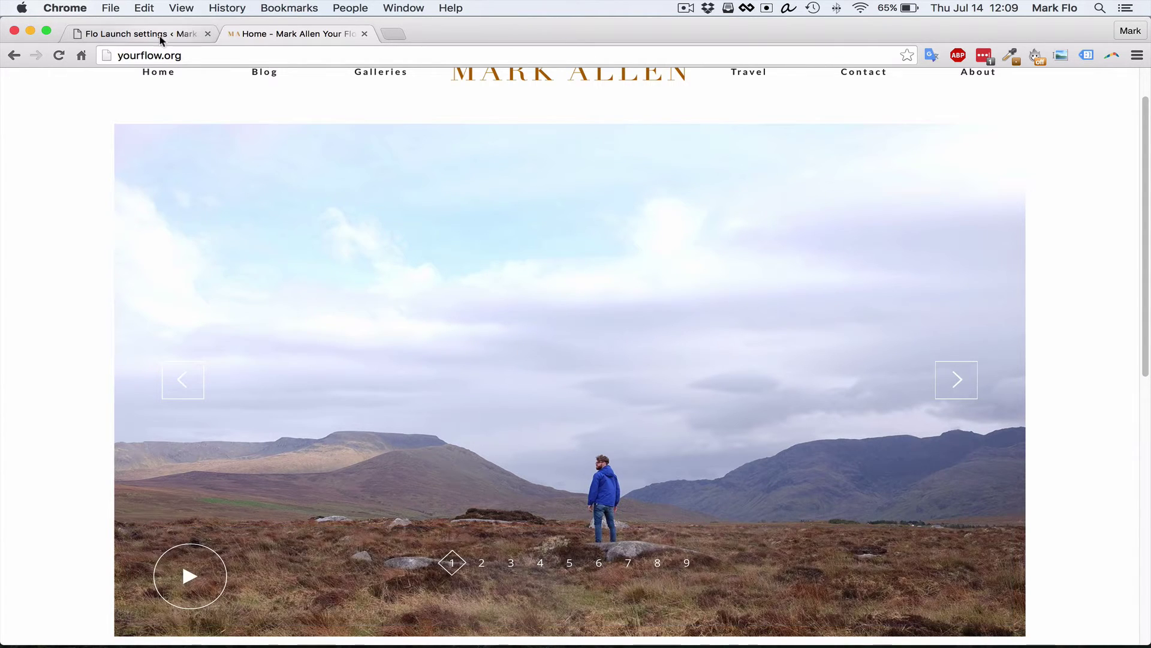
Open the Home slideshow for editing in Flo Launch and collapse the Yoast SEO box
click(132, 34)
mouse_move(57, 199)
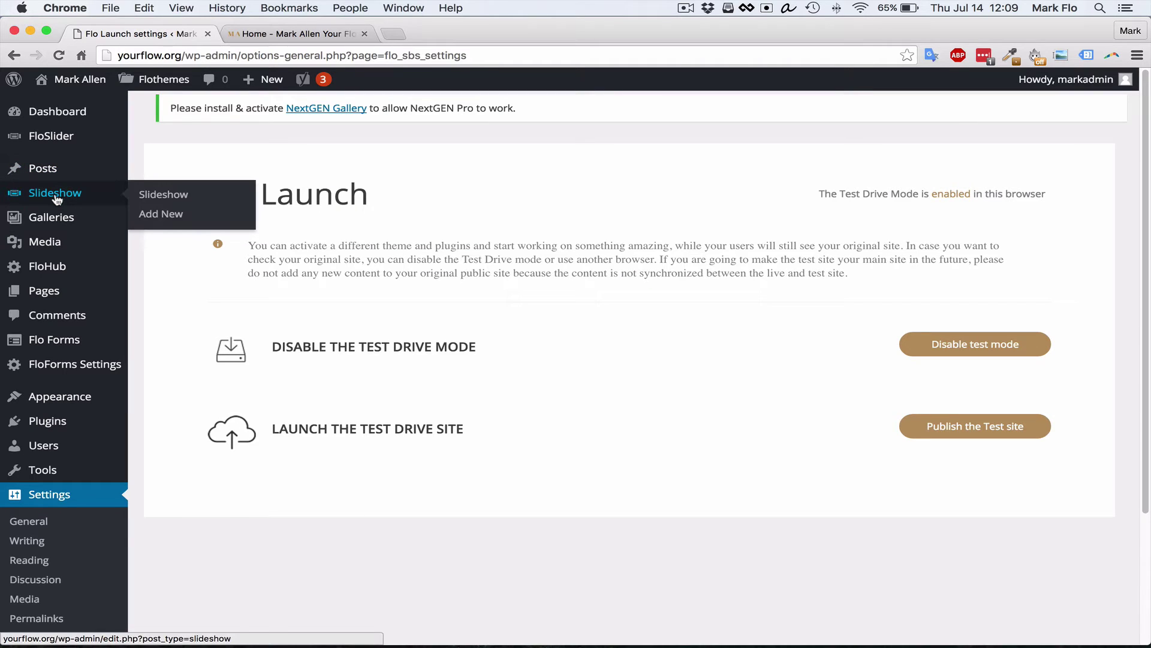
click(154, 196)
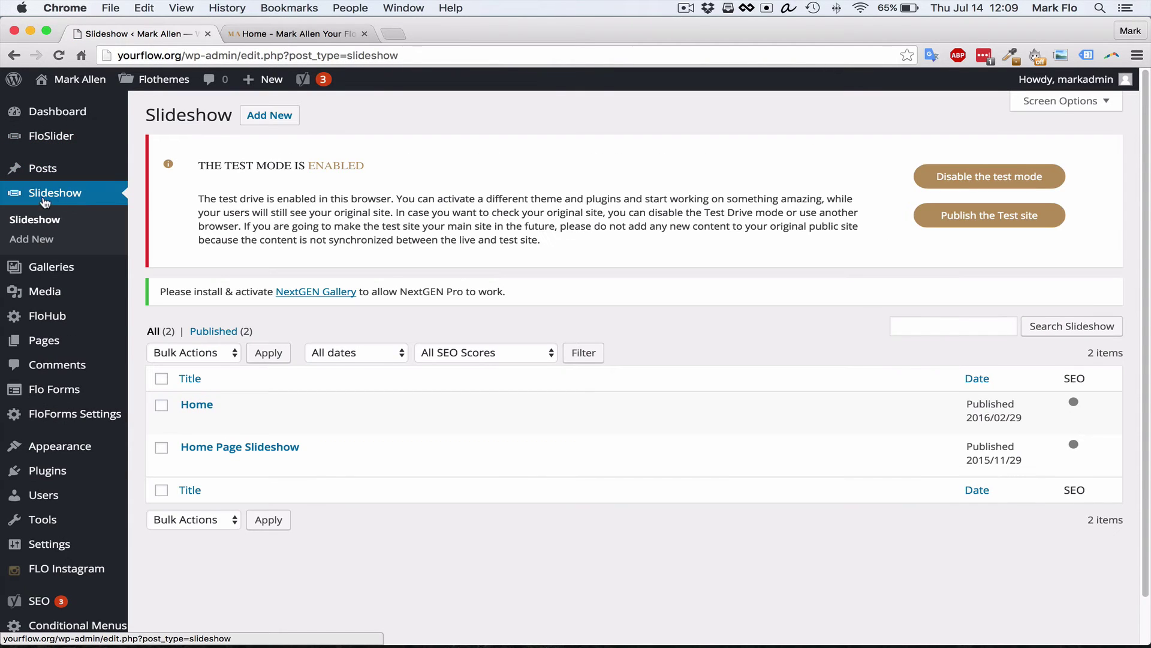
click(201, 405)
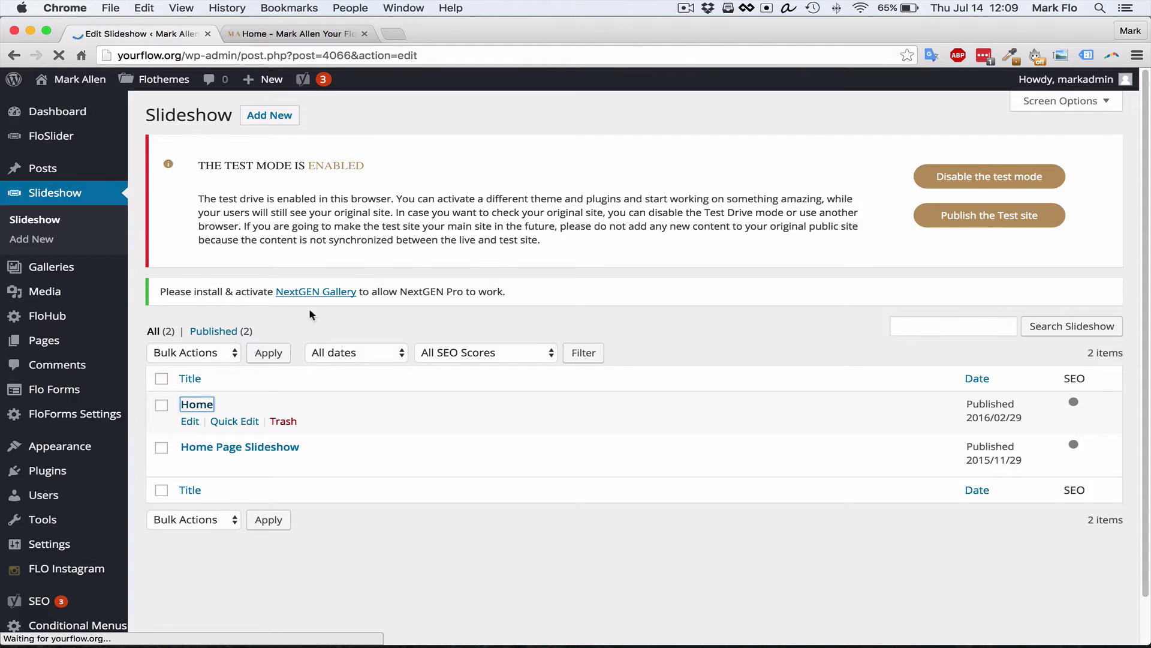
scroll(305, 314, down, 5)
scroll(344, 287, up, 5)
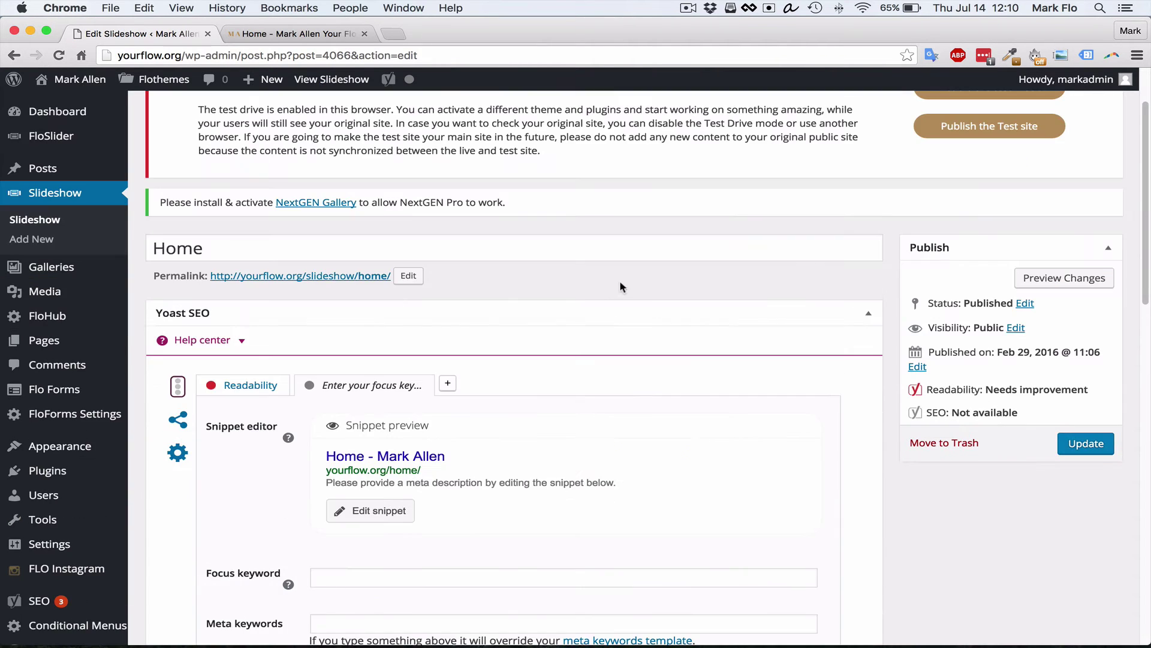
click(869, 313)
scroll(216, 326, down, 4)
scroll(233, 331, up, 2)
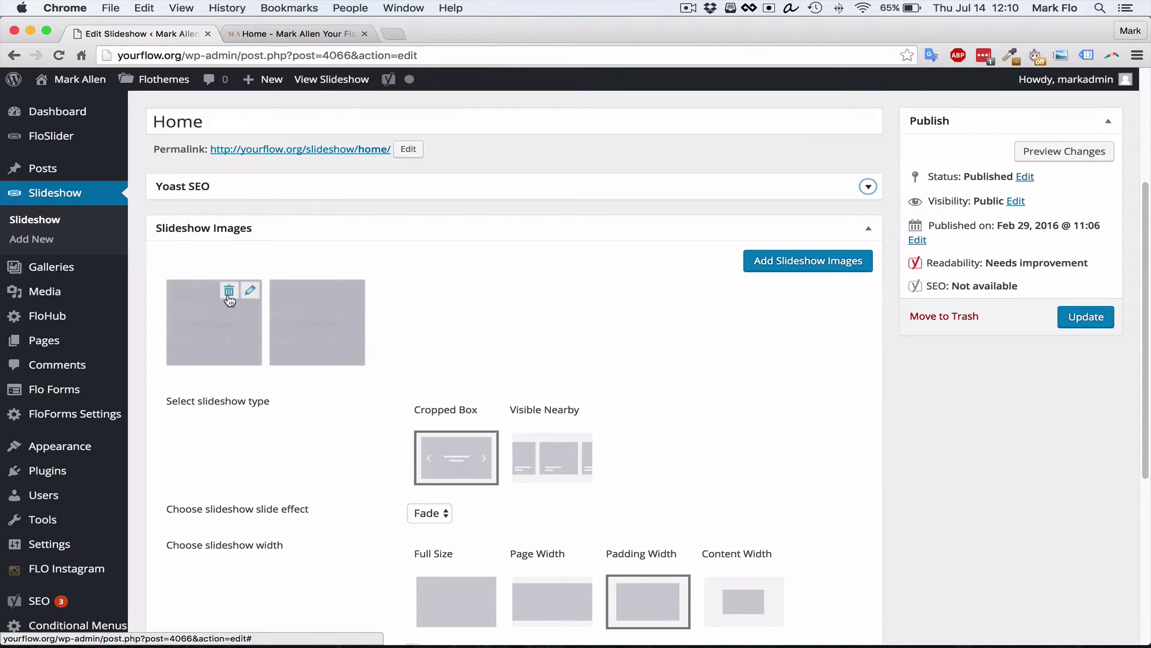
Delete the old slideshow image and add the 1920-1100 photo plus a second landscape photo
click(229, 292)
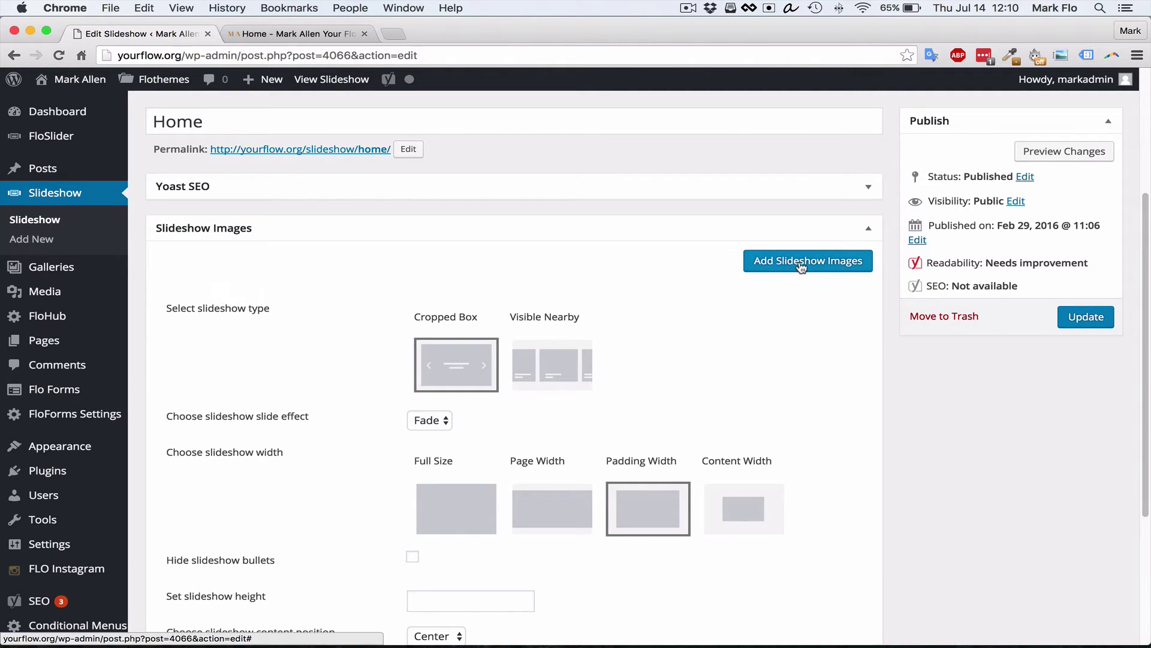
click(801, 267)
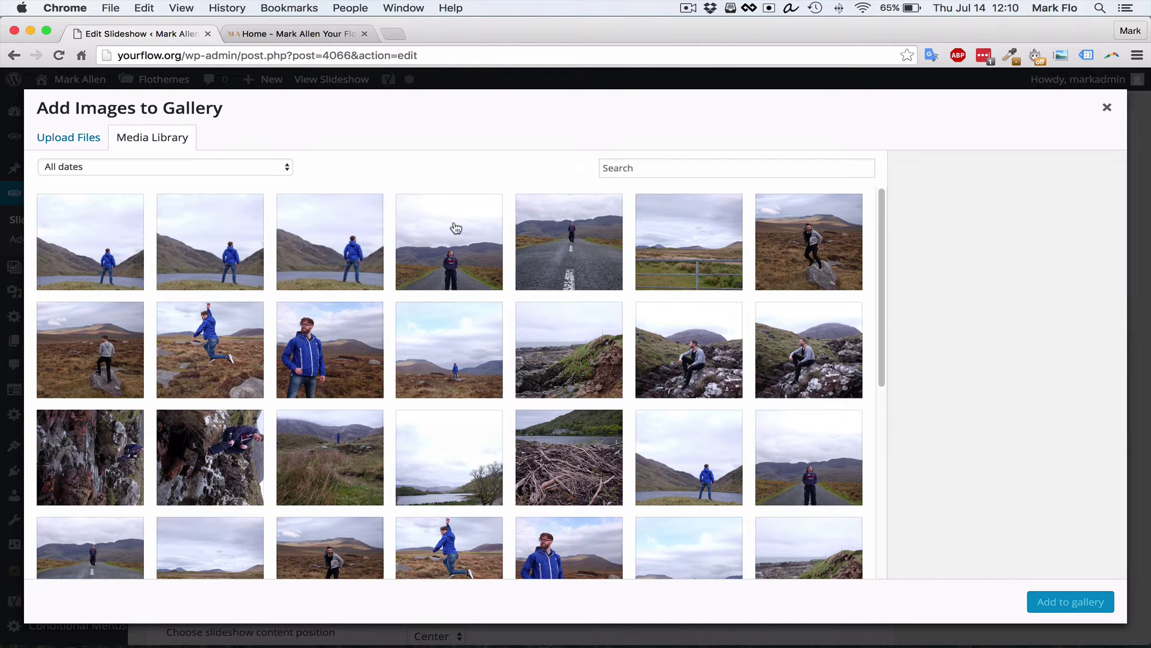
click(180, 276)
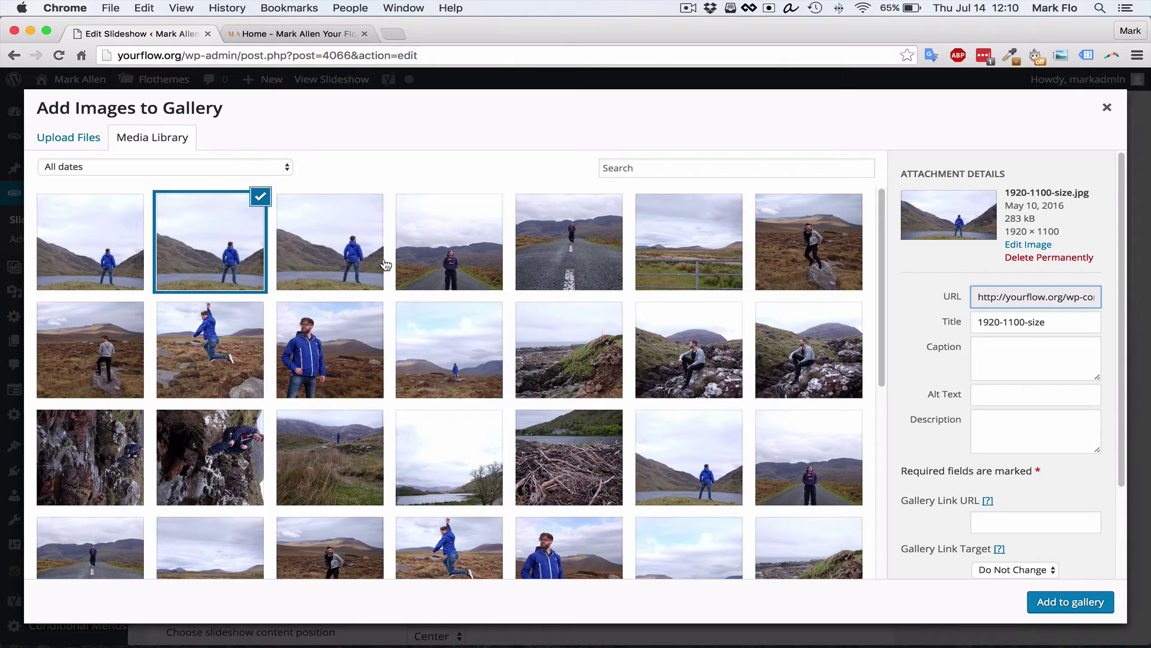
click(453, 259)
click(1071, 601)
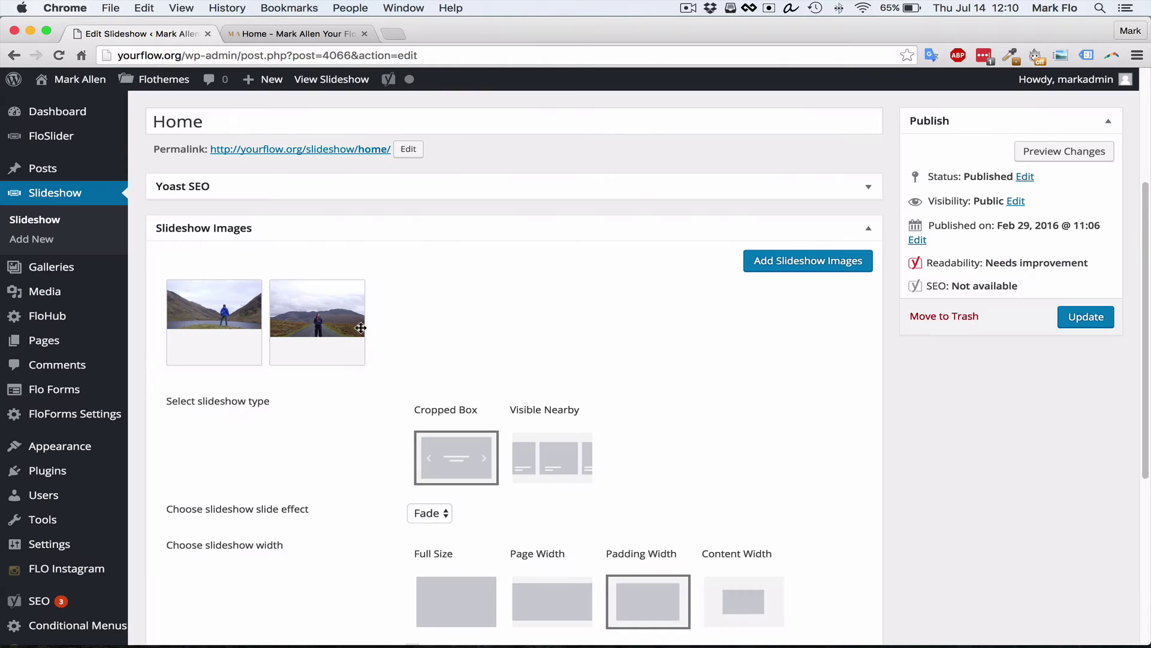
Update the Home slideshow and view its new landscape photo on the live site
click(1086, 317)
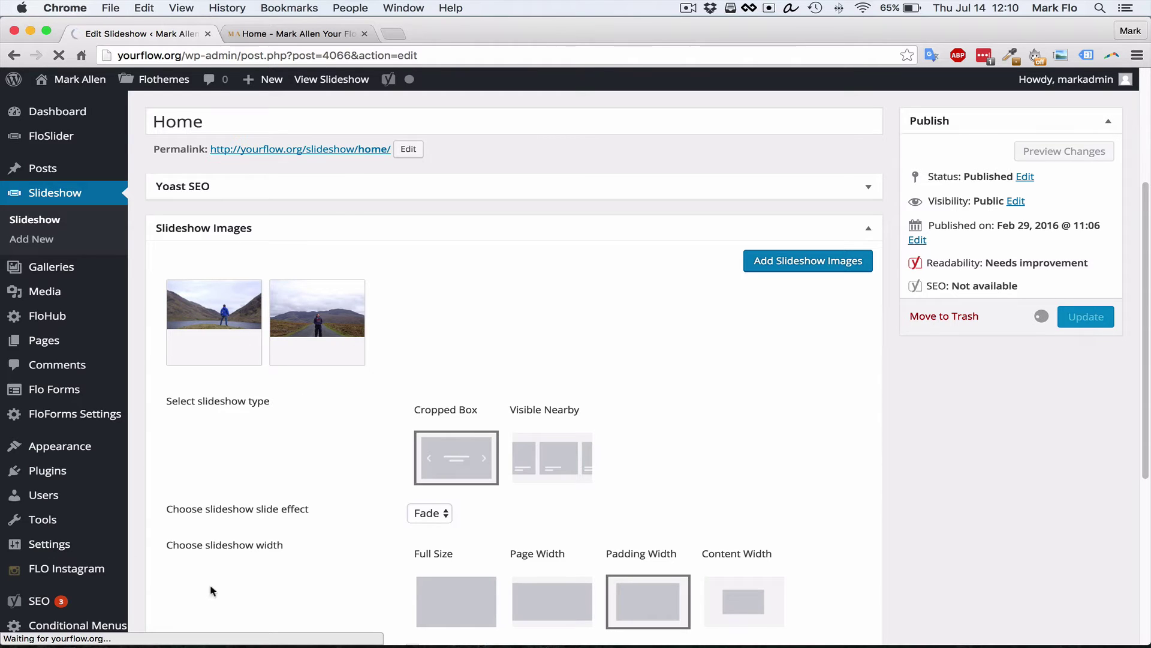
scroll(504, 353, down, 2)
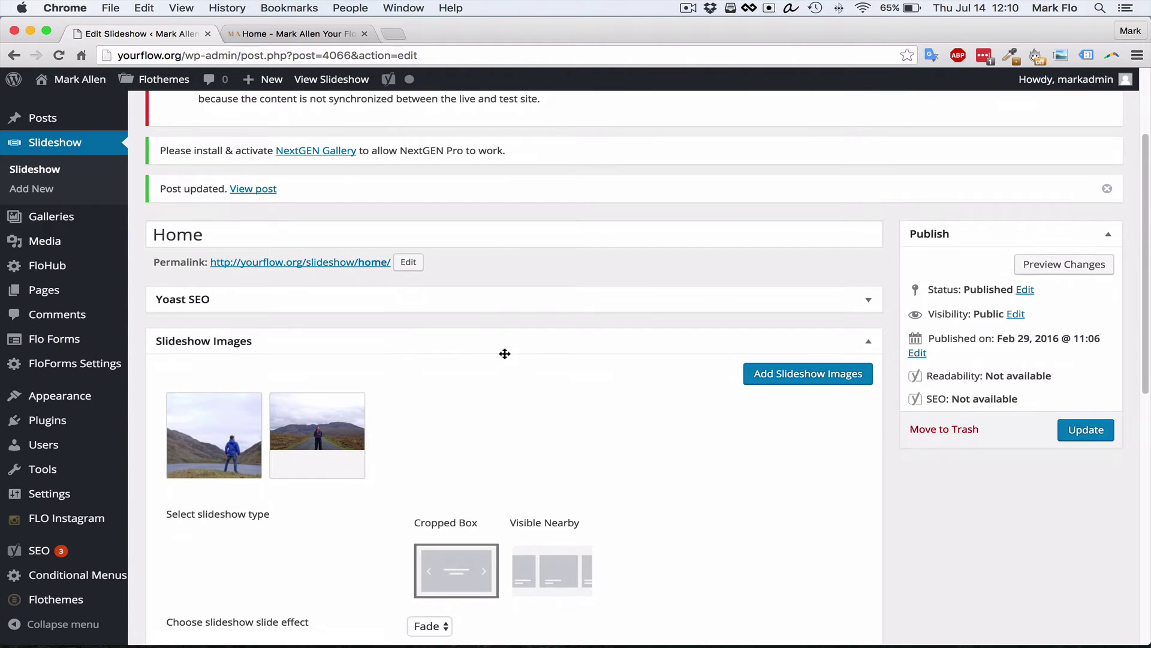
scroll(505, 354, down, 3)
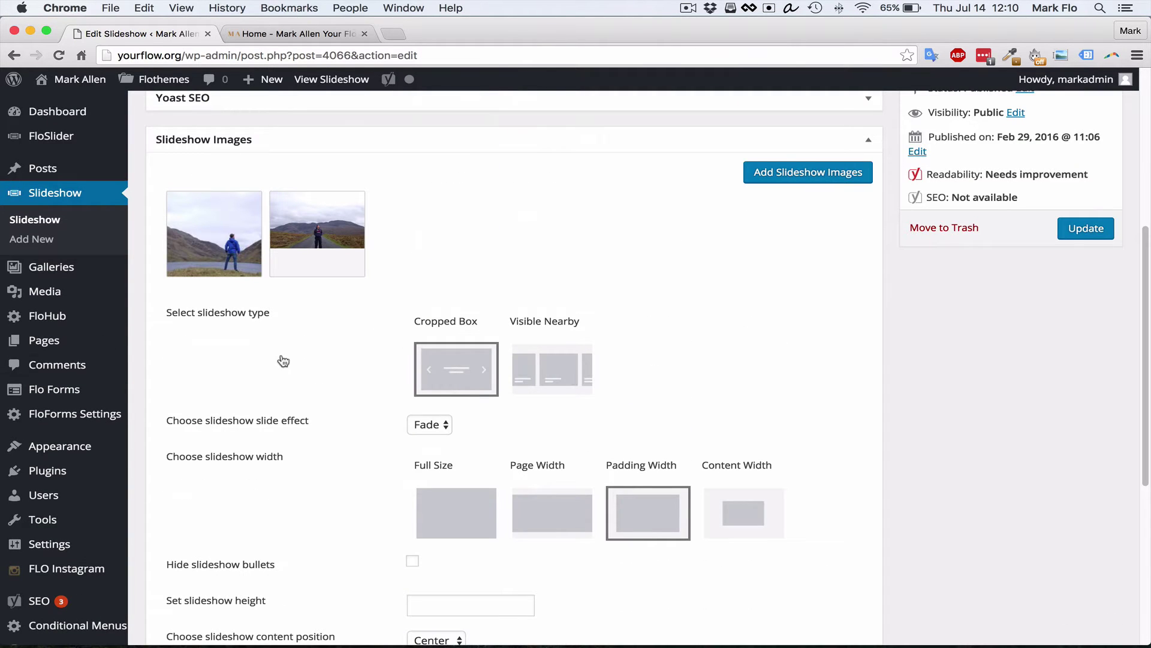
scroll(283, 360, up, 4)
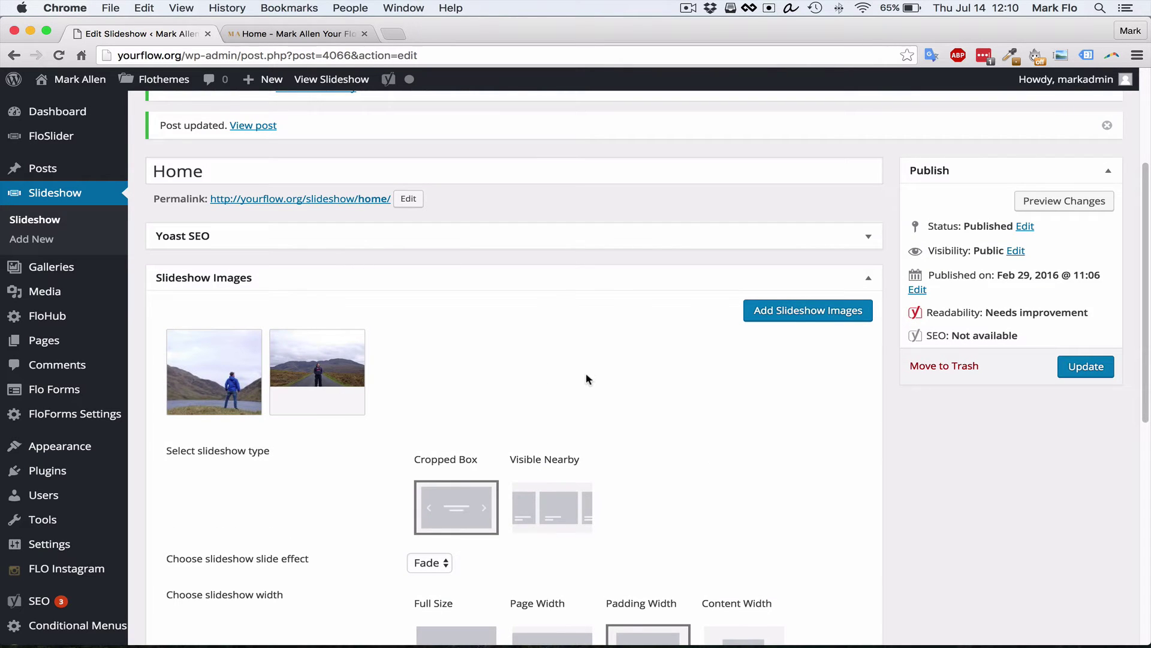
click(317, 33)
scroll(262, 150, up, 2)
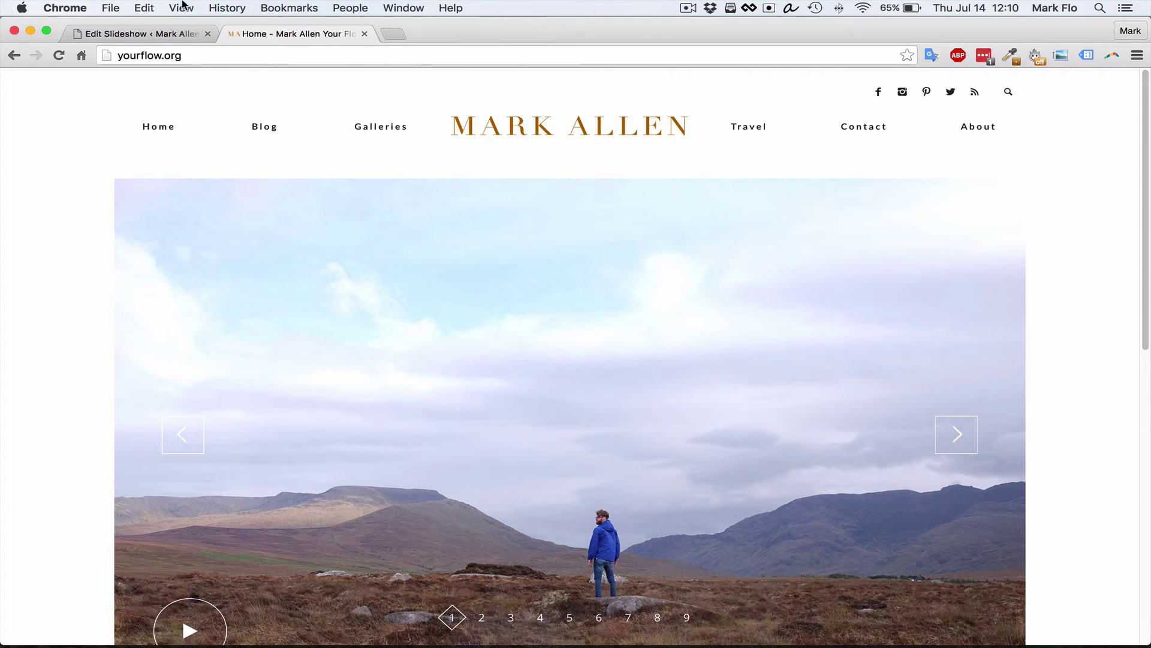
Return to the admin and open the Galleries list
click(144, 34)
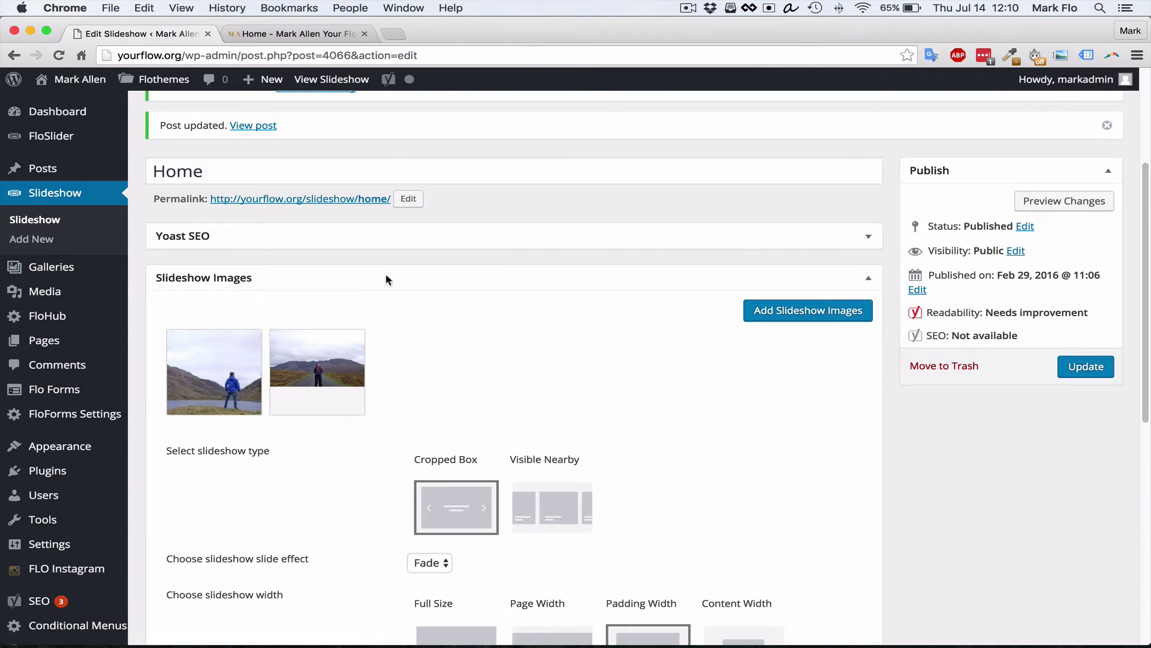
mouse_move(42, 273)
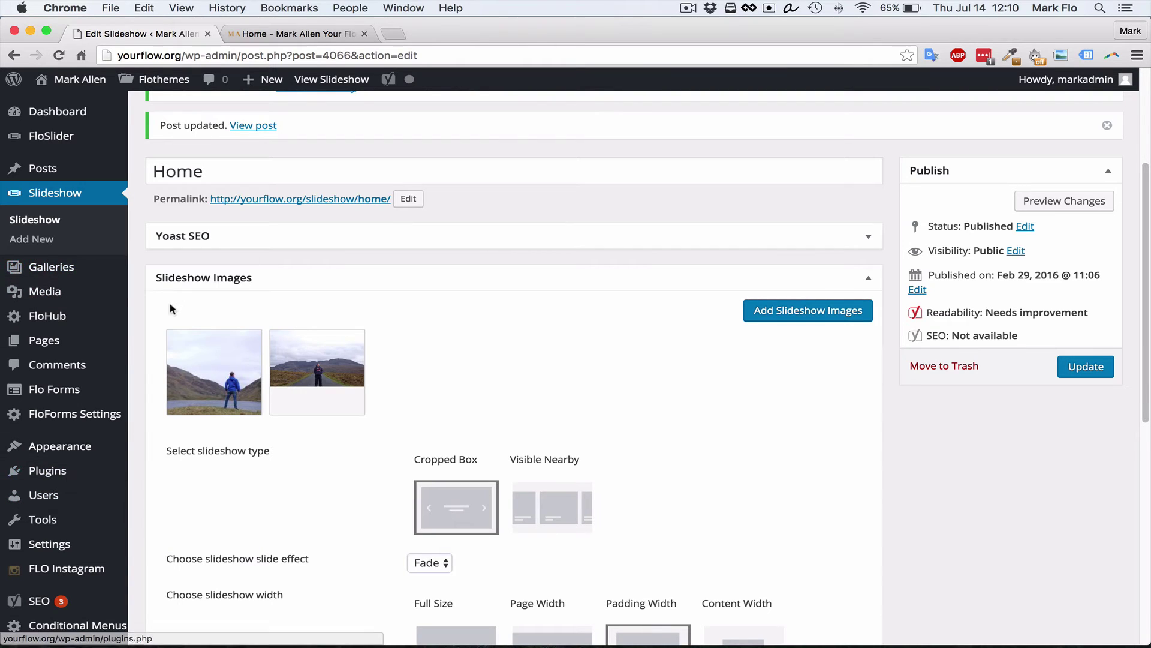
click(70, 272)
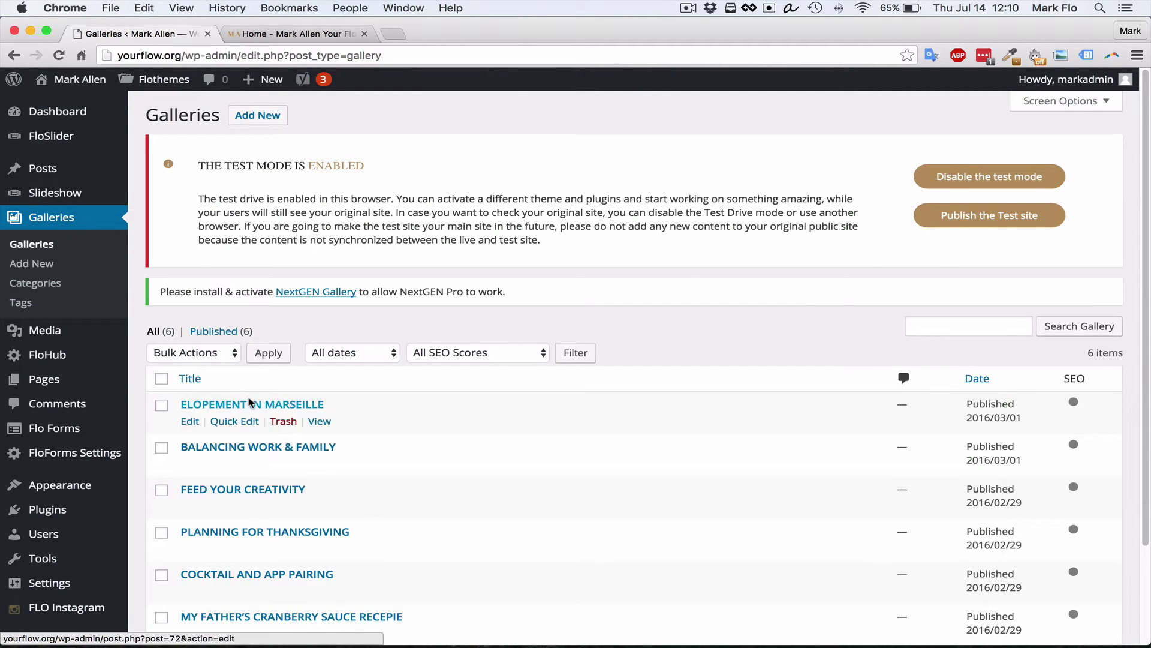
click(252, 120)
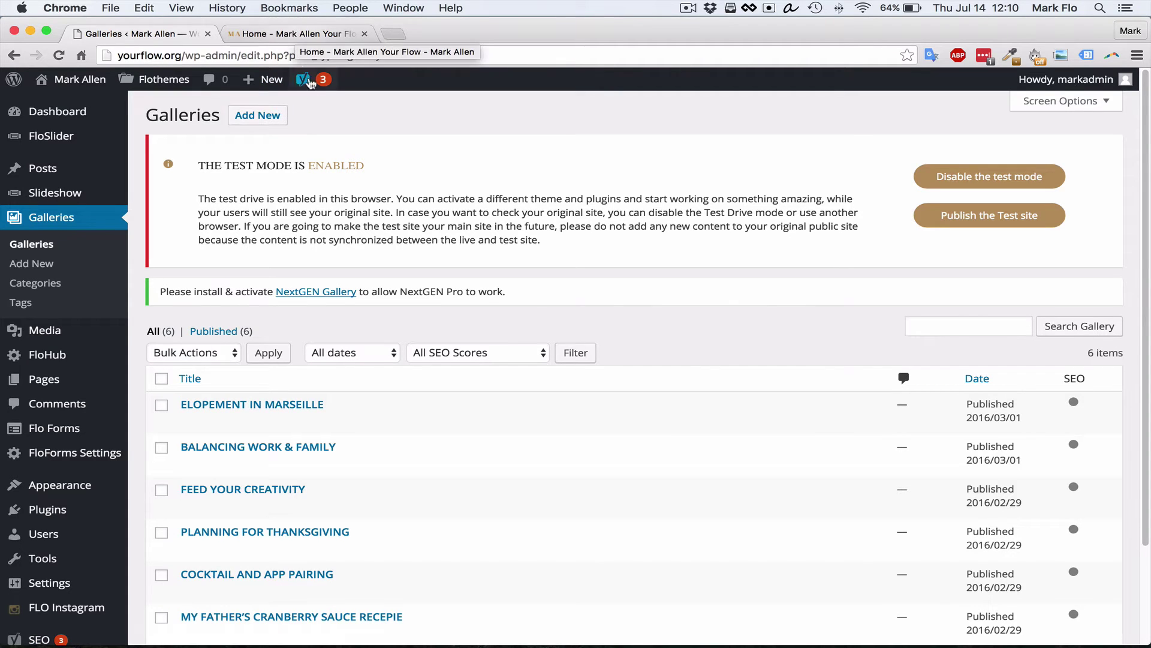
click(330, 35)
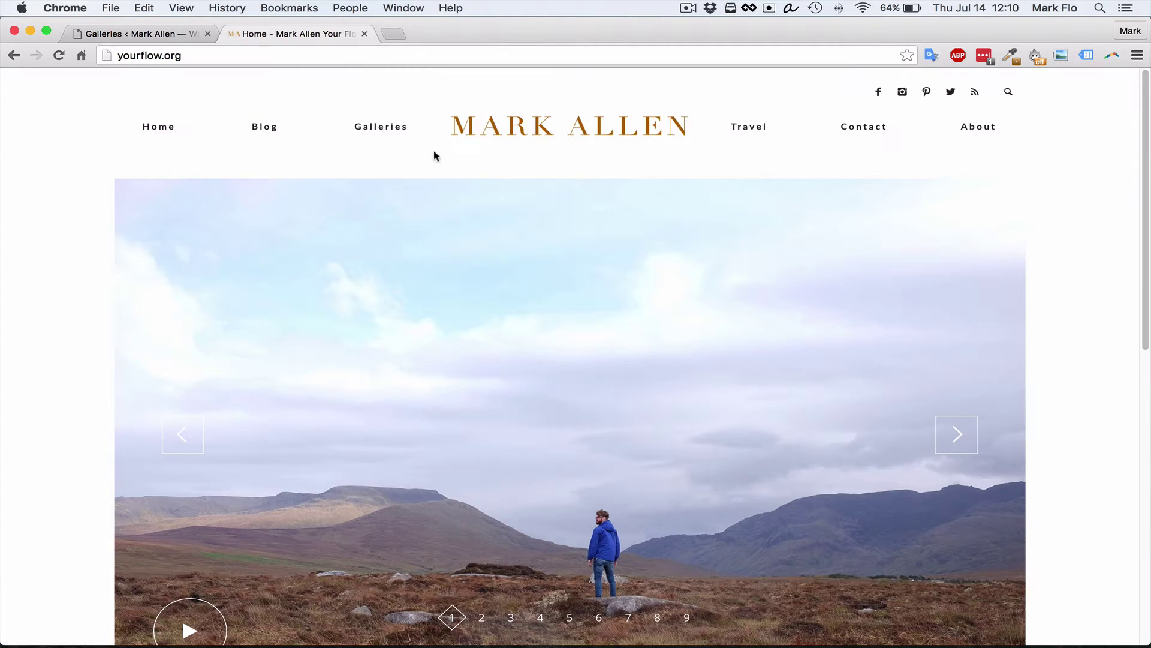
click(379, 129)
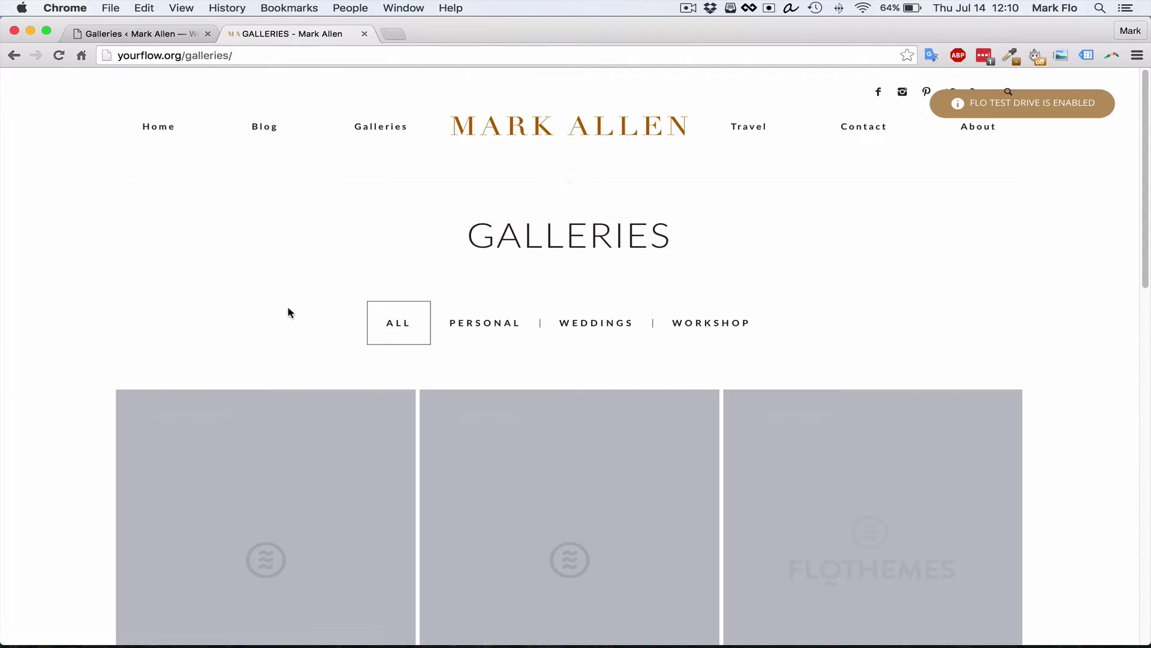
scroll(476, 399, down, 10)
scroll(333, 440, up, 9)
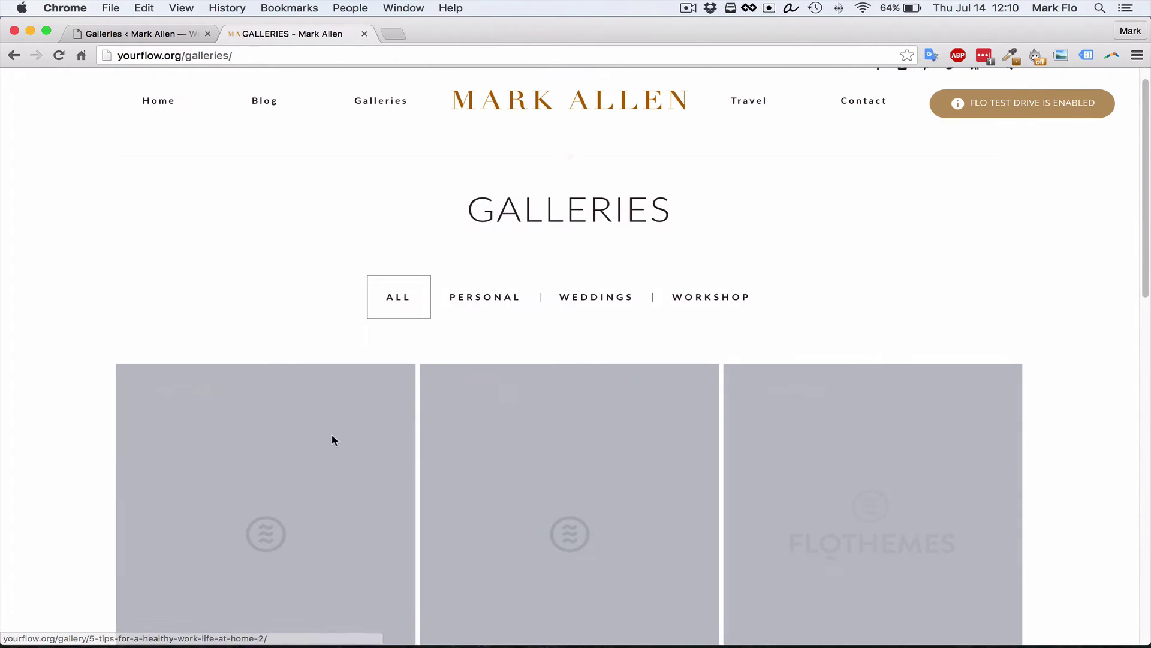
scroll(332, 440, down, 5)
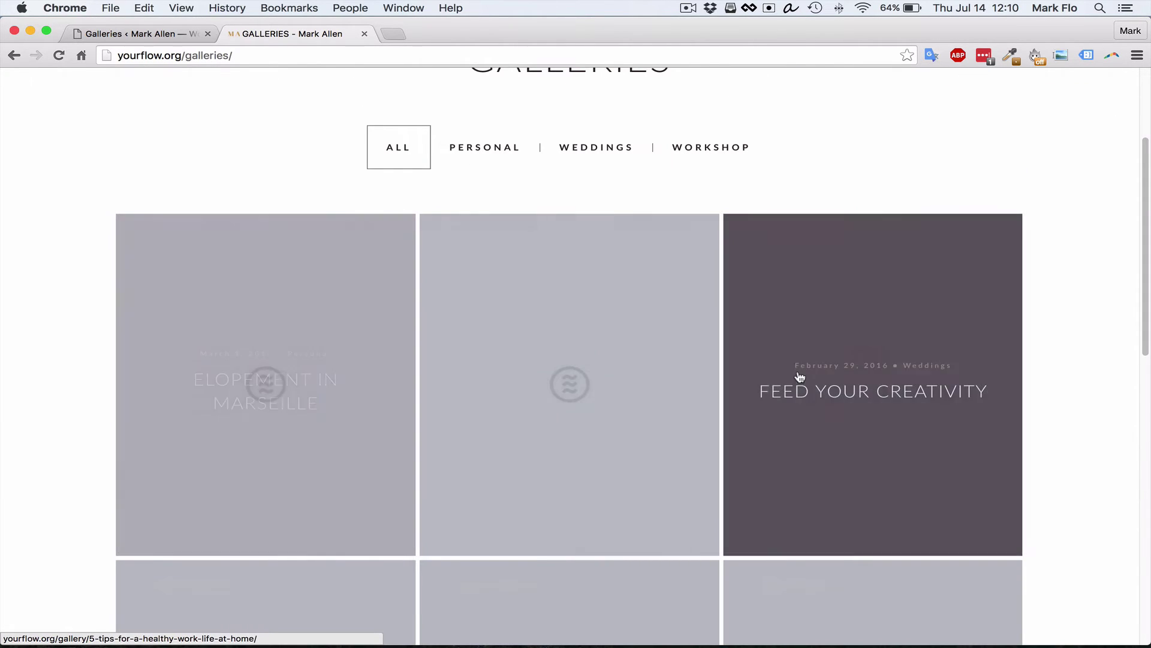
scroll(800, 376, down, 5)
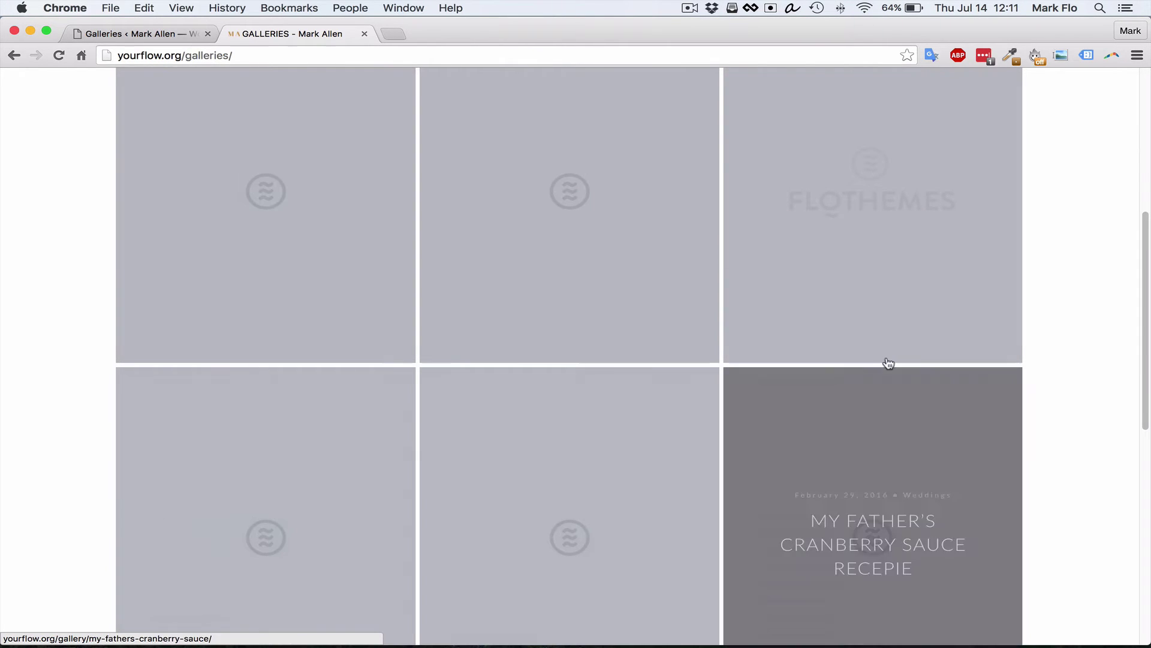
scroll(888, 363, up, 6)
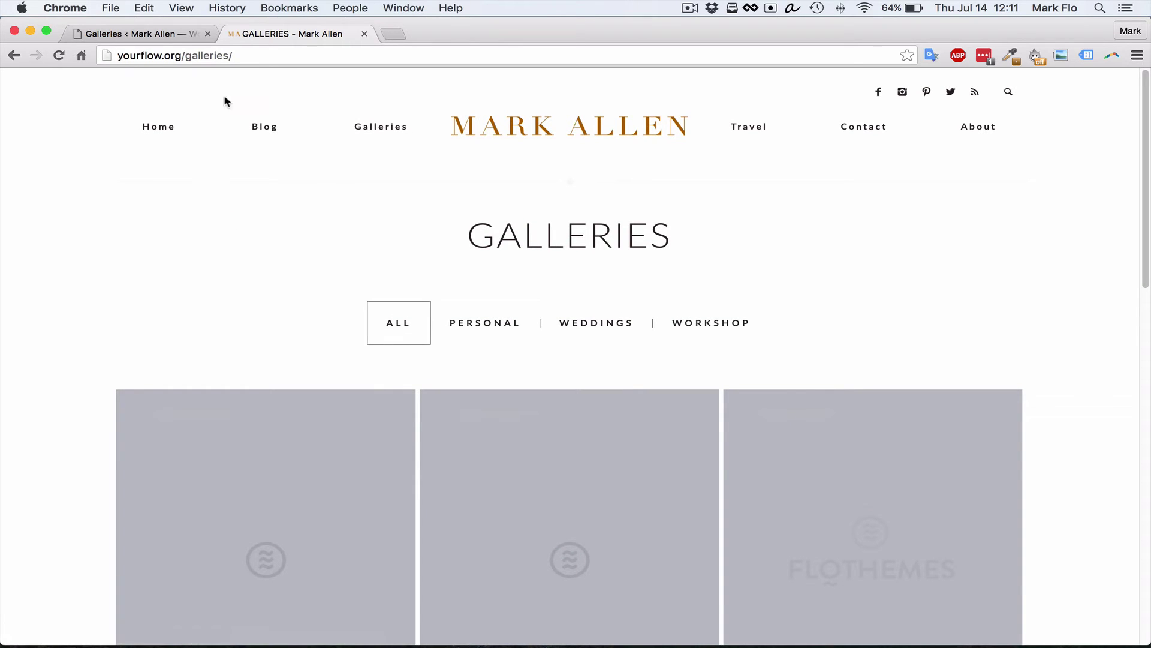
click(176, 34)
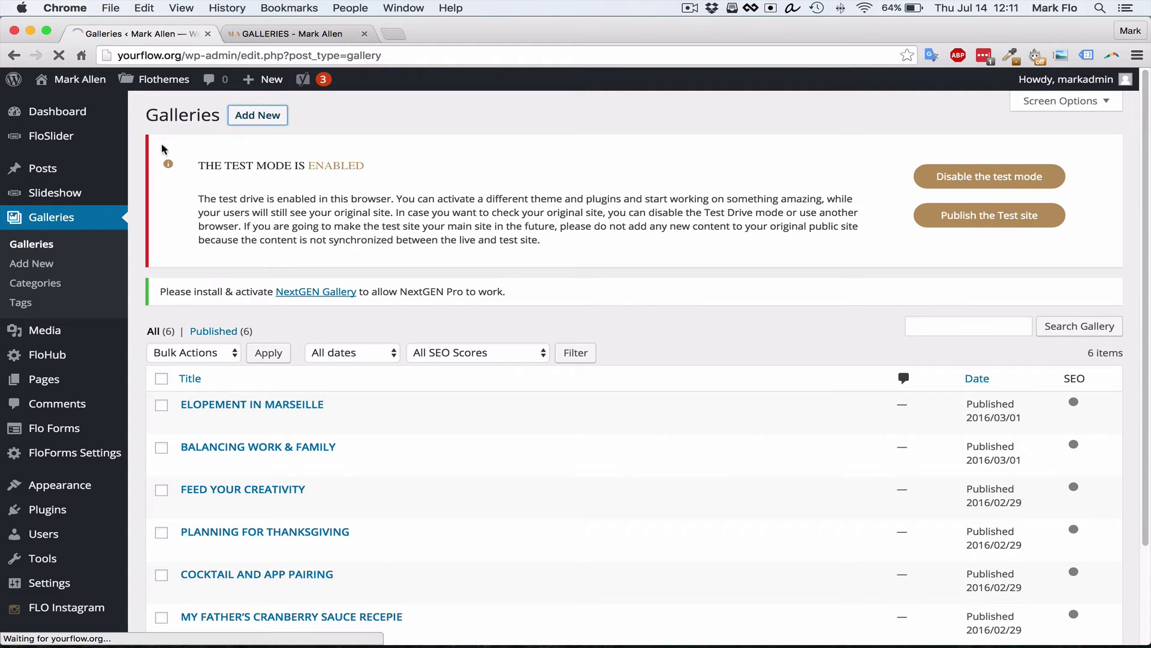
Create a new gallery titled 'New Gallery', fixing the title's capitalisation
click(262, 120)
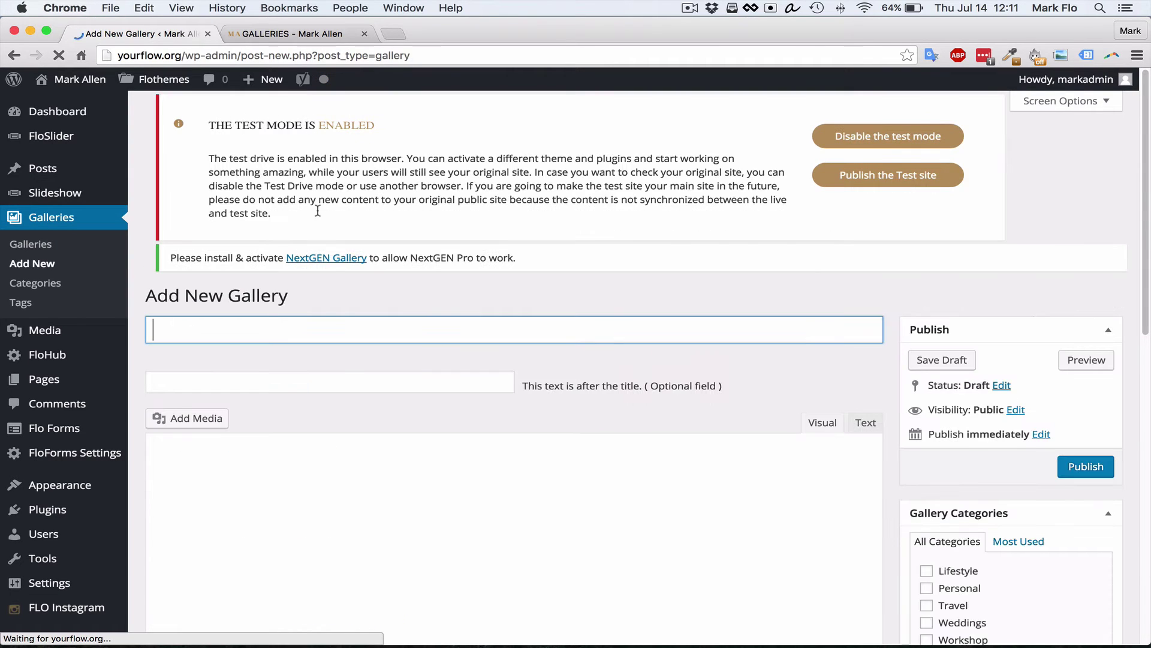
click(322, 336)
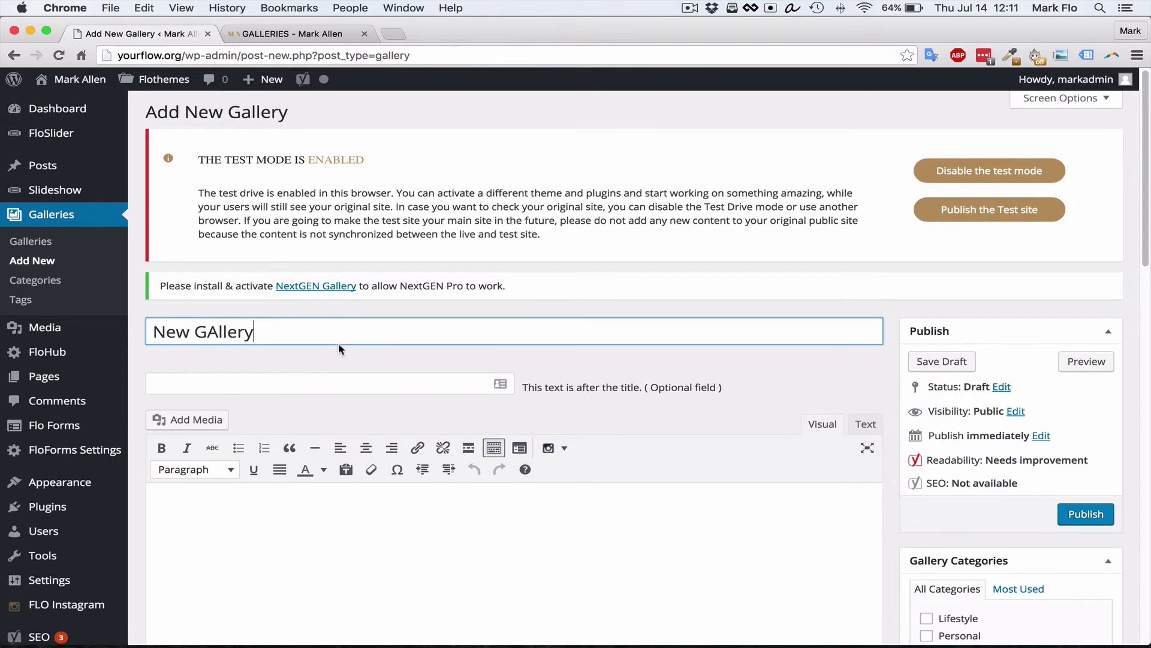
scroll(246, 303, down, 1)
click(215, 302)
key(BackSpace)
text(a)
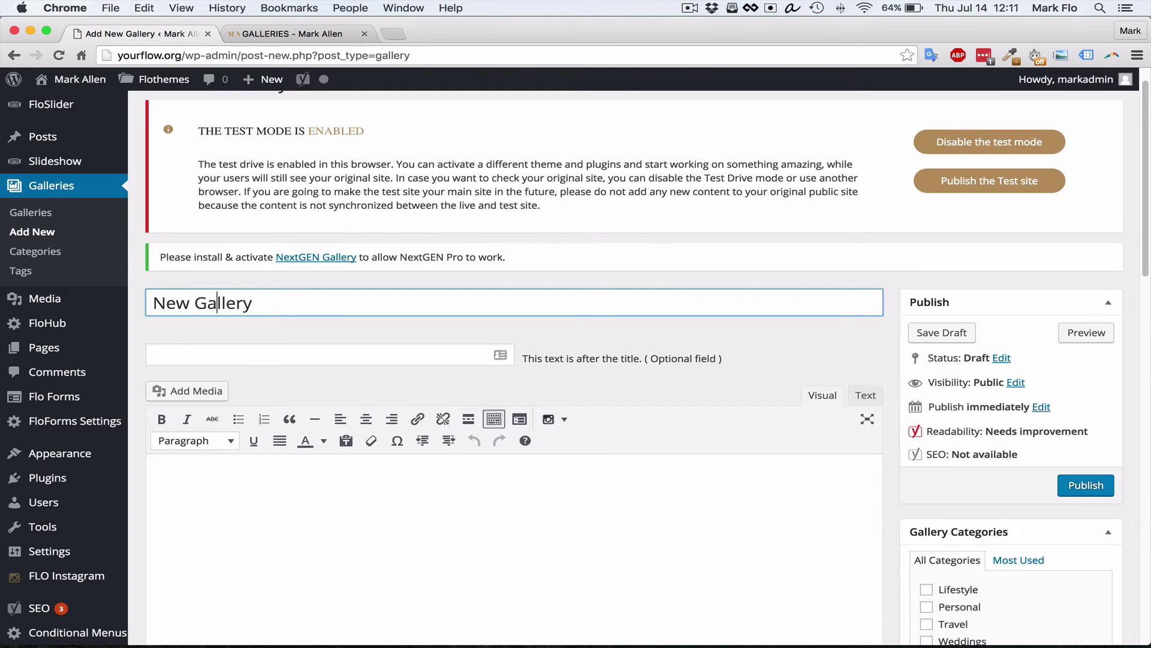
Collapse the Yoast SEO and Discussion boxes and move Attached Images above Discussion
scroll(230, 298, down, 7)
scroll(977, 365, up, 7)
scroll(732, 410, down, 4)
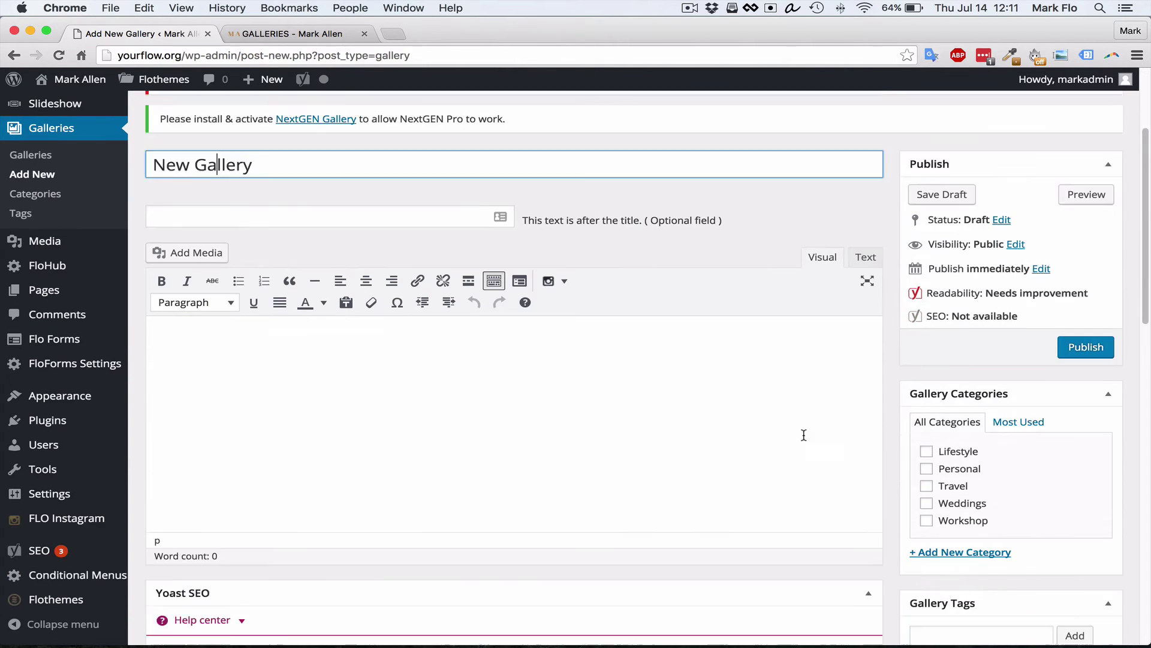
click(868, 506)
scroll(644, 431, down, 2)
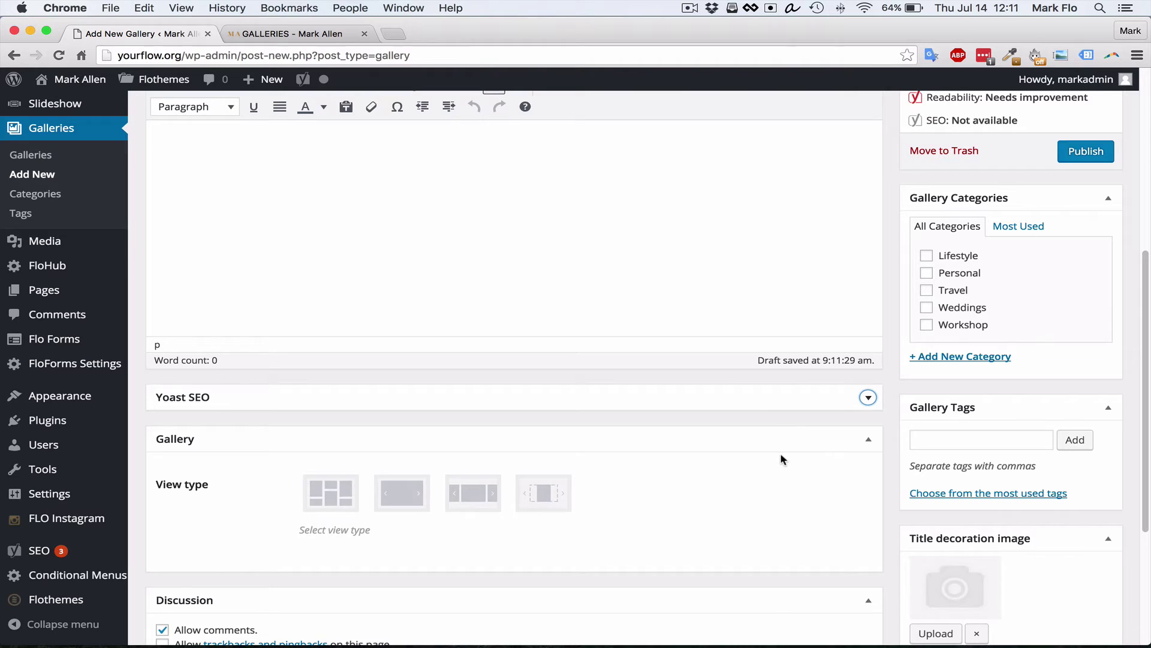
scroll(774, 455, up, 2)
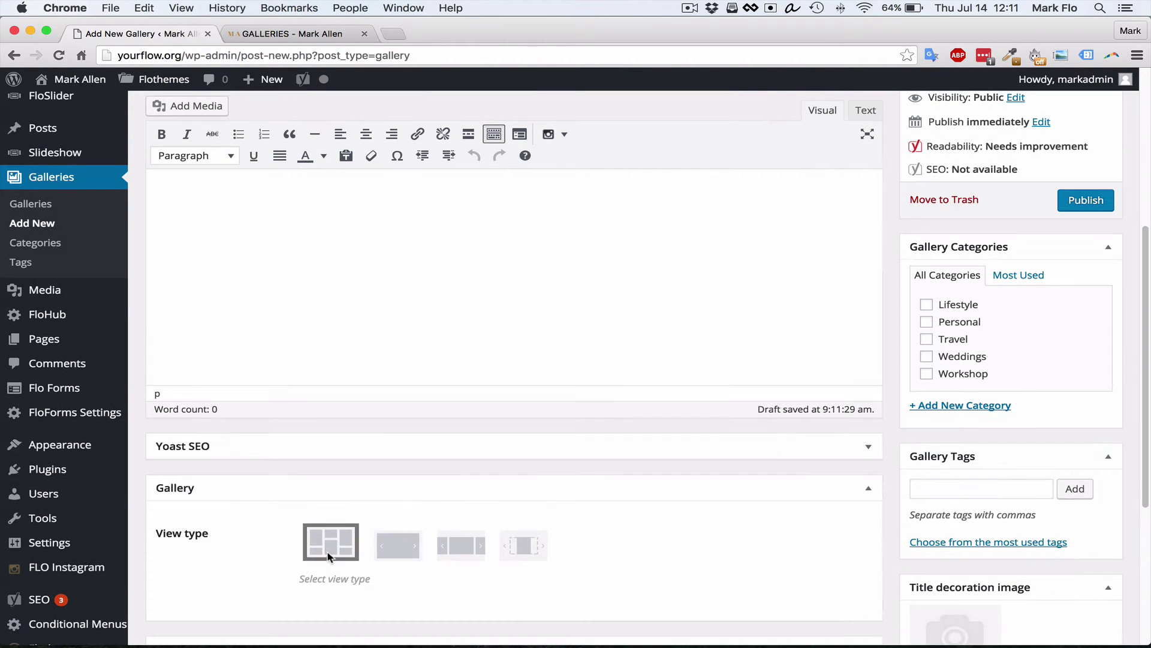
scroll(609, 492, down, 6)
click(554, 448)
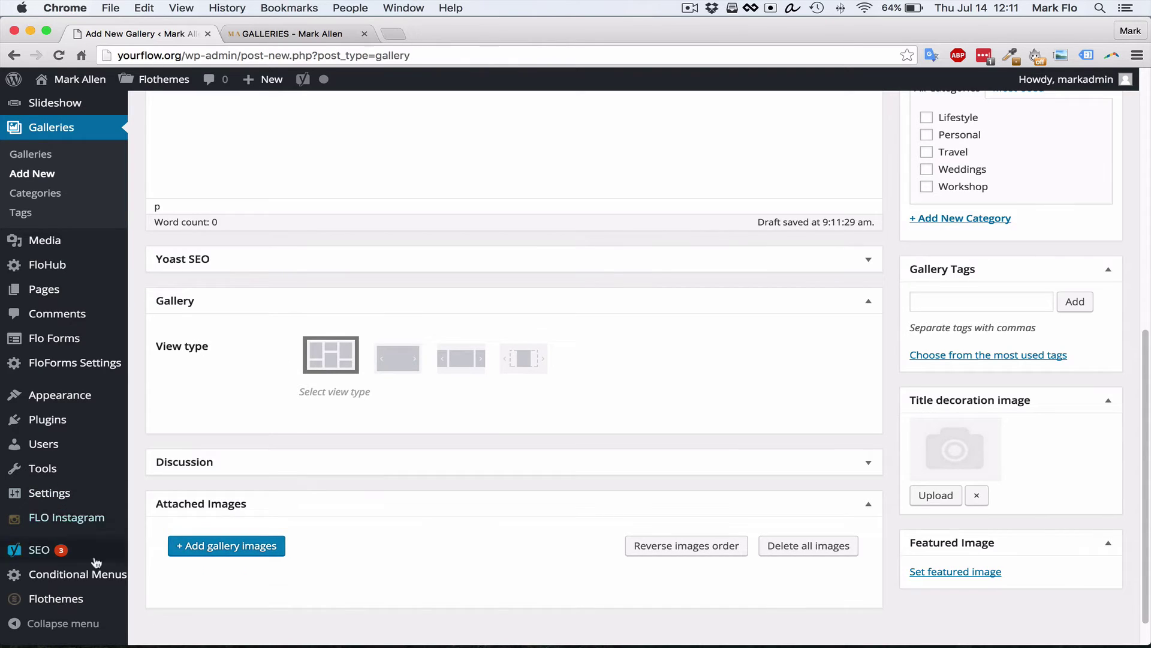
mouse_move(52, 601)
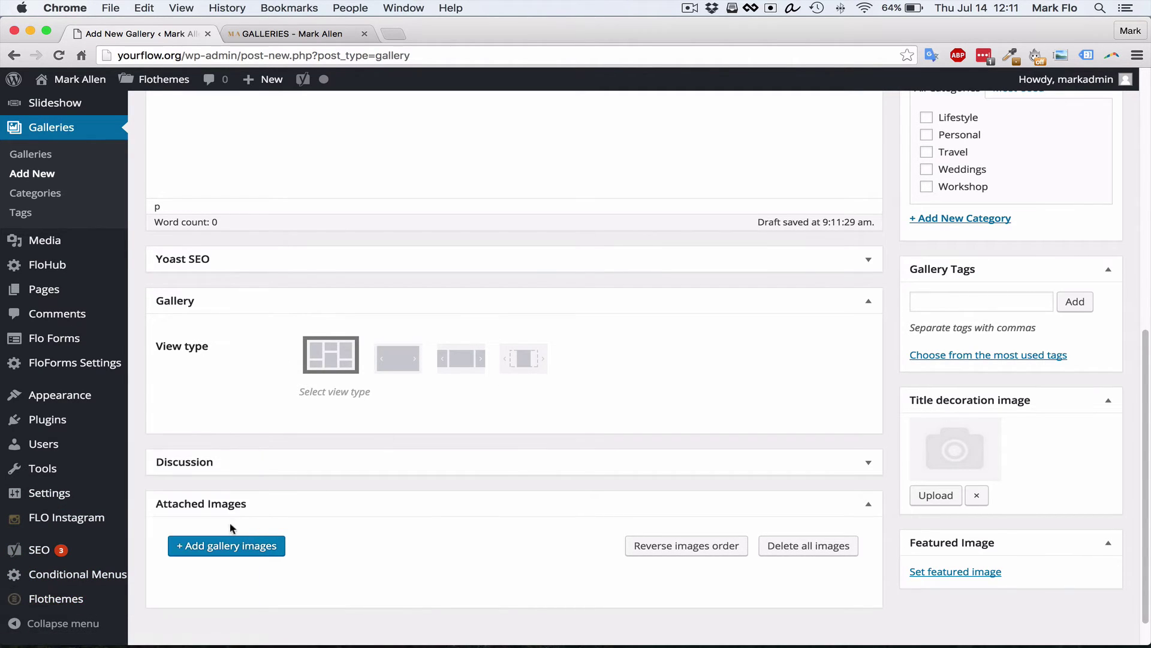
drag(279, 505, 280, 454)
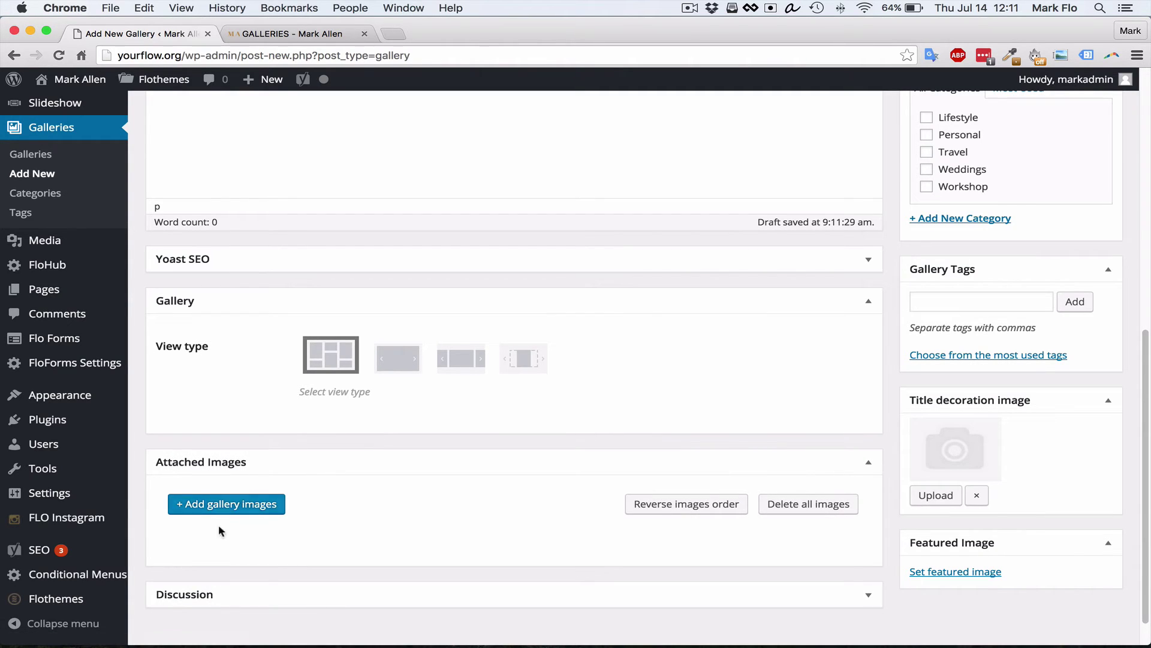
Attach five photos, starting with the jumping-man photo, and publish the gallery
click(252, 507)
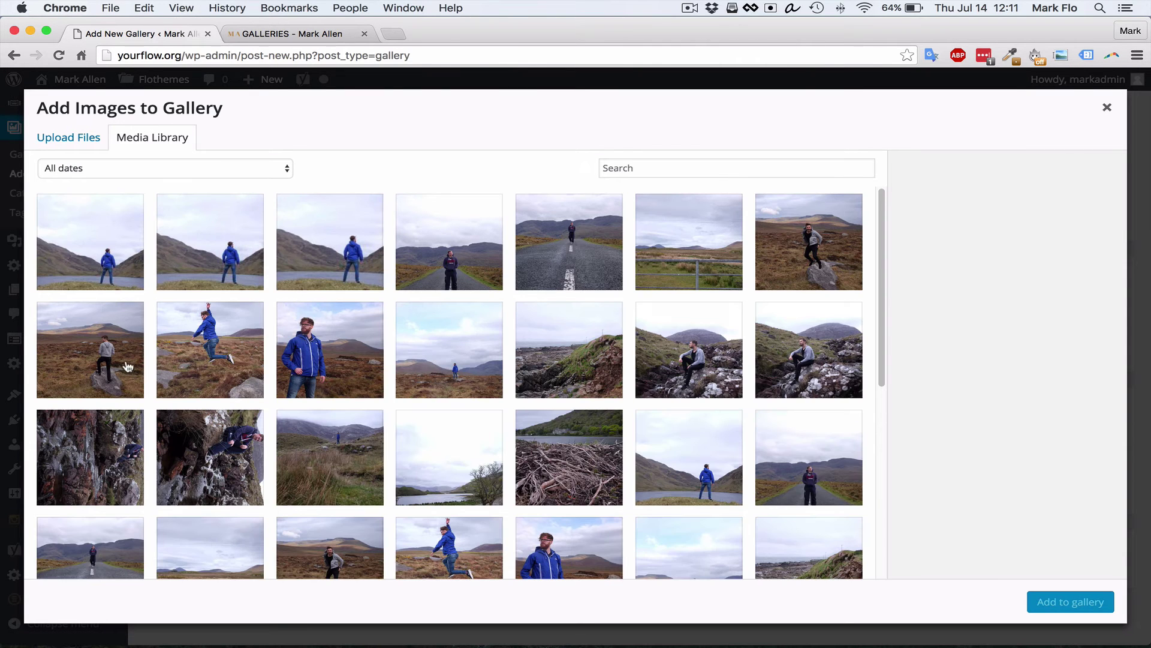
click(215, 344)
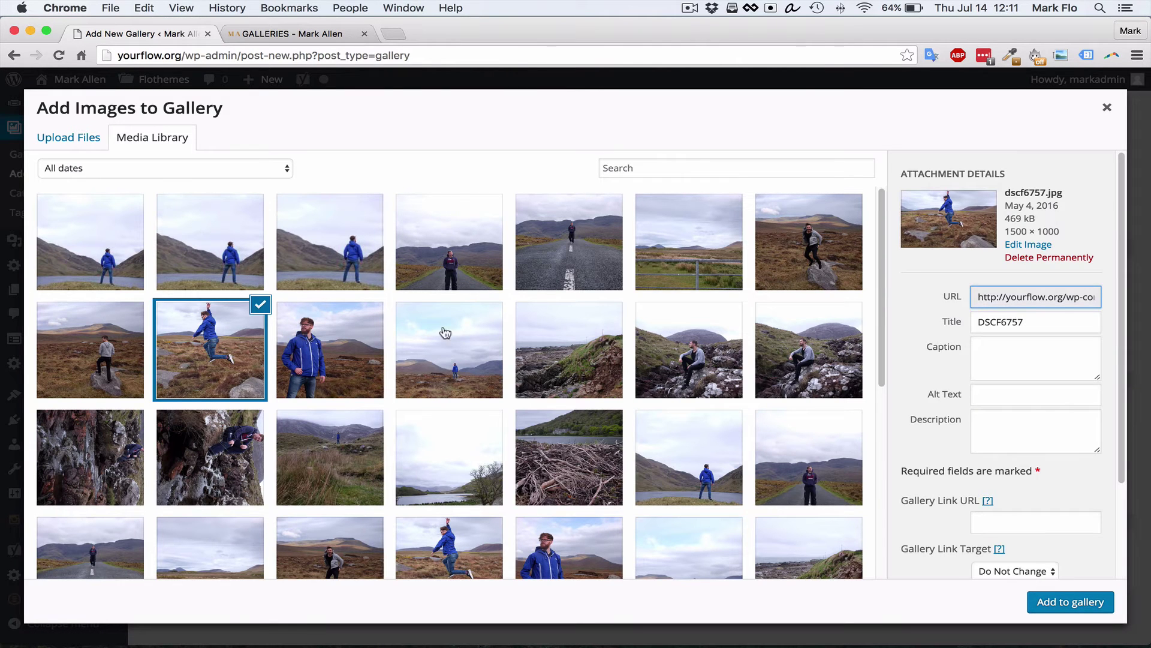
shift+click(638, 348)
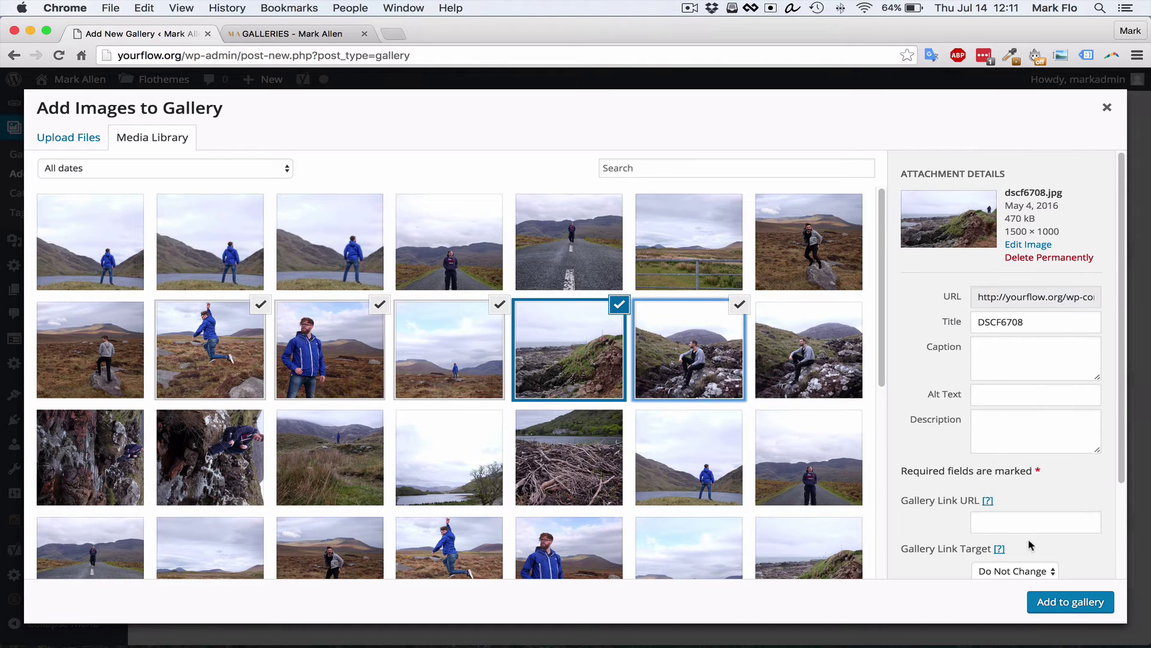
click(1070, 601)
scroll(599, 491, up, 1)
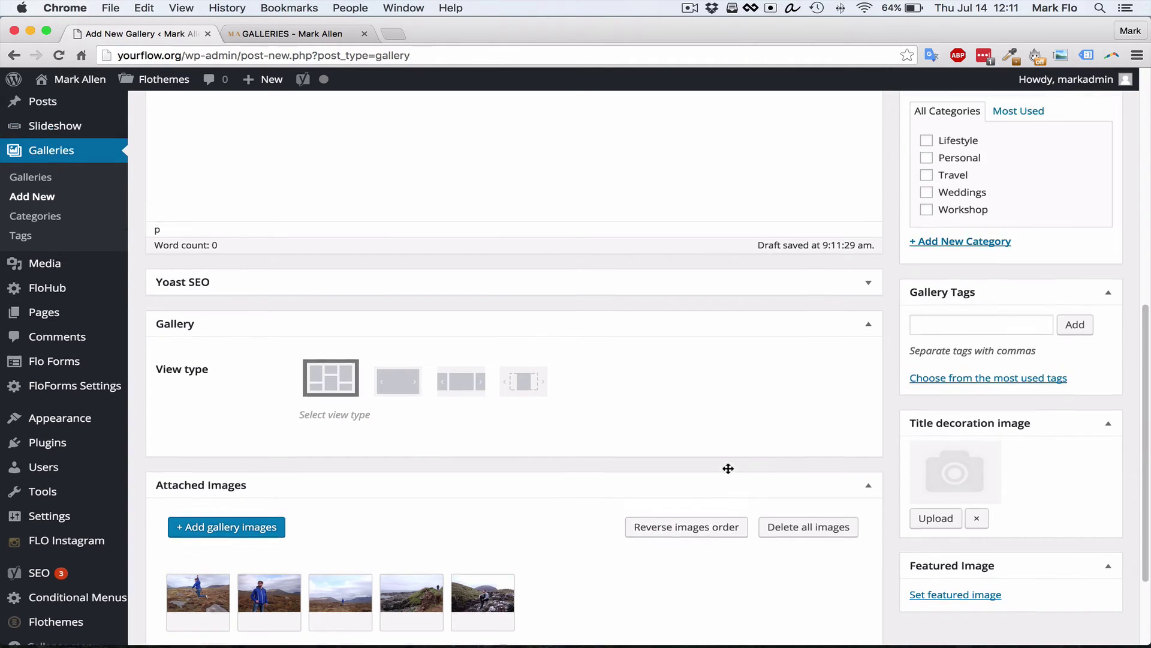
scroll(728, 467, up, 10)
click(1080, 524)
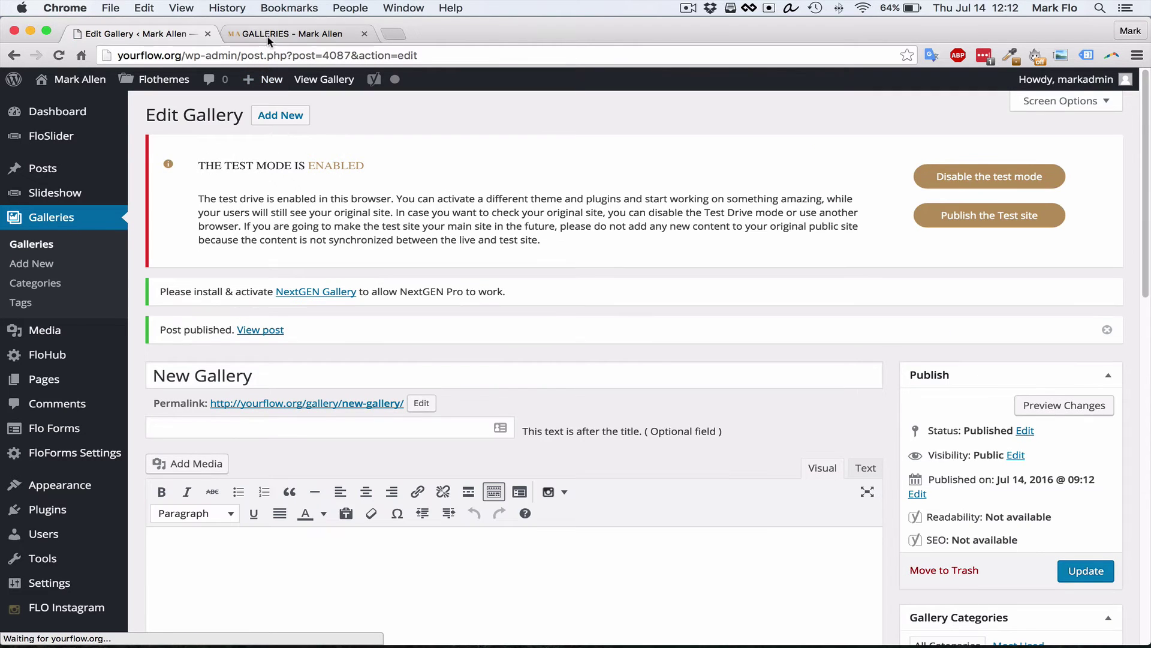
Set the 1920-1280 photo as the featured image and update the gallery
scroll(897, 232, down, 10)
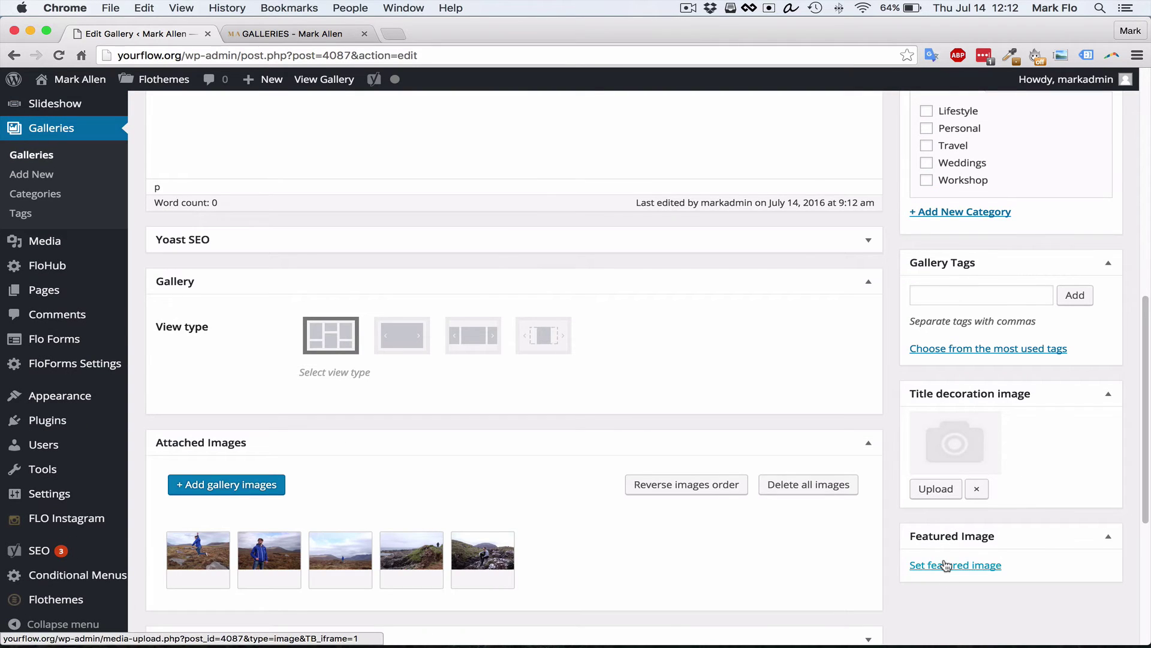
click(946, 565)
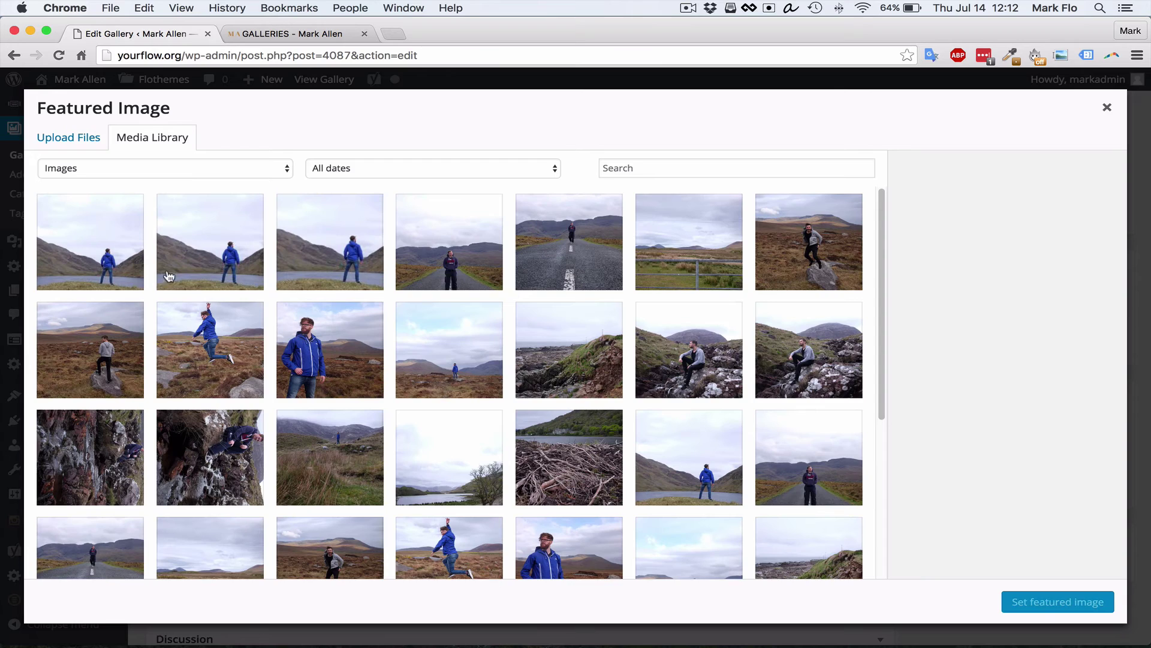
click(122, 254)
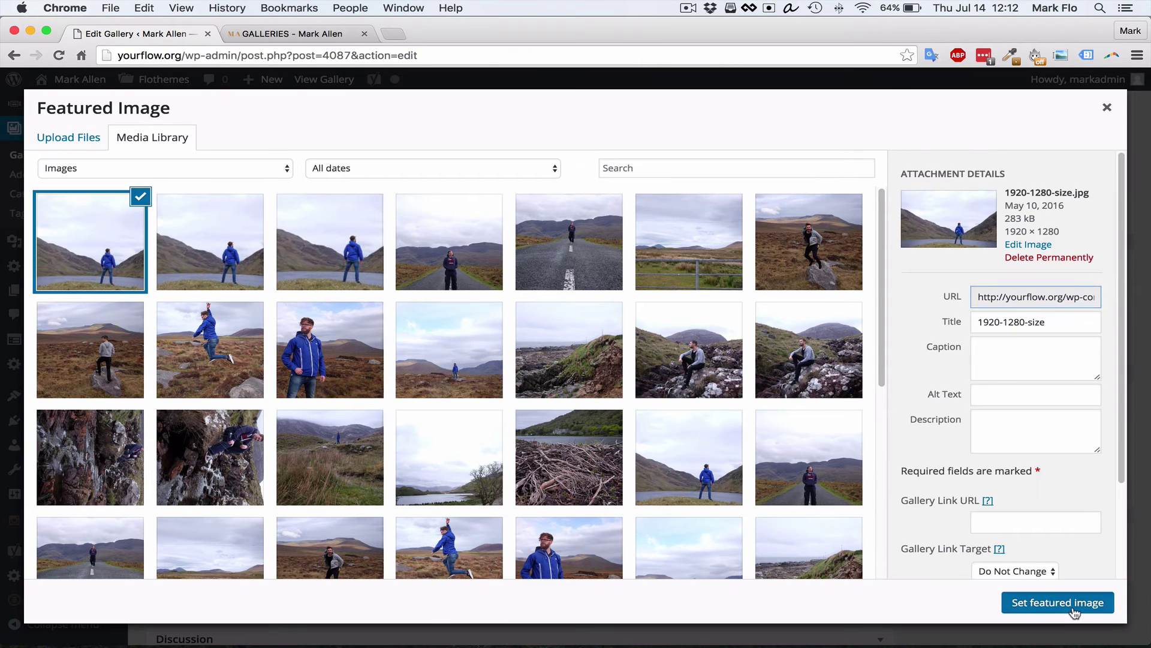
click(1058, 602)
scroll(1085, 474, up, 10)
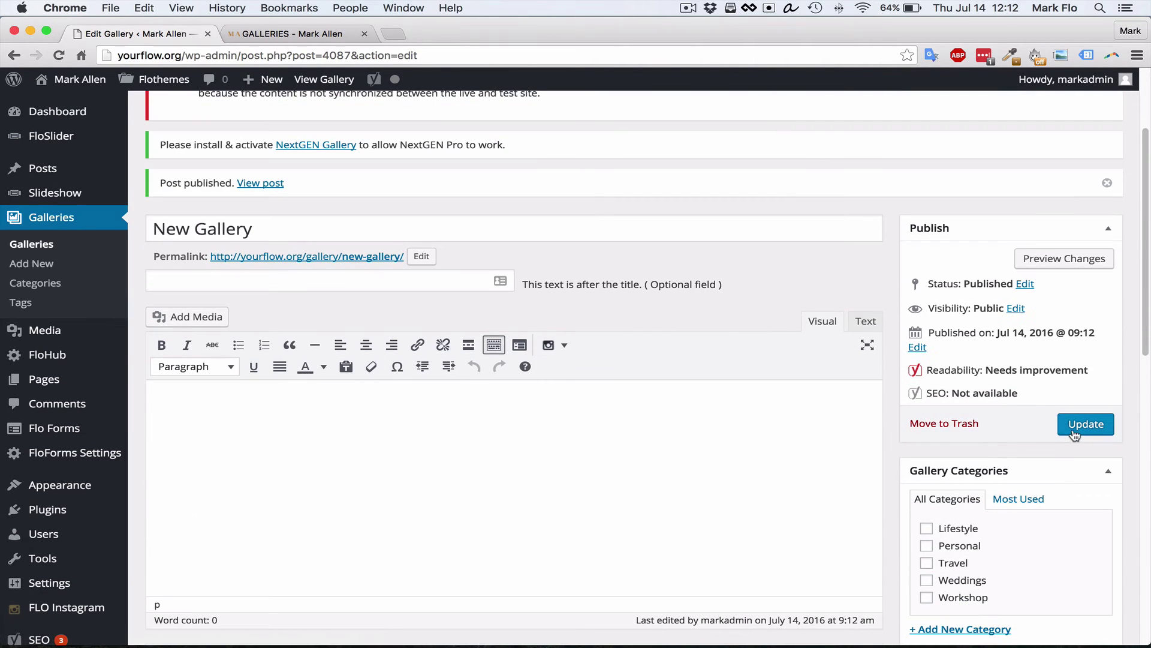
click(1074, 432)
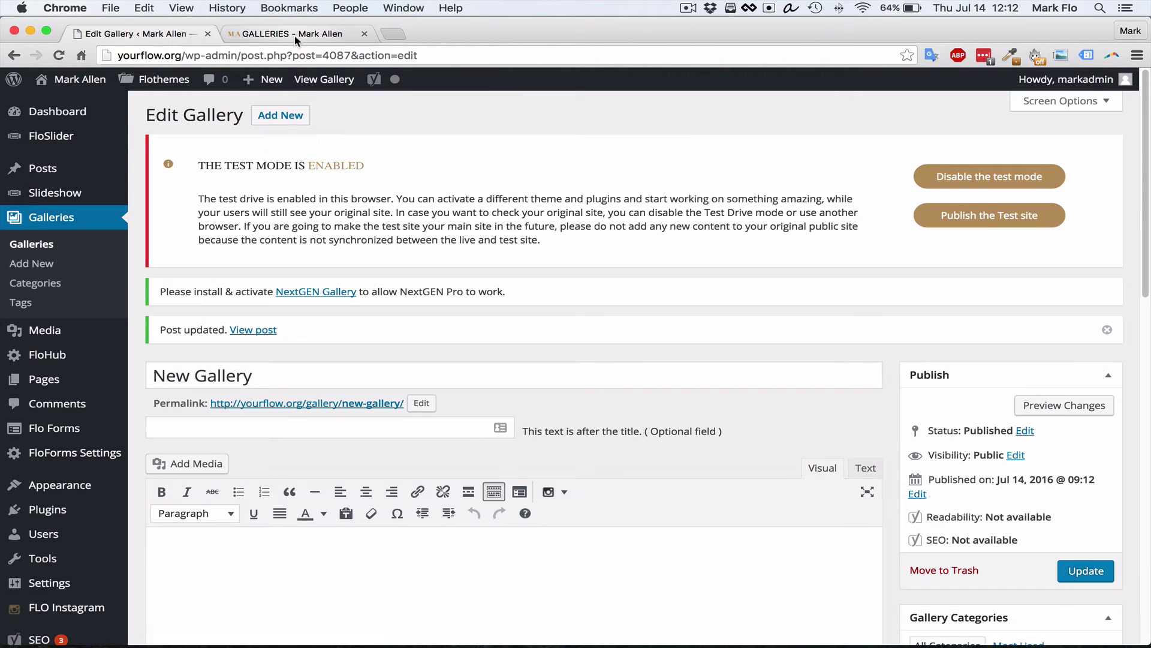
click(295, 34)
key(super+r)
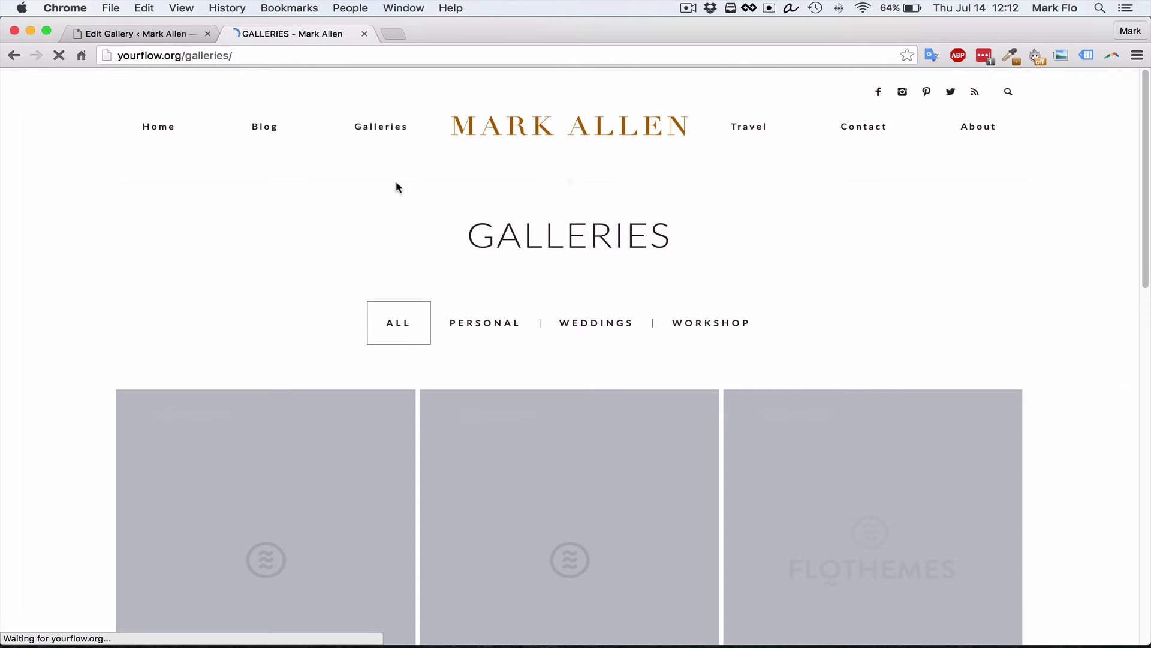
scroll(353, 288, down, 5)
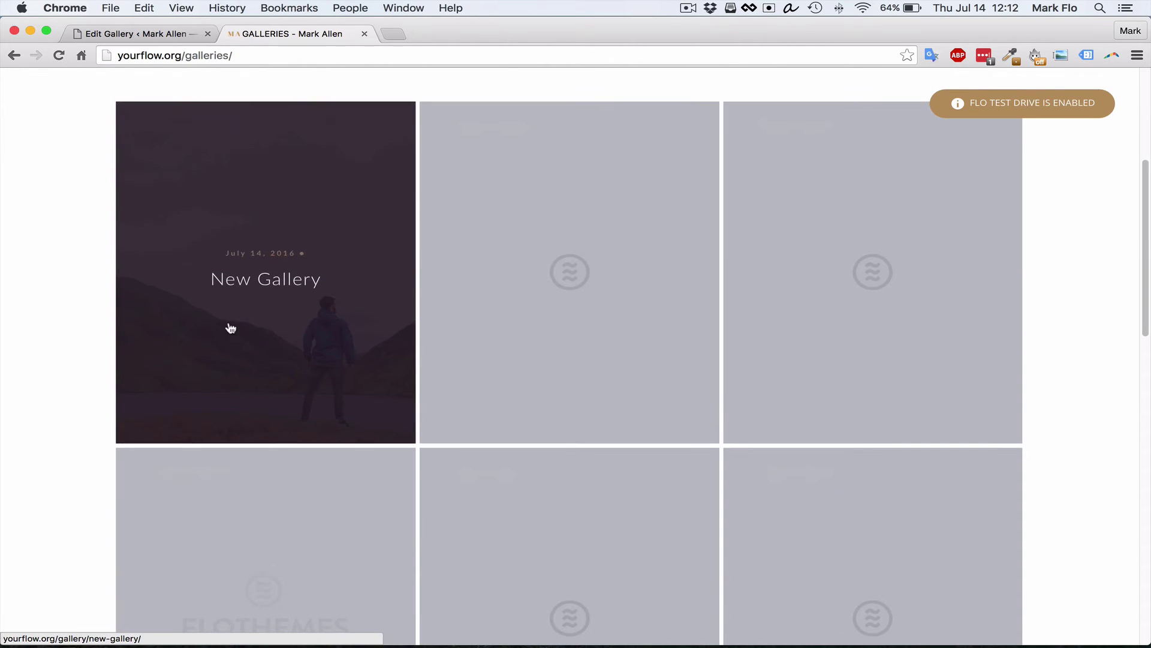
scroll(234, 342, up, 2)
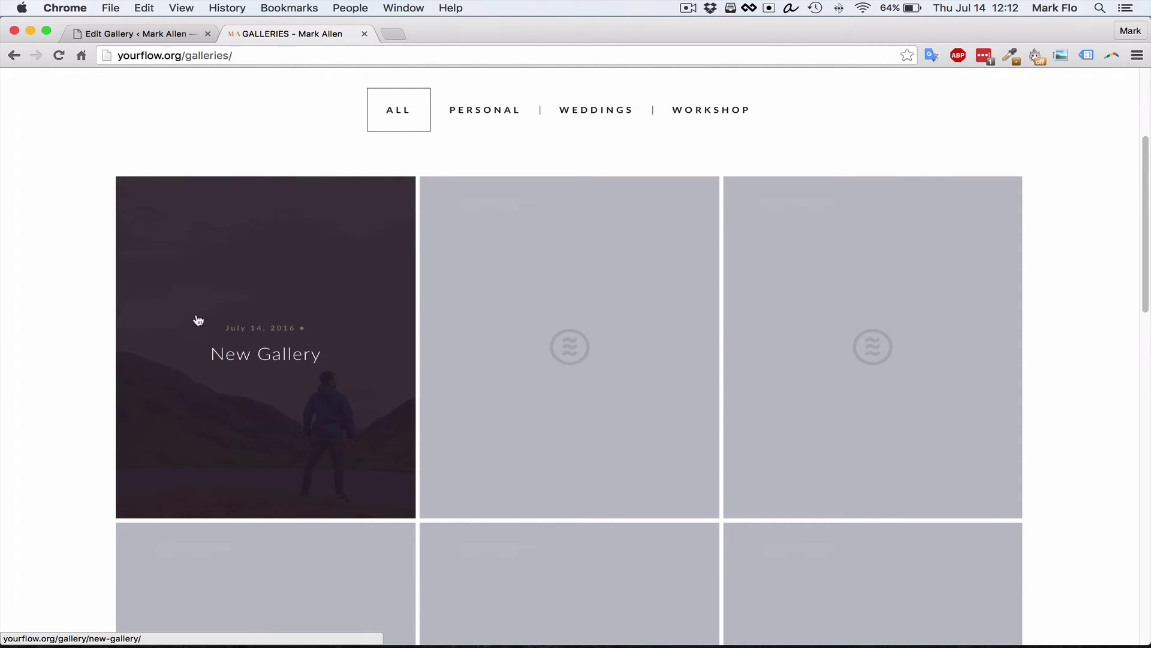
click(159, 36)
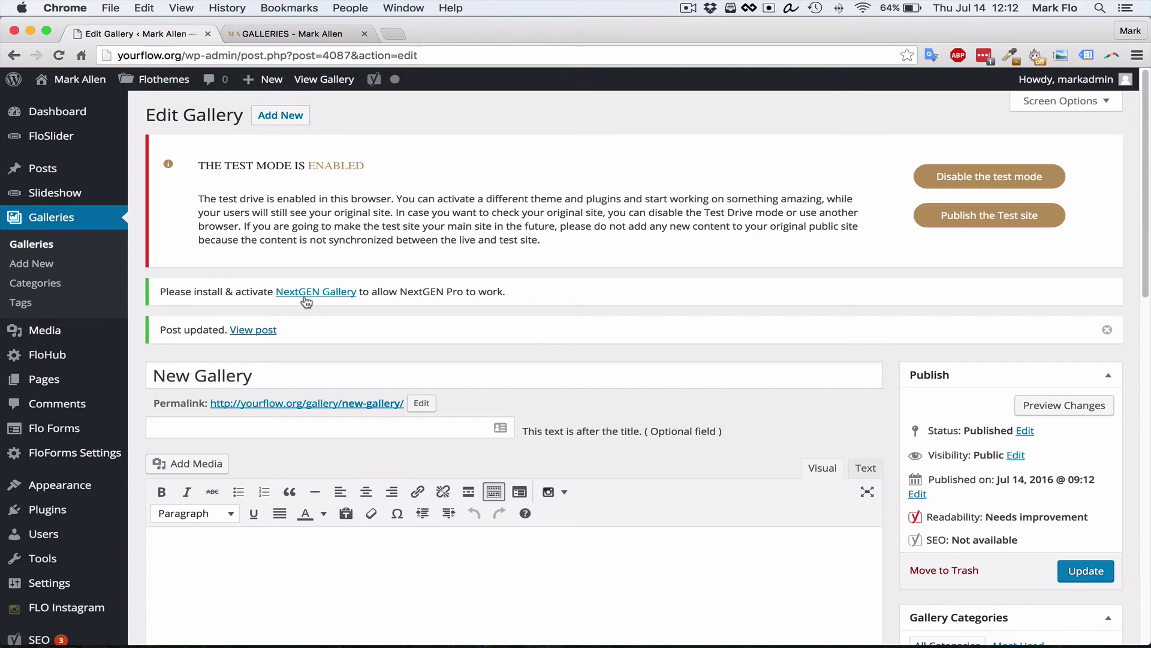
scroll(305, 312, down, 5)
scroll(306, 314, down, 6)
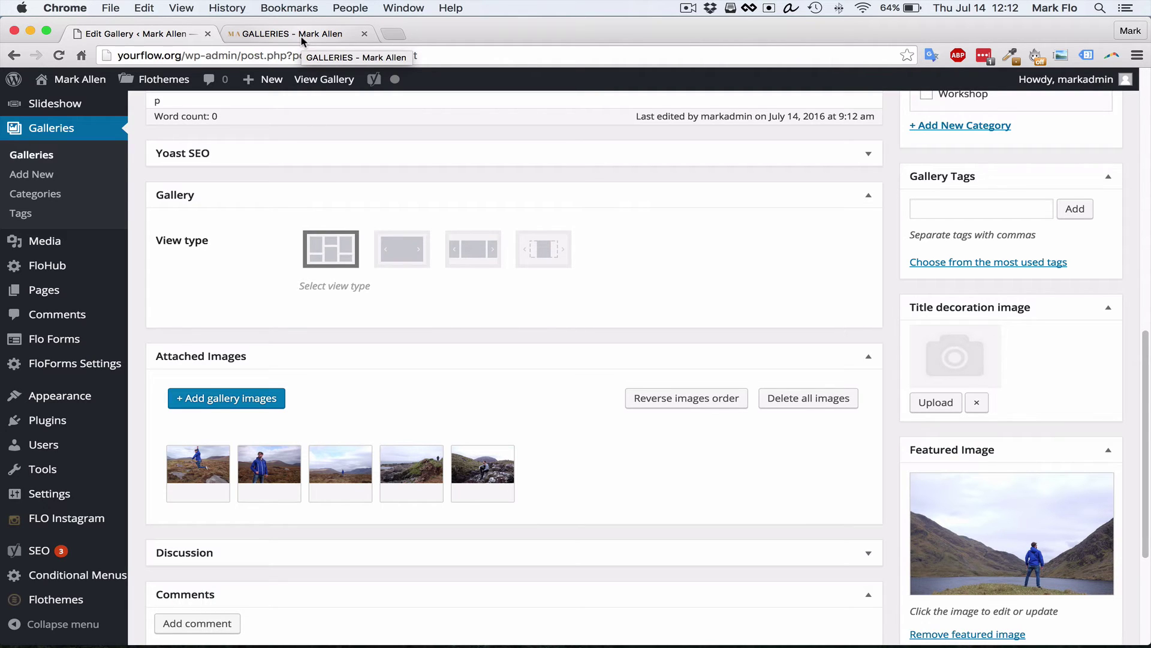
Open the New Gallery page on the site, view the jumping photo full-screen, then return to the editor
click(301, 40)
click(244, 372)
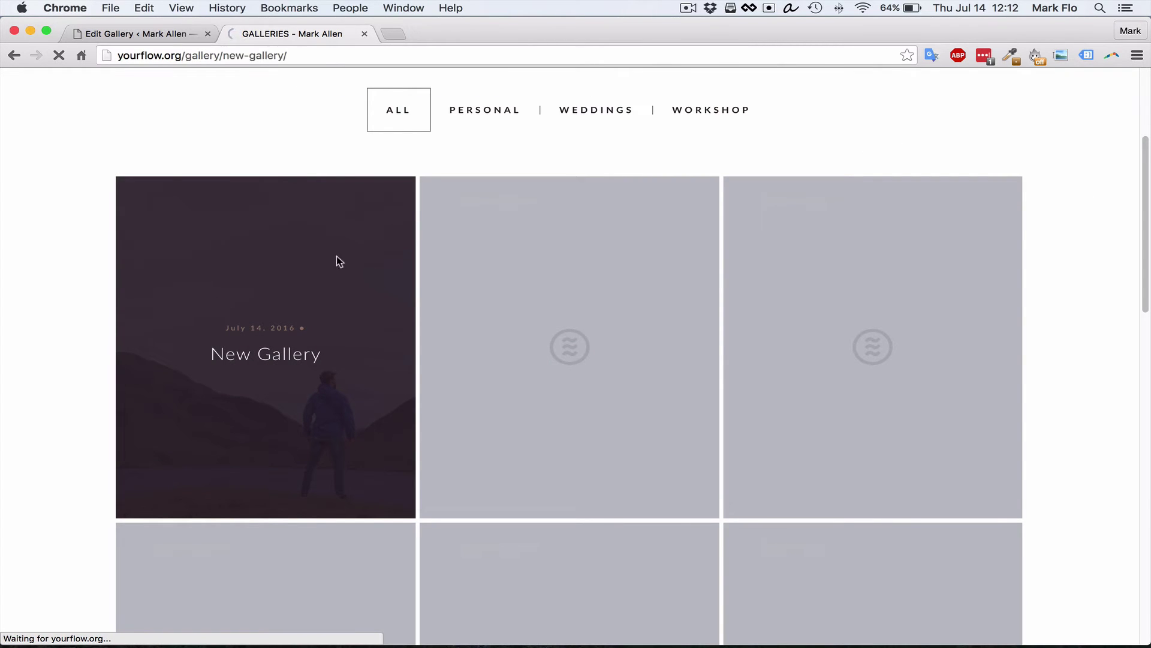
scroll(504, 293, down, 3)
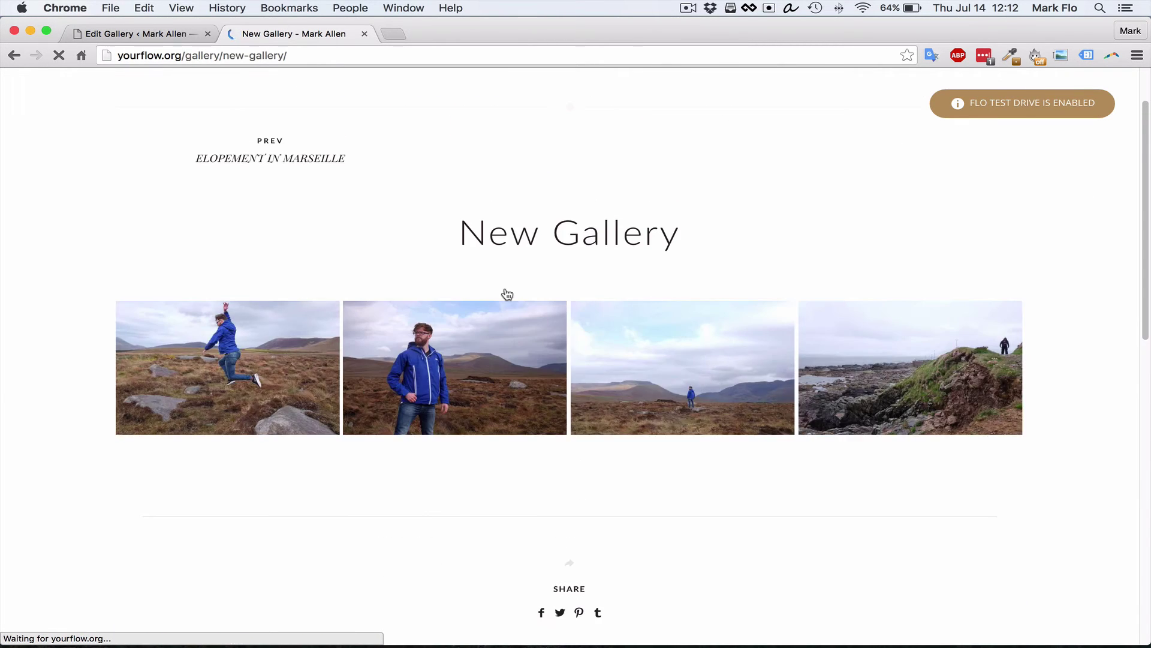
click(295, 394)
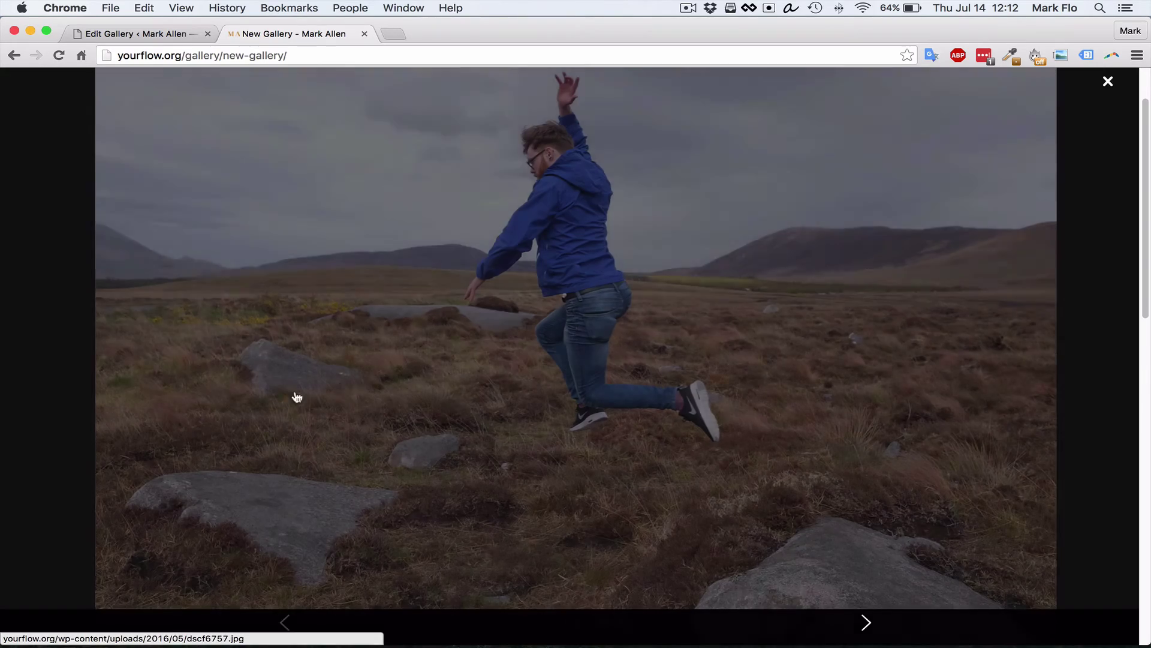
click(1109, 83)
scroll(390, 265, up, 2)
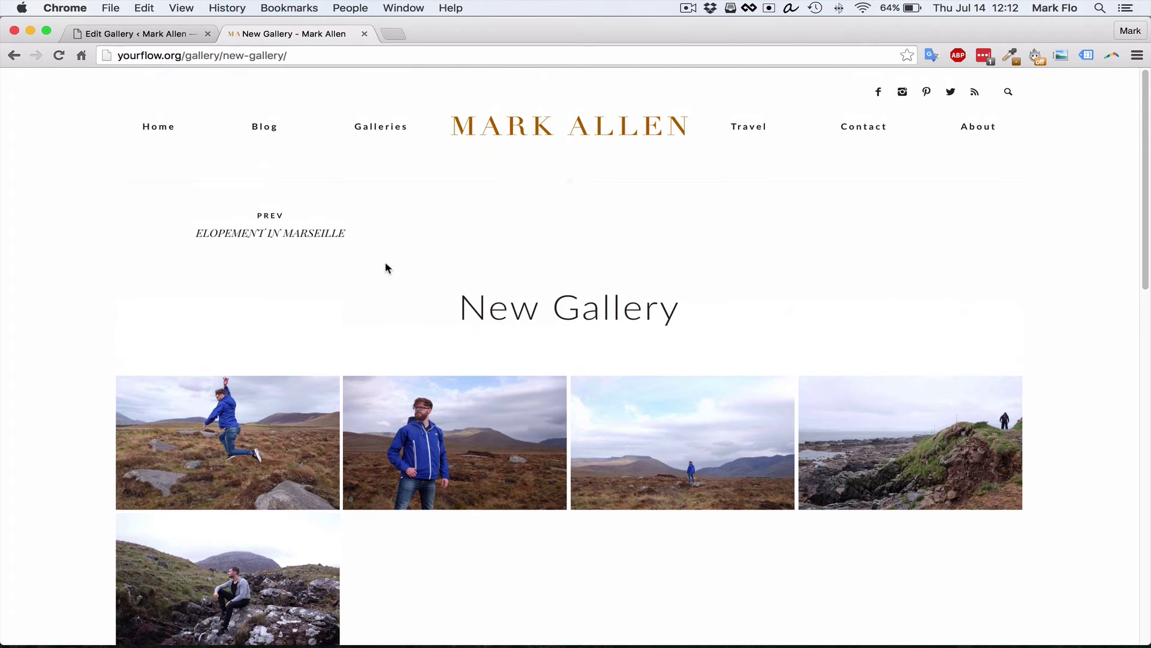
click(143, 35)
scroll(238, 308, up, 10)
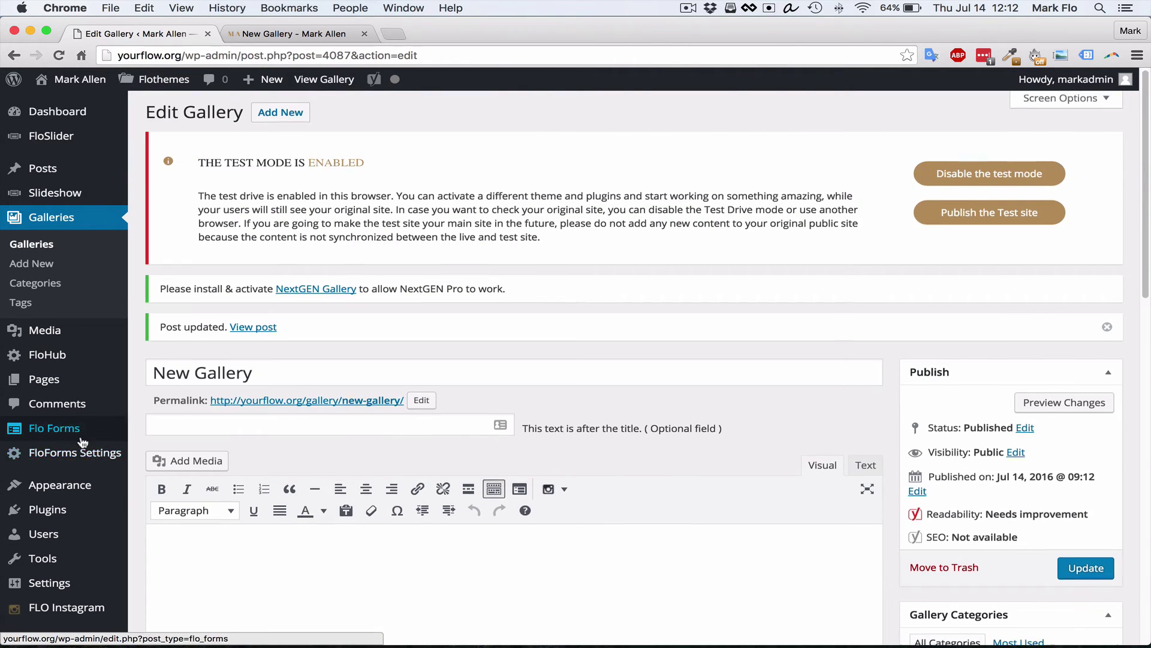
Open Flothemes General Settings from the admin sidebar and scroll through the options
scroll(82, 441, down, 5)
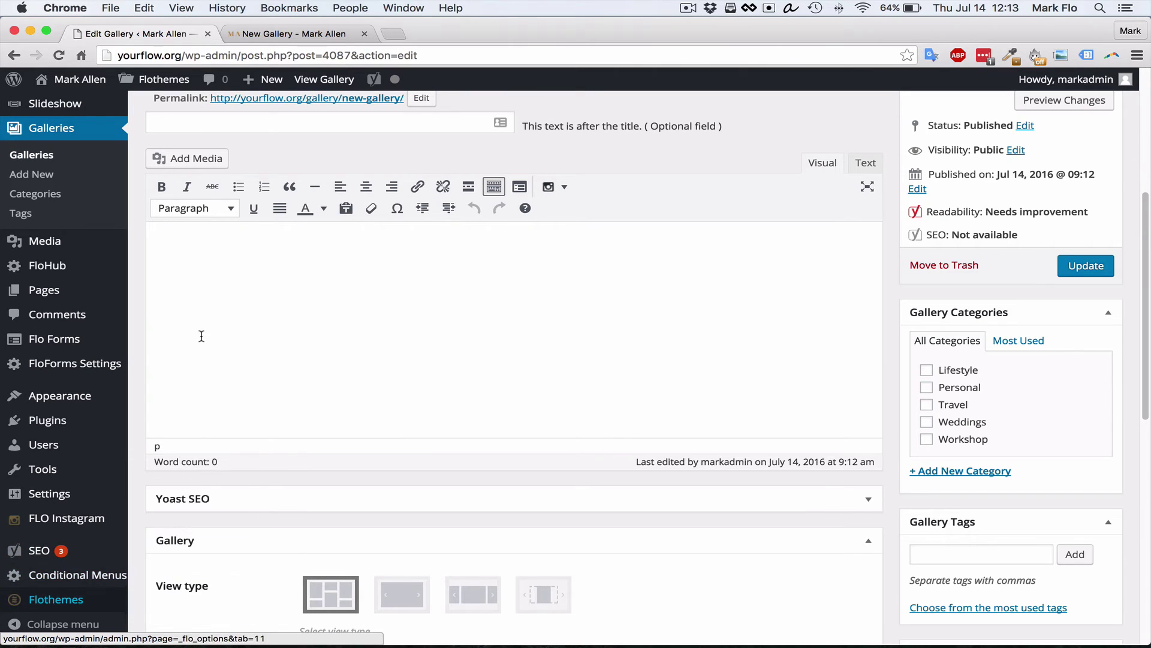
mouse_move(45, 599)
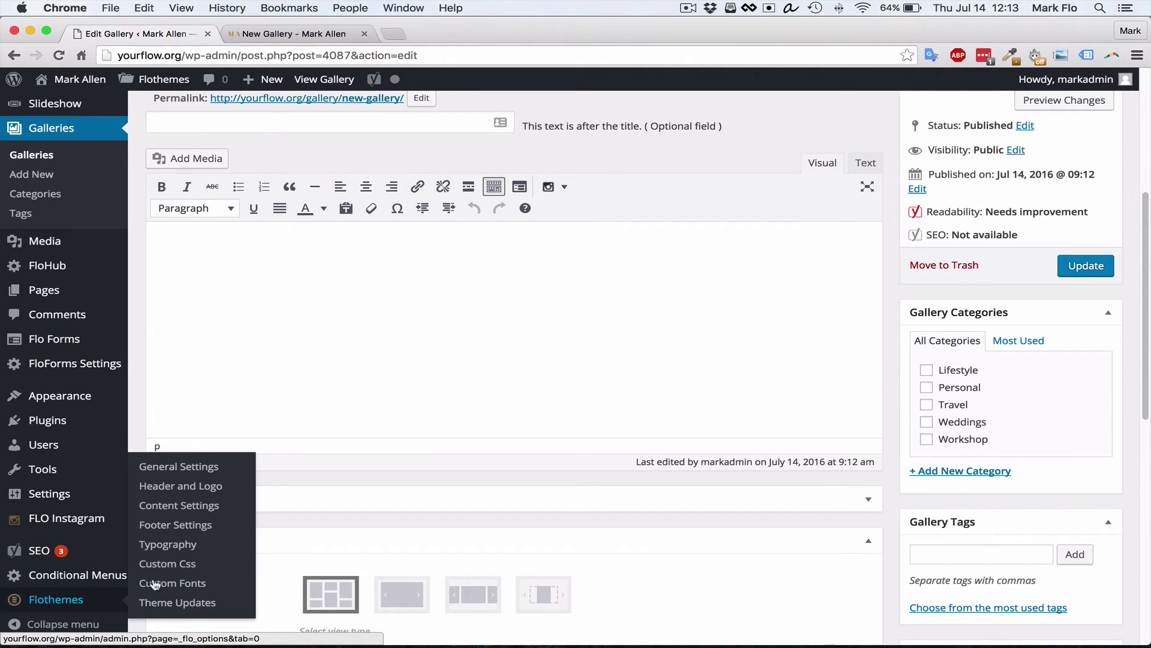
click(60, 600)
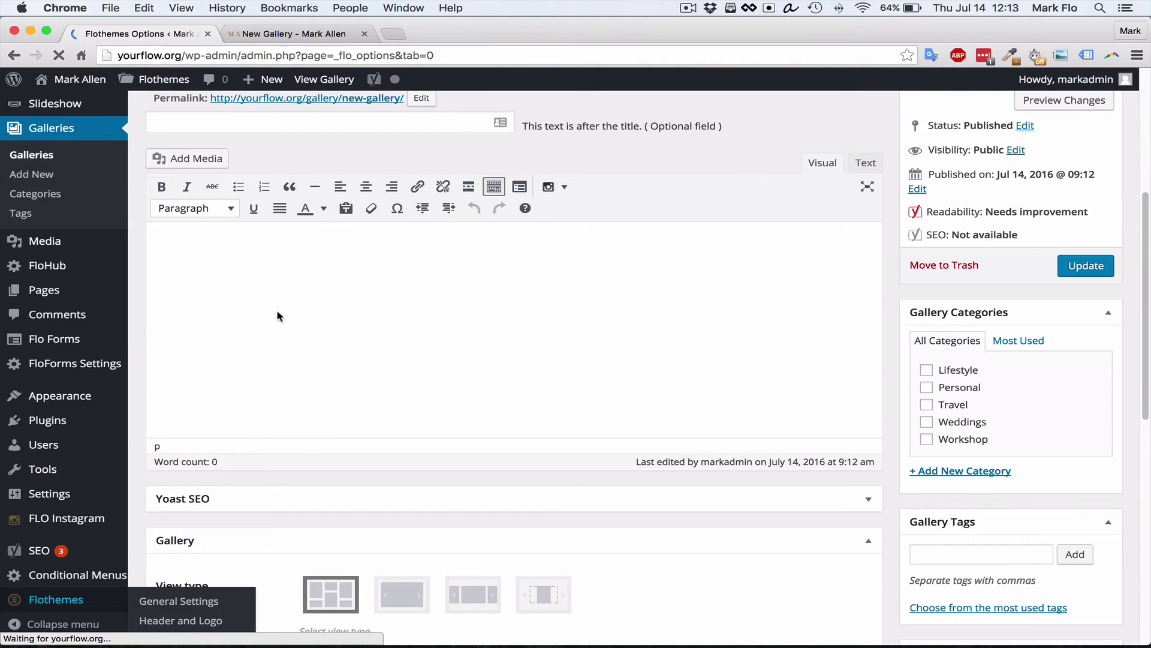
scroll(461, 293, down, 1)
scroll(358, 311, down, 8)
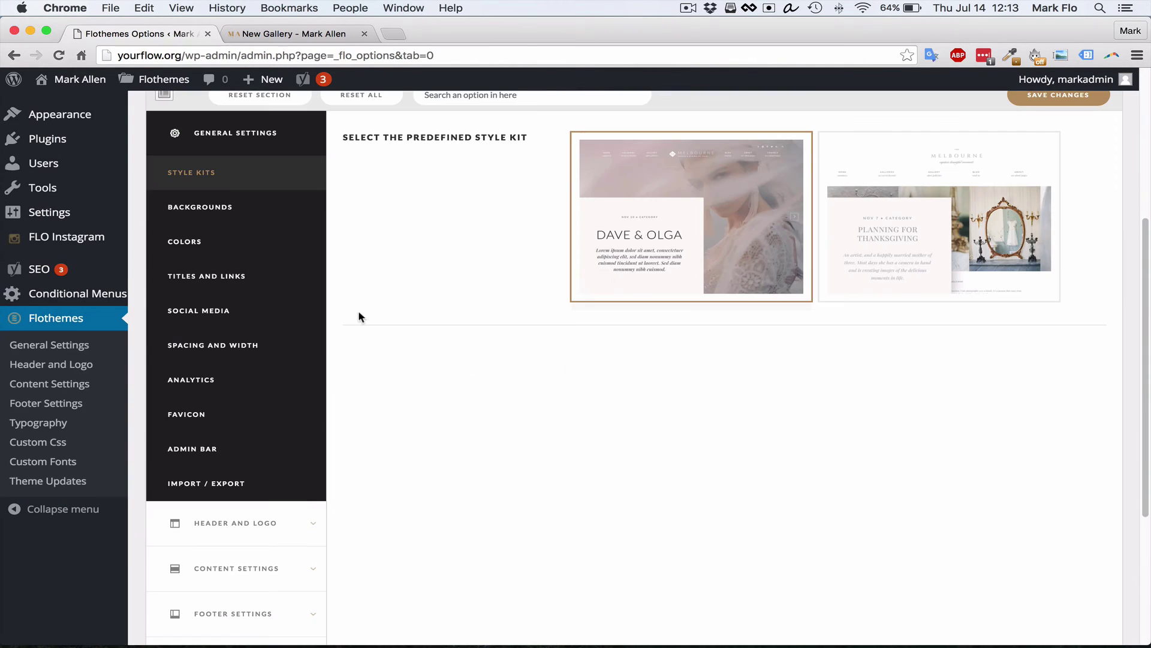
scroll(403, 268, up, 1)
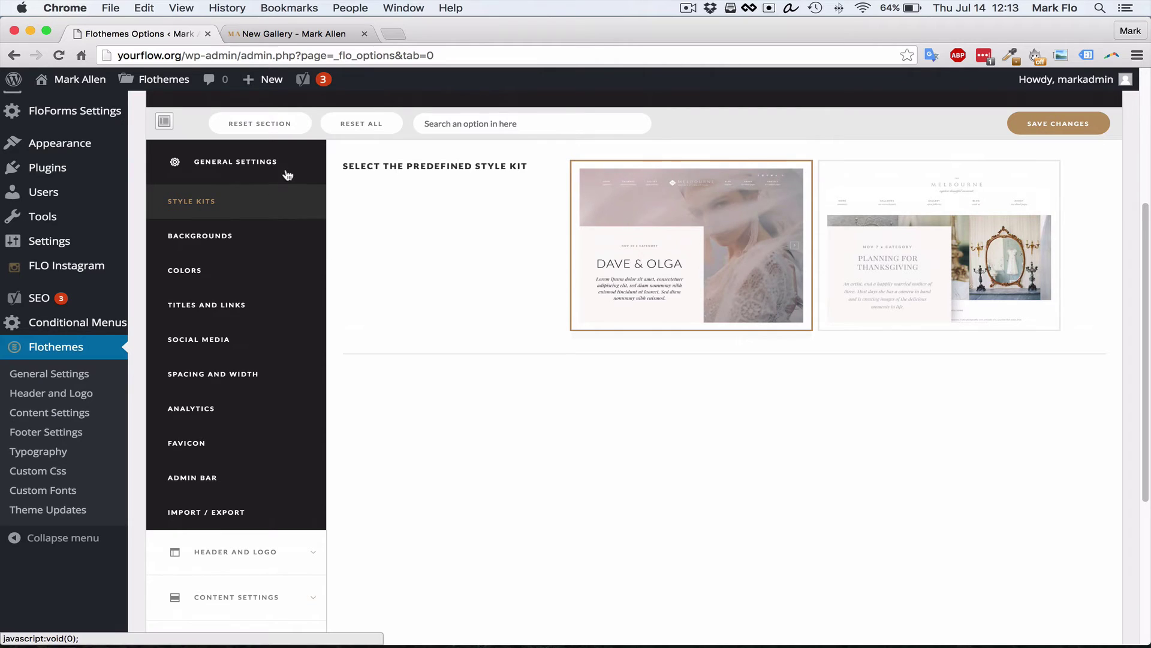
scroll(473, 242, down, 9)
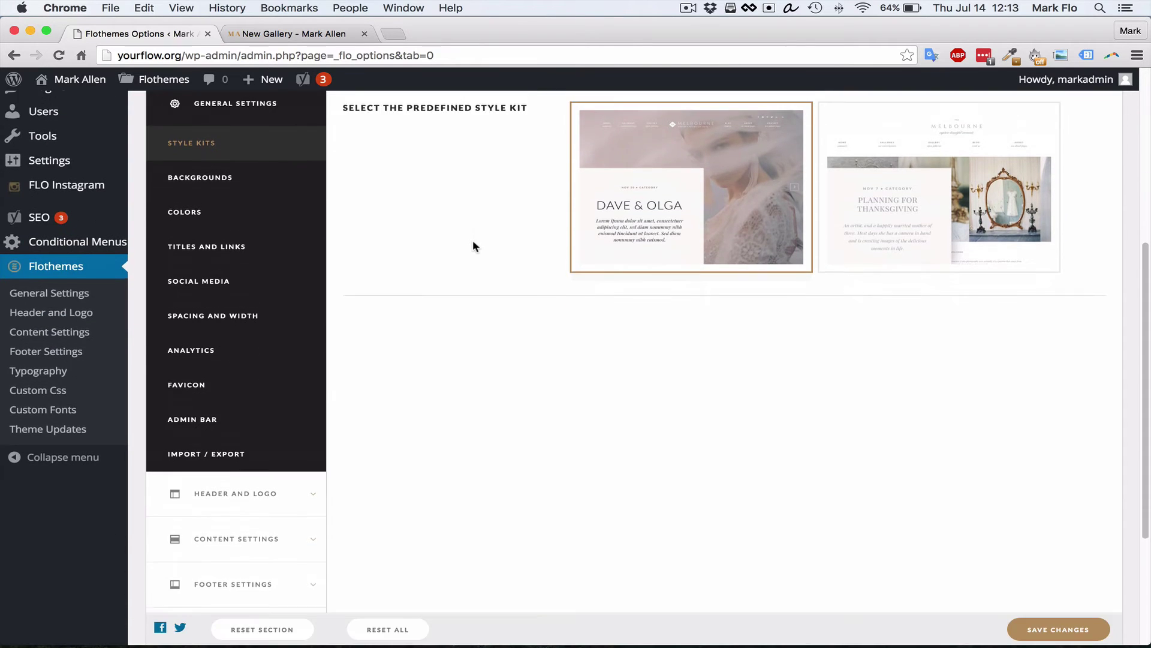
scroll(465, 264, up, 9)
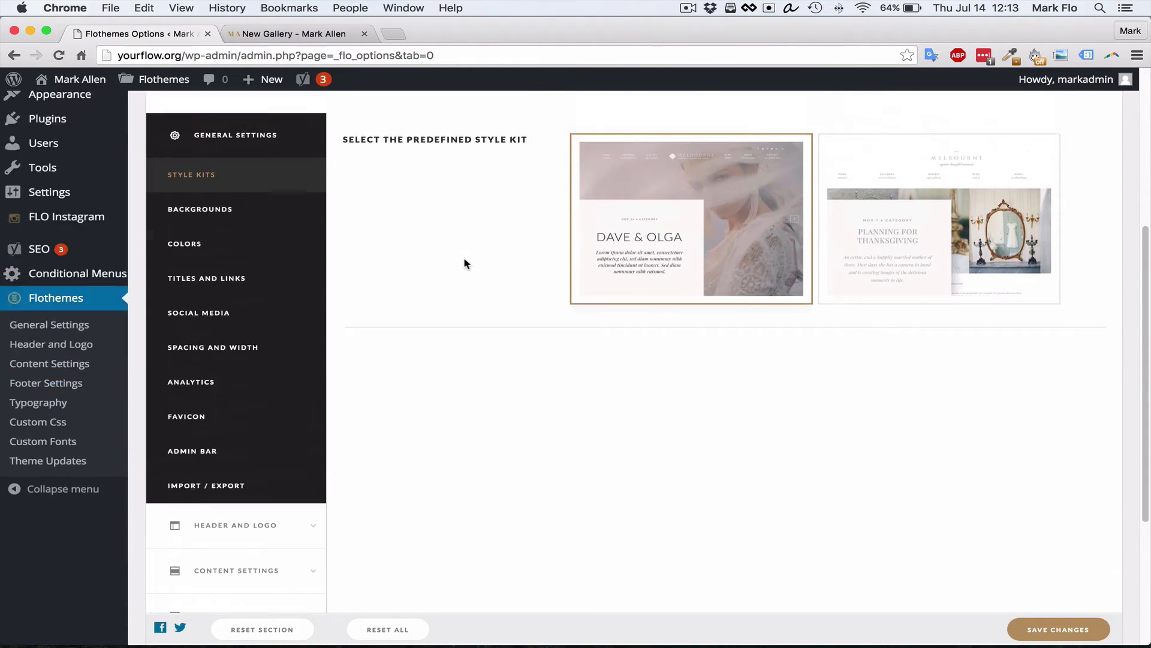
scroll(390, 264, down, 3)
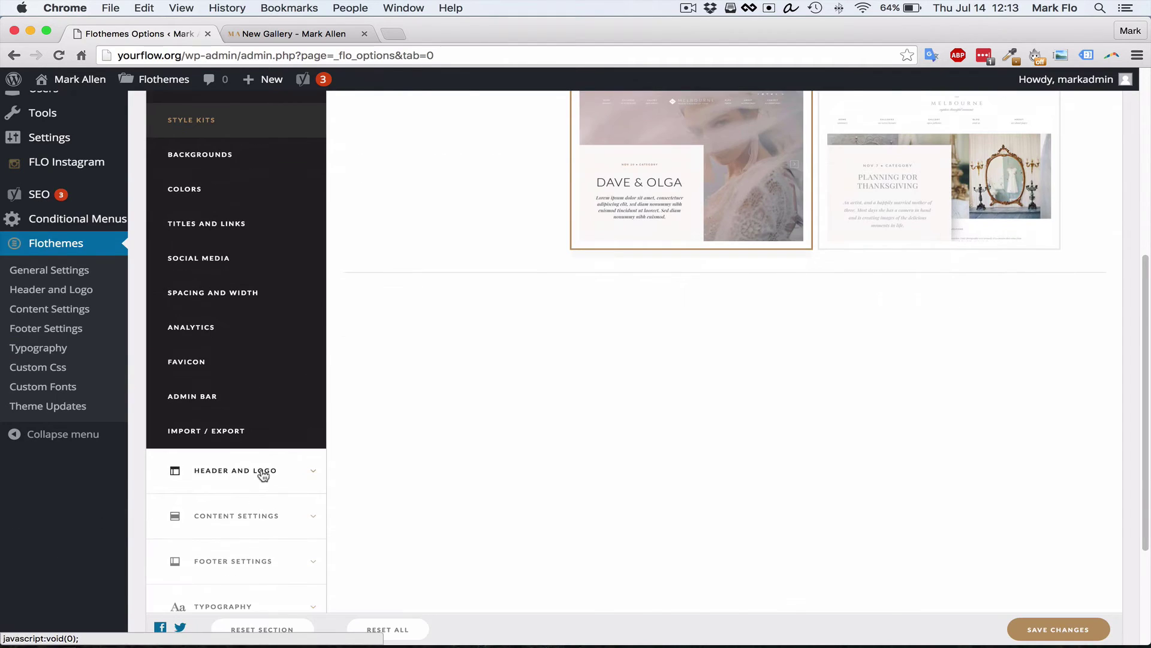
Browse the Header and Logo, Logo, Menu, Content Settings, Blog and Galleries settings
click(264, 472)
click(213, 200)
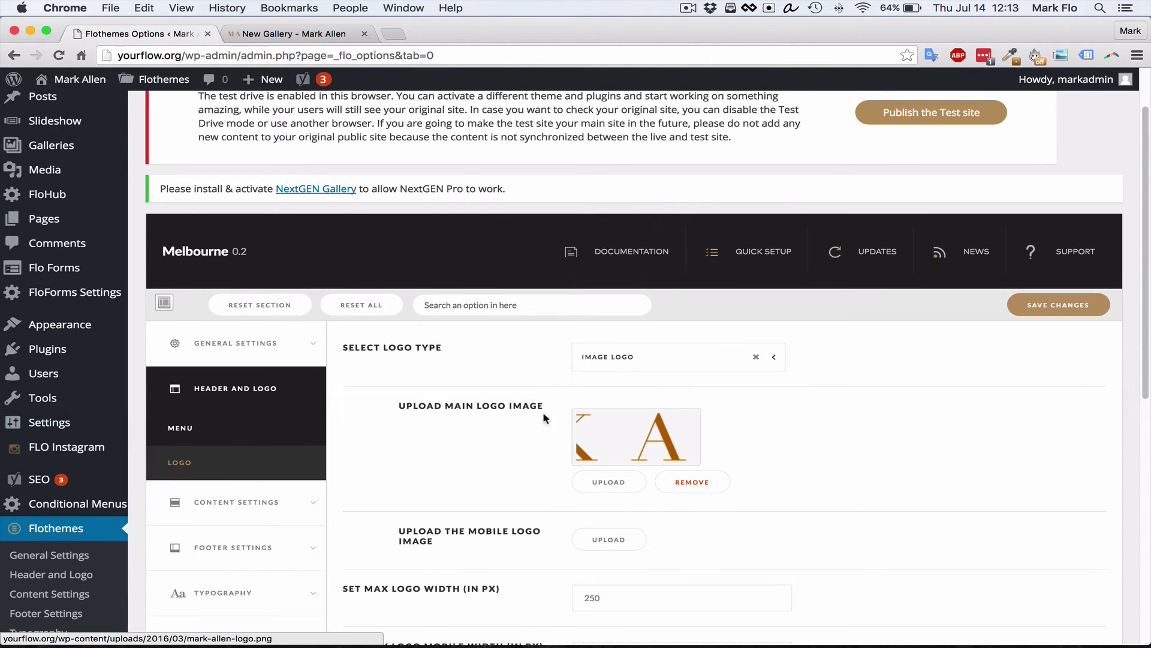
click(180, 428)
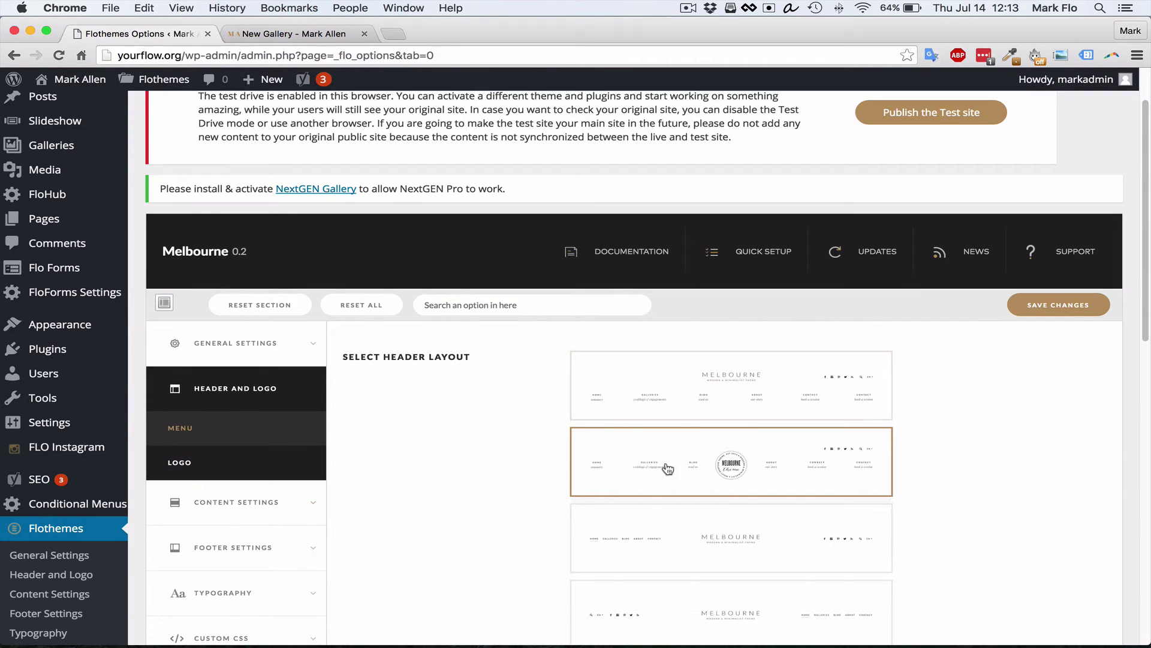
scroll(663, 466, down, 3)
click(281, 328)
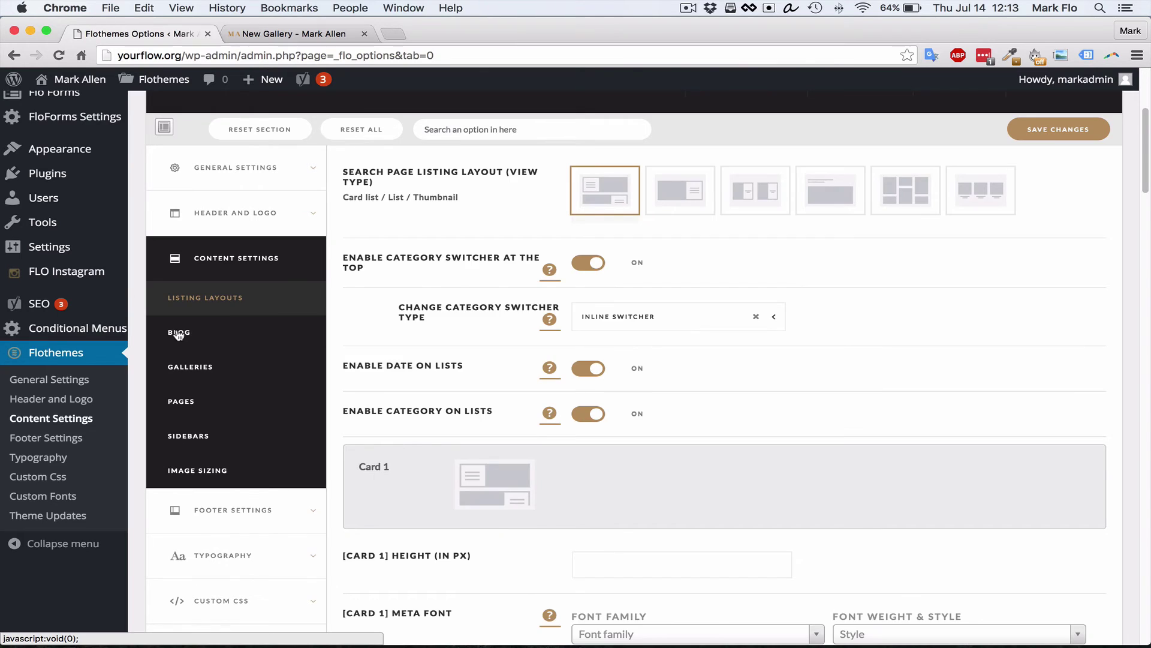
click(178, 333)
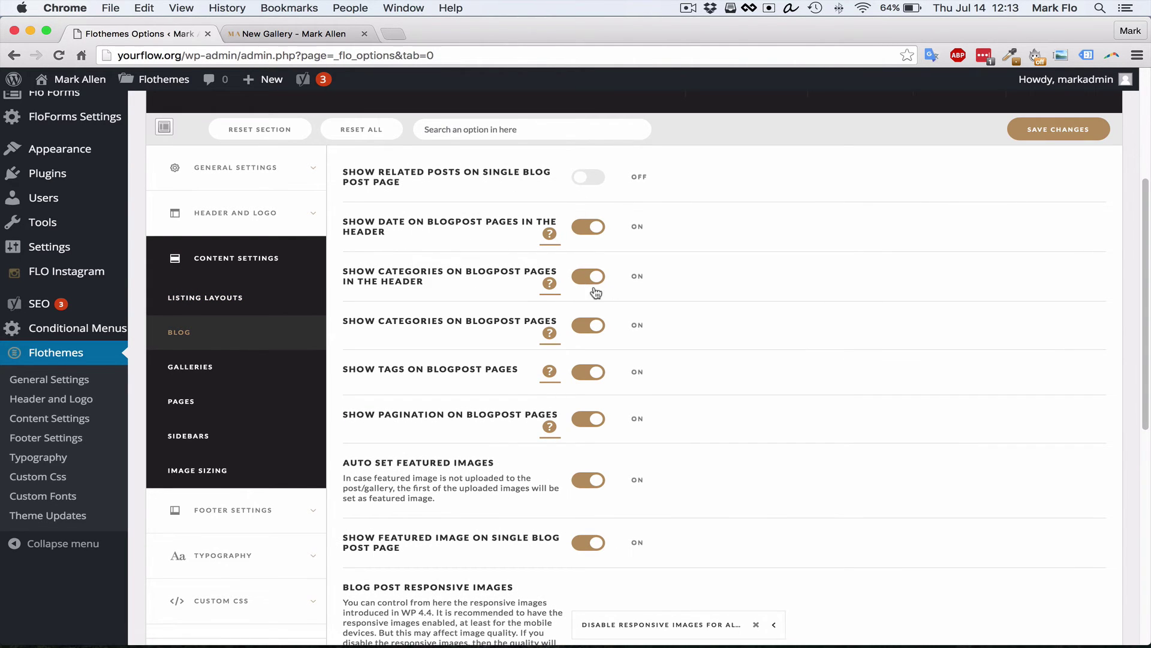
click(185, 375)
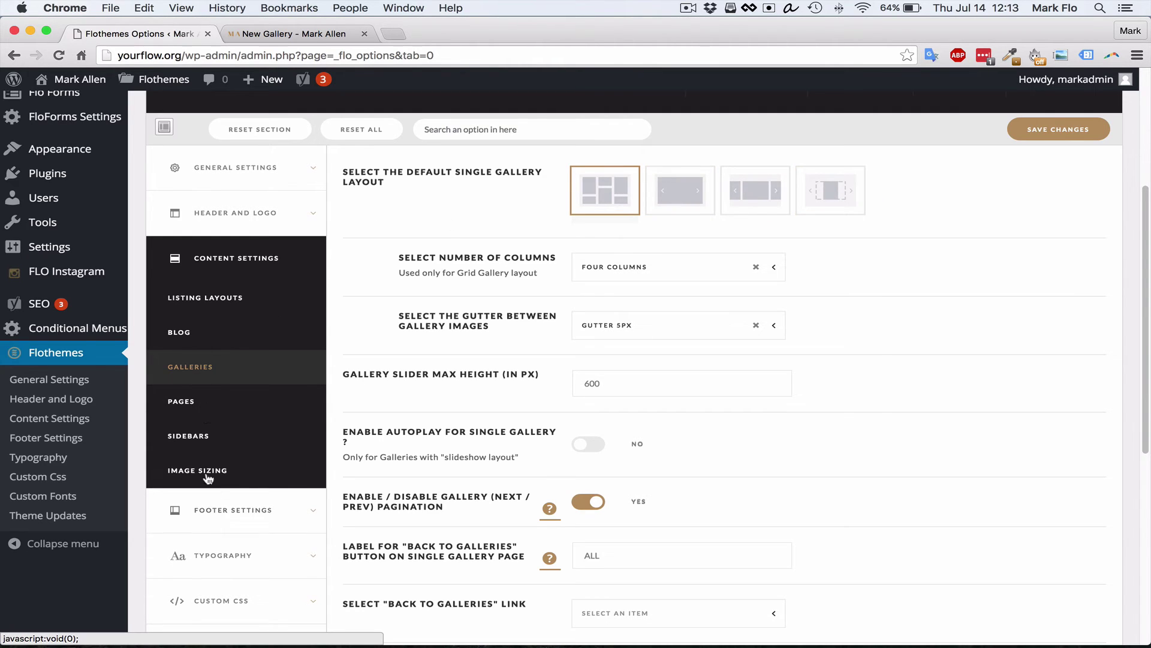
Inspect the footer copyright text and its credit link without changing them, then open Typography
click(239, 515)
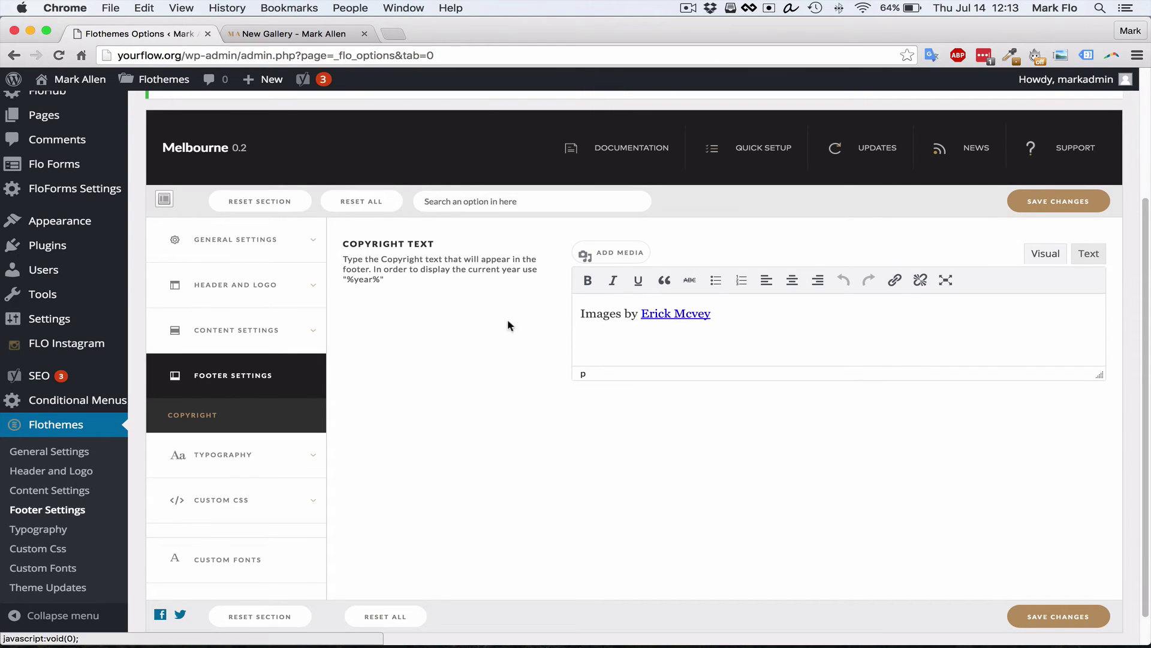
click(617, 313)
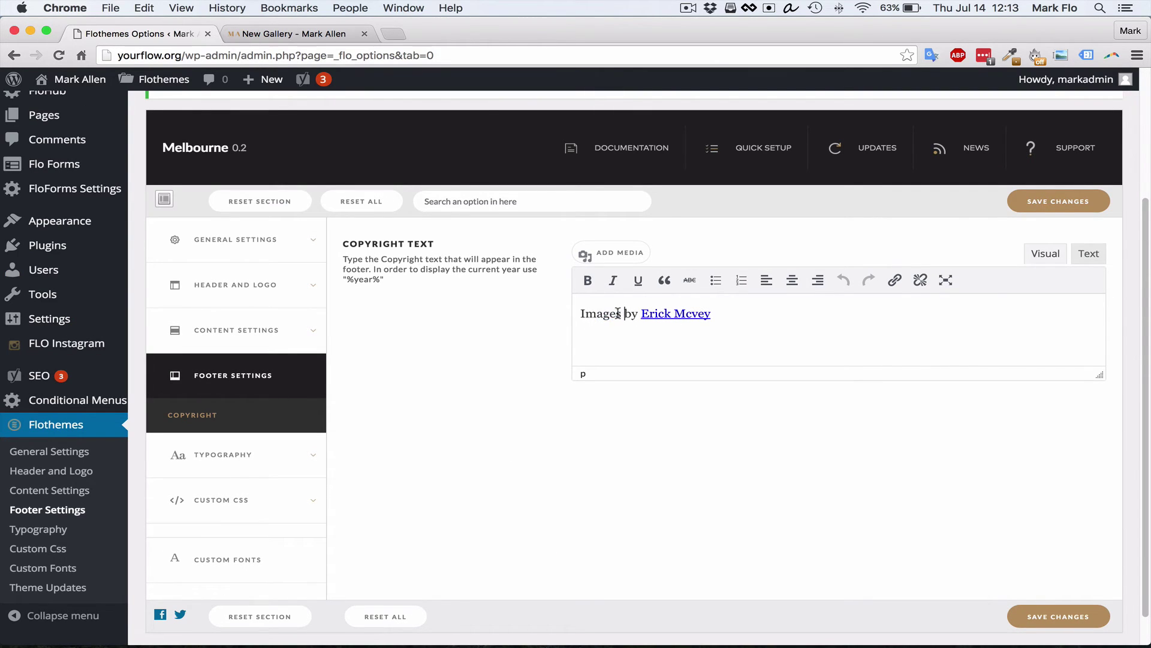
drag(582, 310, 721, 318)
click(758, 318)
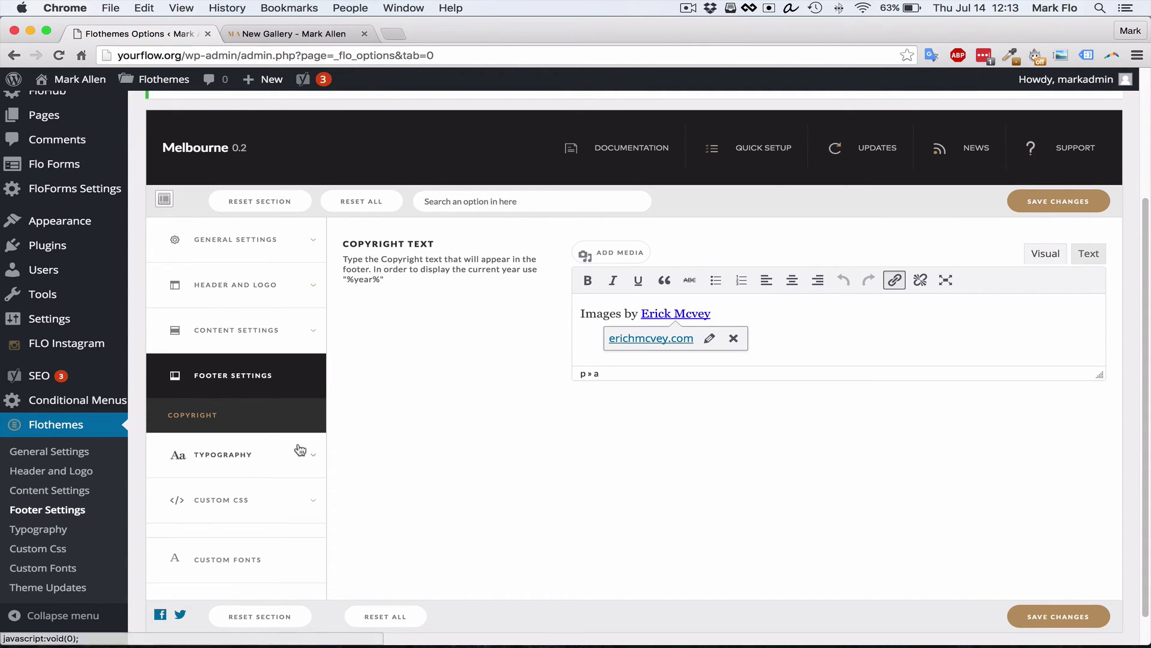
click(824, 306)
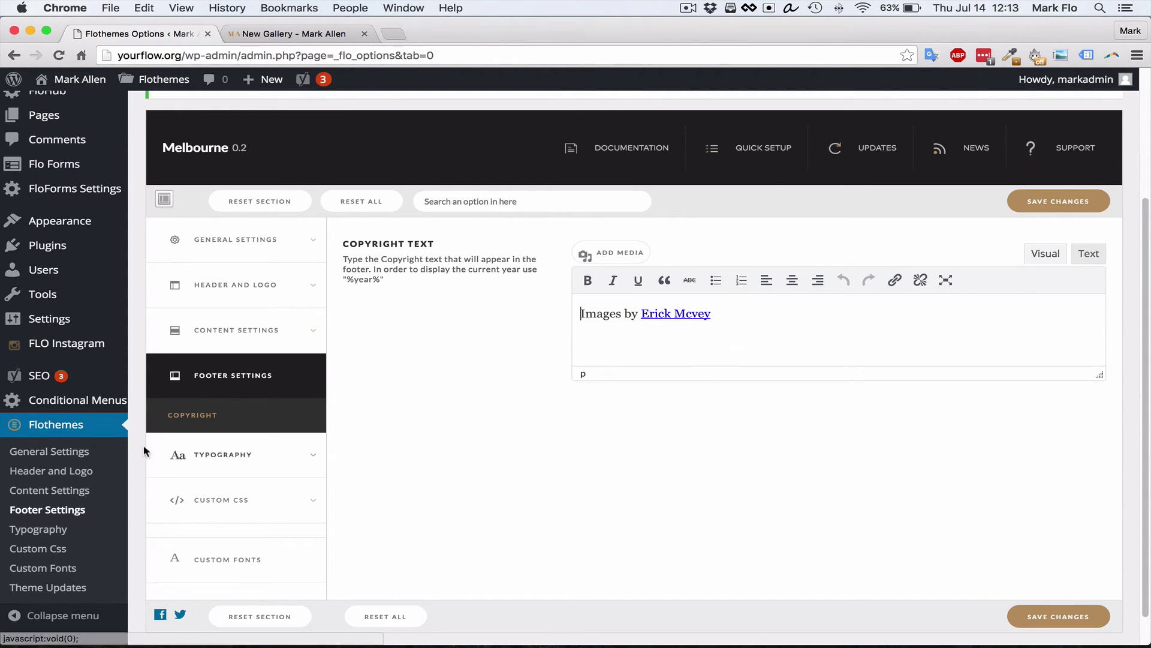
click(251, 456)
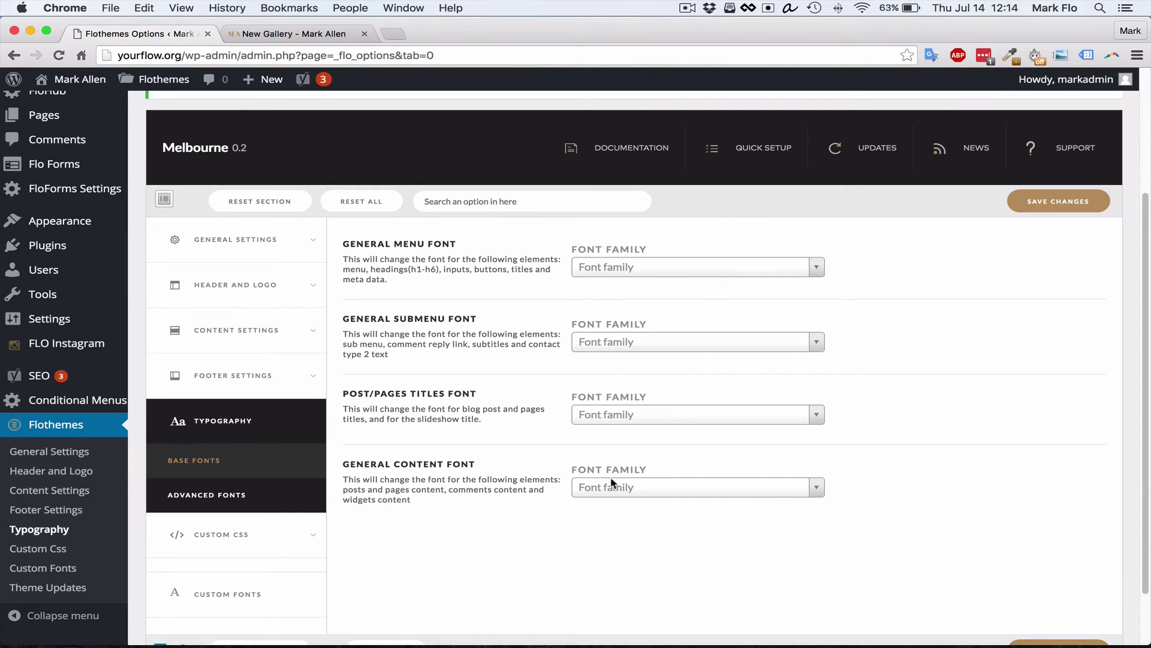
Save the theme options and compare against the New Gallery page
click(1048, 209)
click(276, 36)
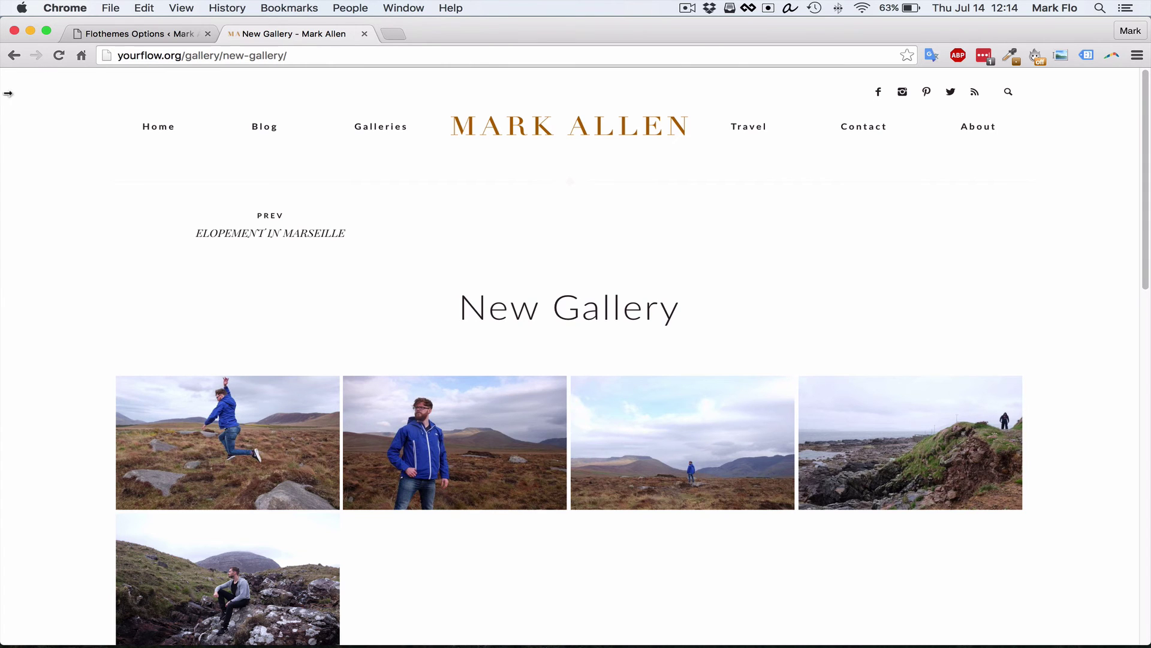
click(110, 34)
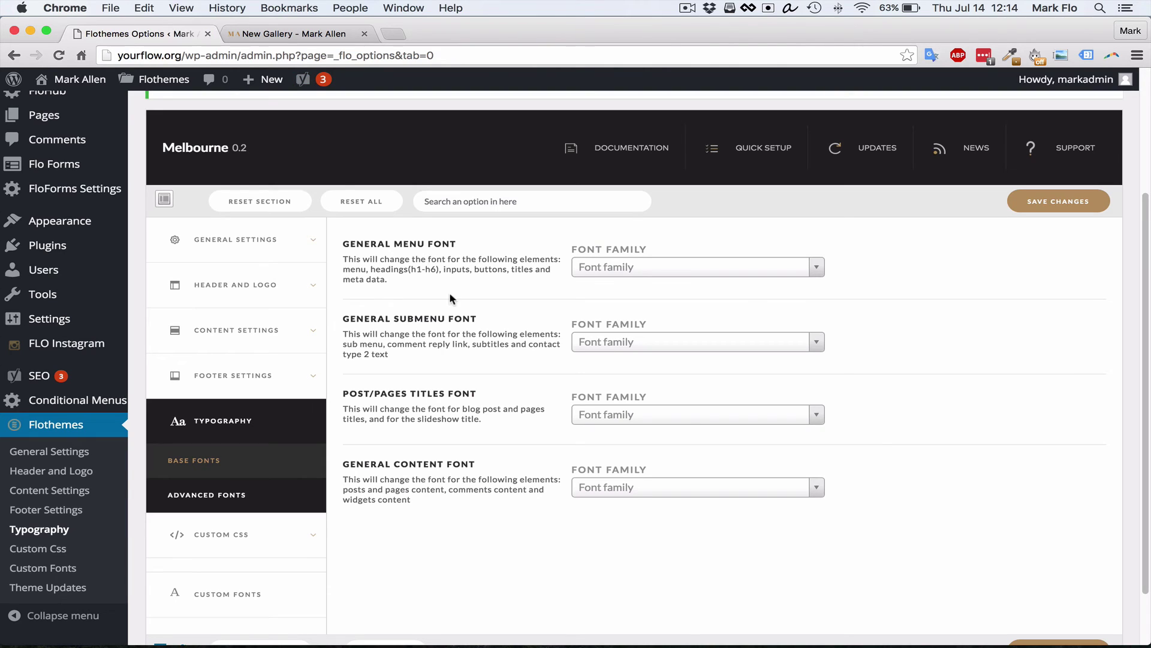
Highlight the Menu, Submenu, Post/Pages Titles and Content font headings, then open Custom CSS
drag(400, 243, 392, 245)
click(469, 258)
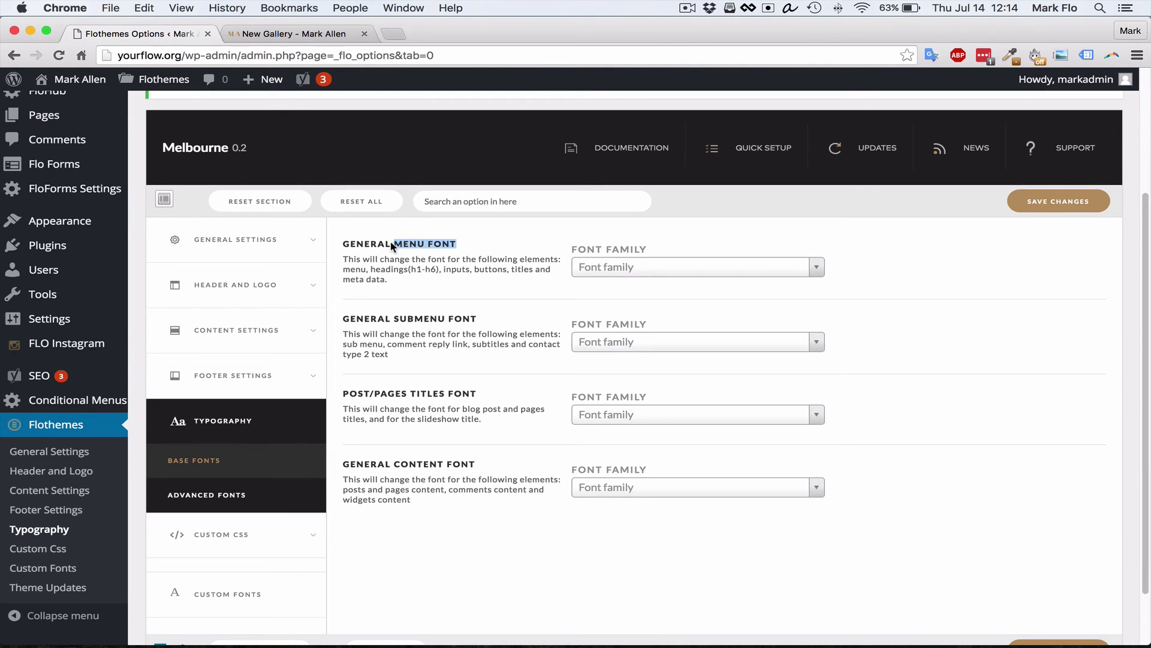
click(479, 247)
drag(480, 246, 396, 245)
click(509, 244)
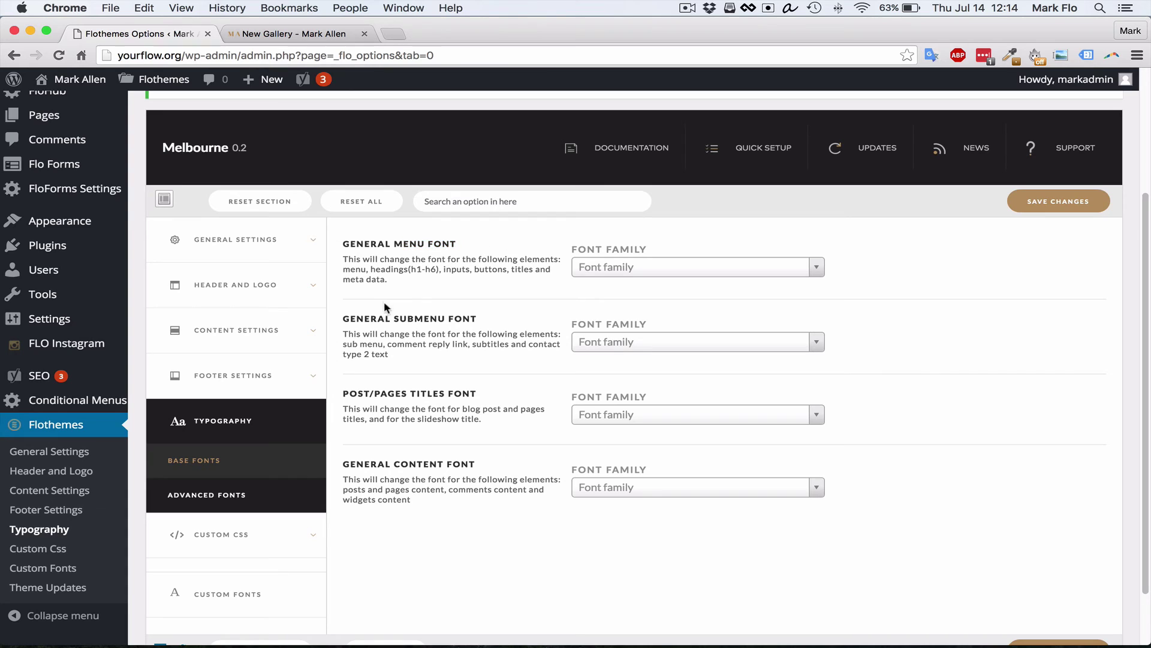
drag(370, 318, 342, 319)
click(501, 319)
click(469, 328)
drag(396, 391, 402, 394)
click(502, 392)
click(430, 390)
drag(479, 466, 436, 464)
click(461, 474)
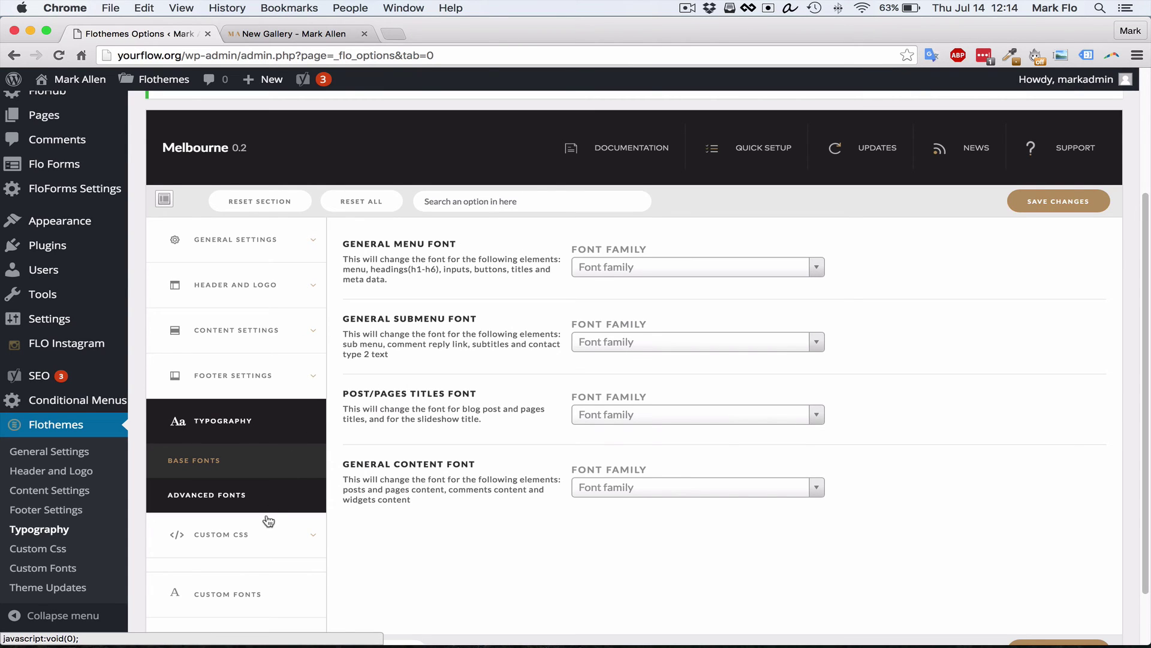
click(242, 542)
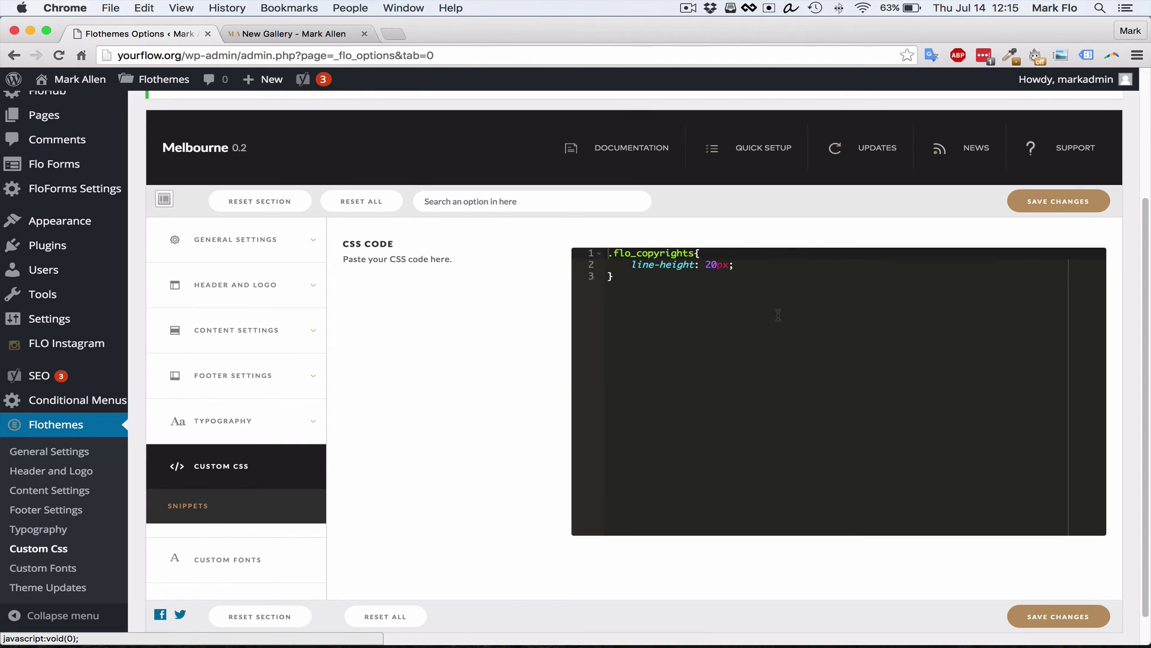
click(290, 42)
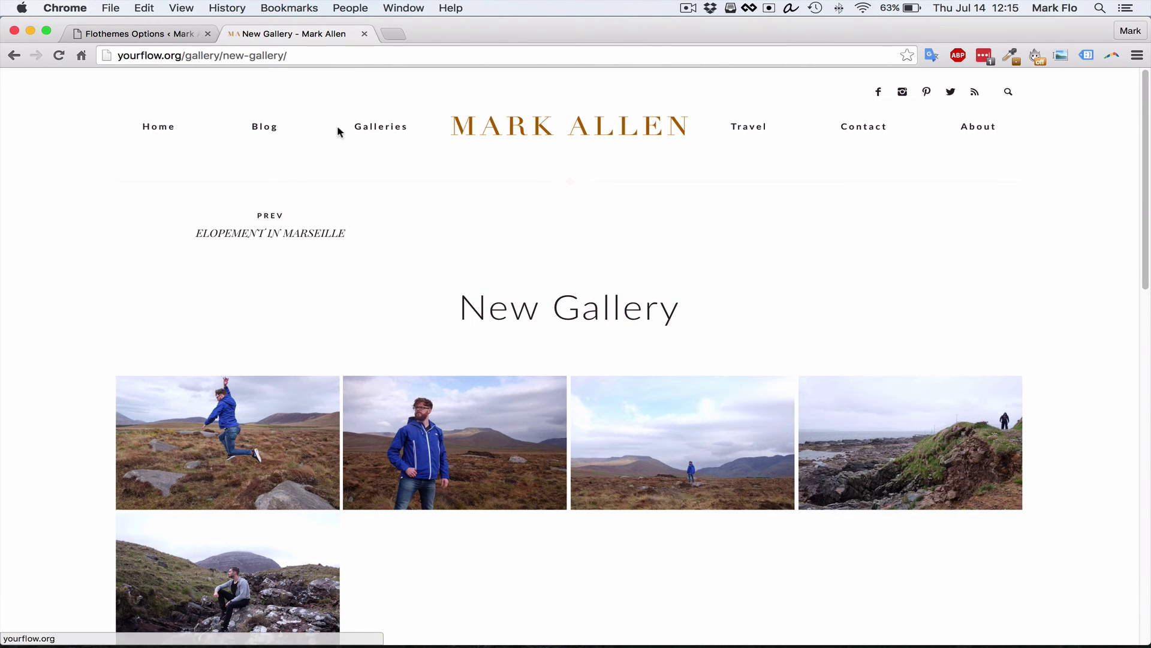
scroll(406, 266, down, 6)
scroll(408, 259, down, 8)
scroll(408, 259, up, 20)
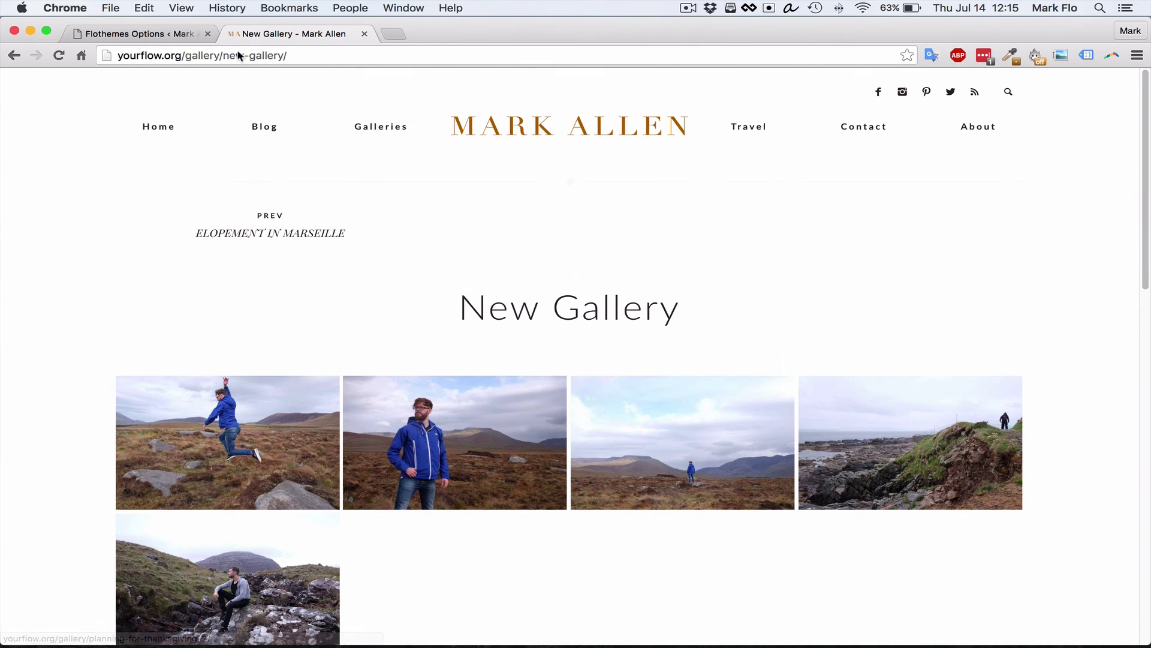
click(157, 35)
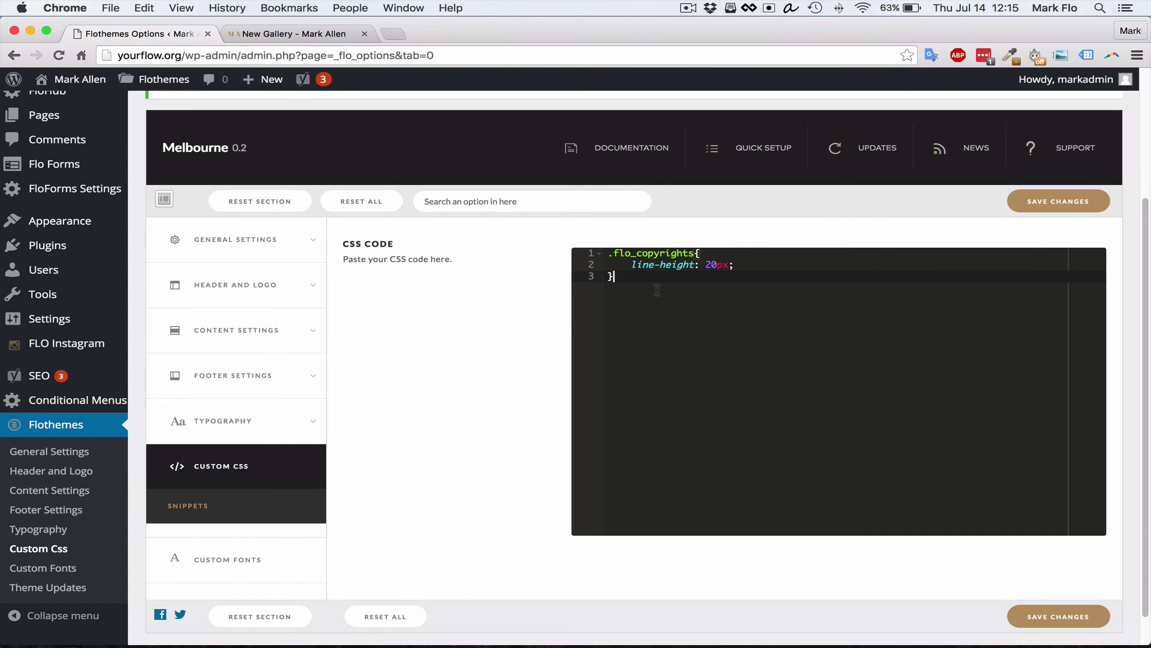
scroll(641, 335, down, 1)
scroll(648, 345, up, 1)
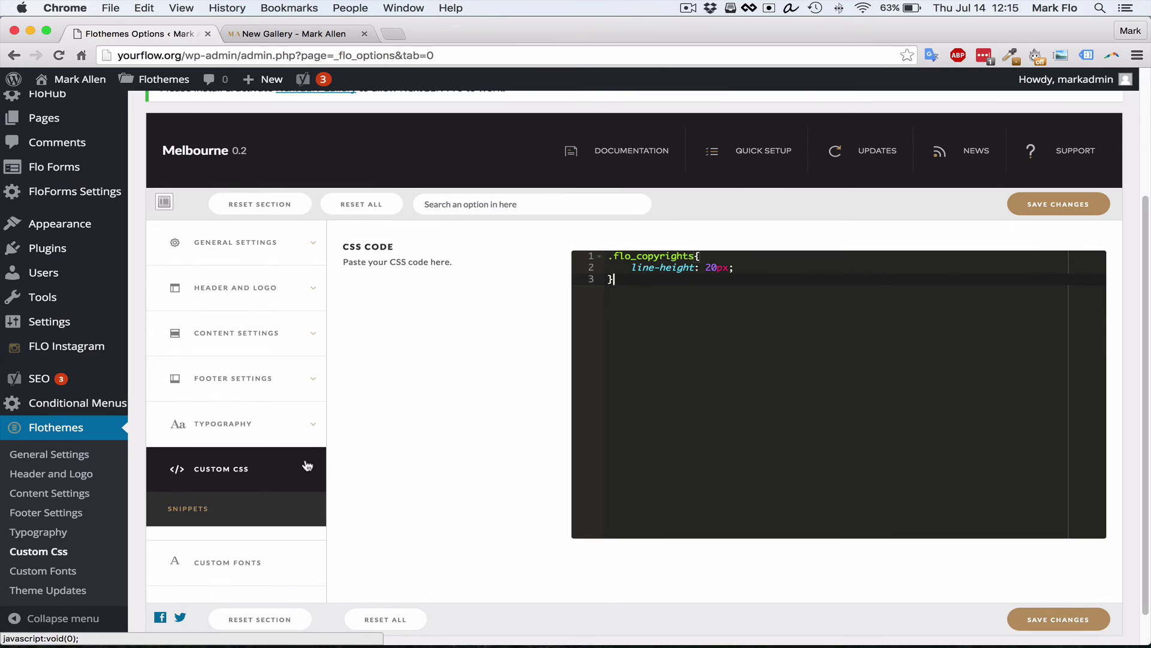
click(473, 205)
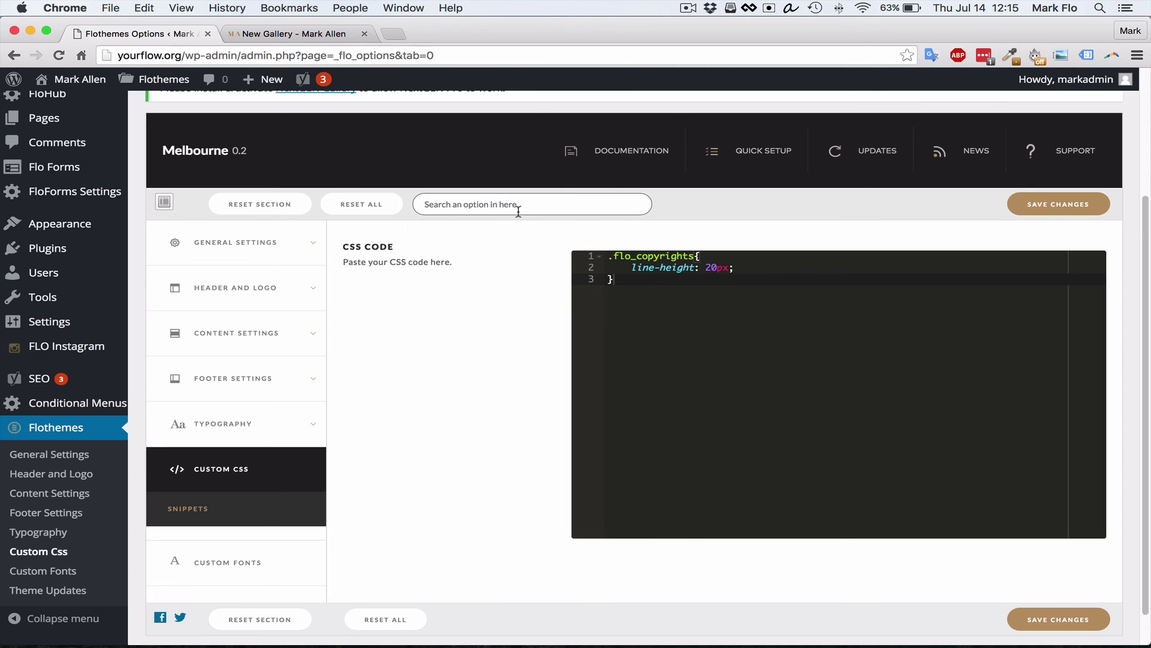
Search the theme options for 'gallery', review the matches, then view the New Gallery page
text(galler)
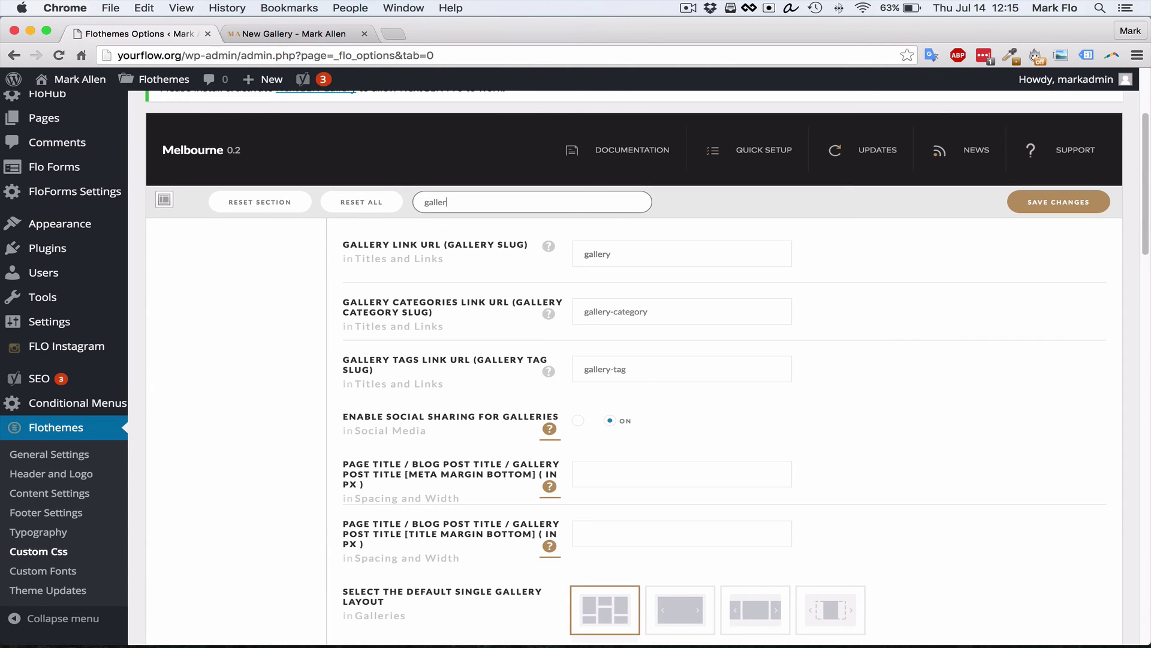
text(y)
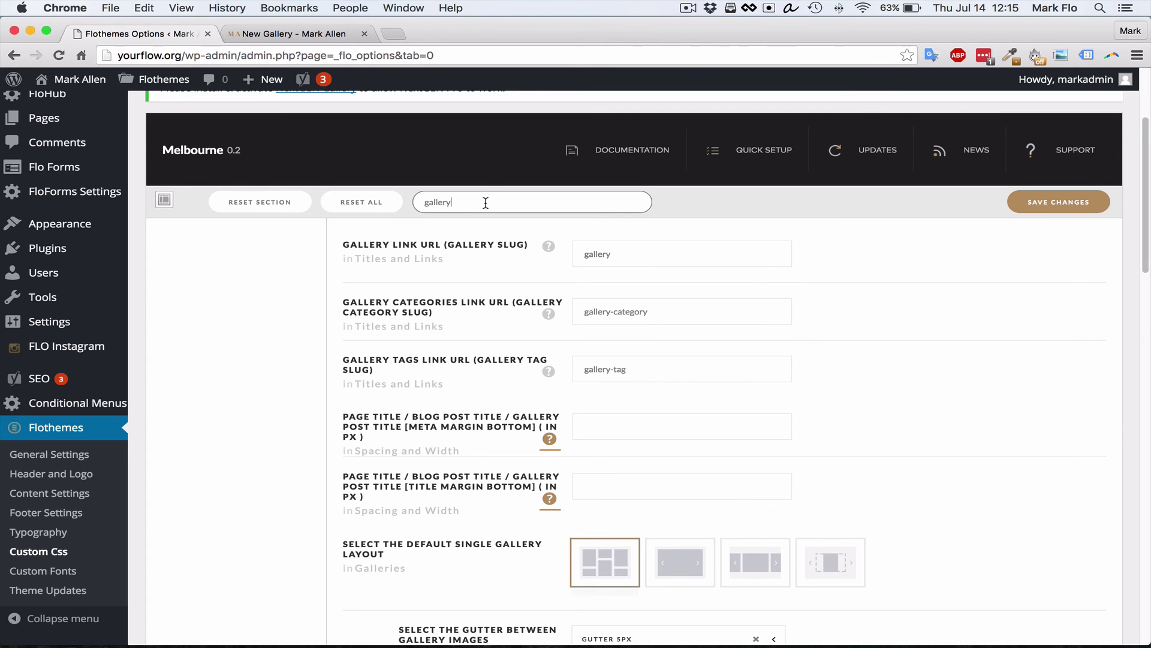
scroll(470, 324, down, 5)
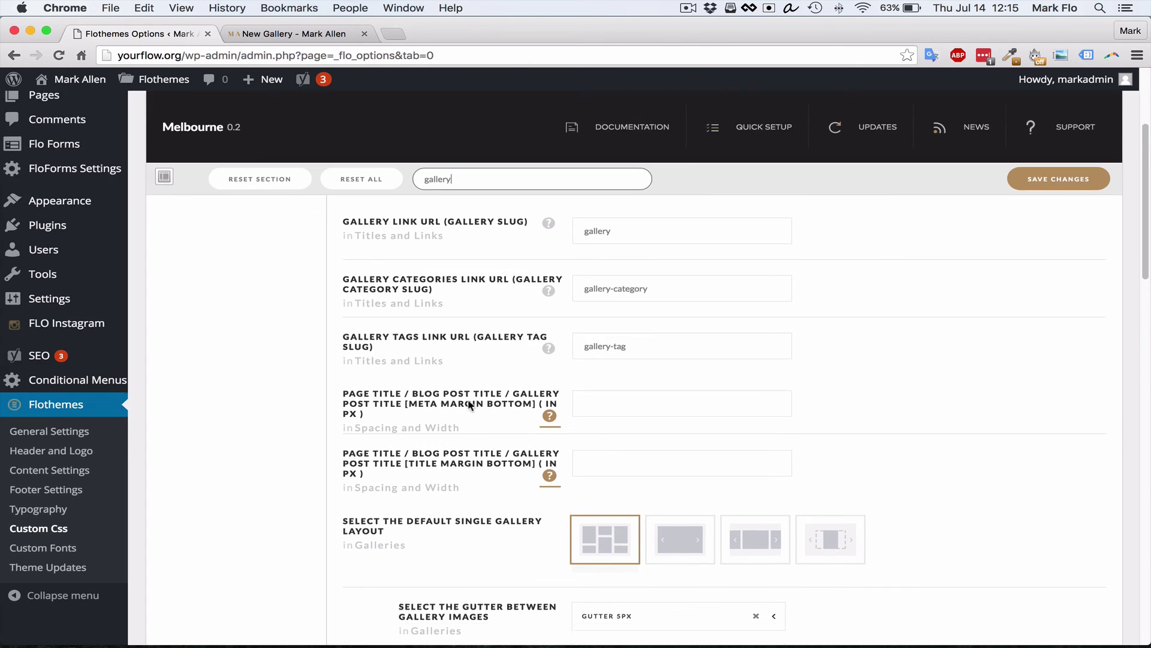
scroll(474, 348, up, 4)
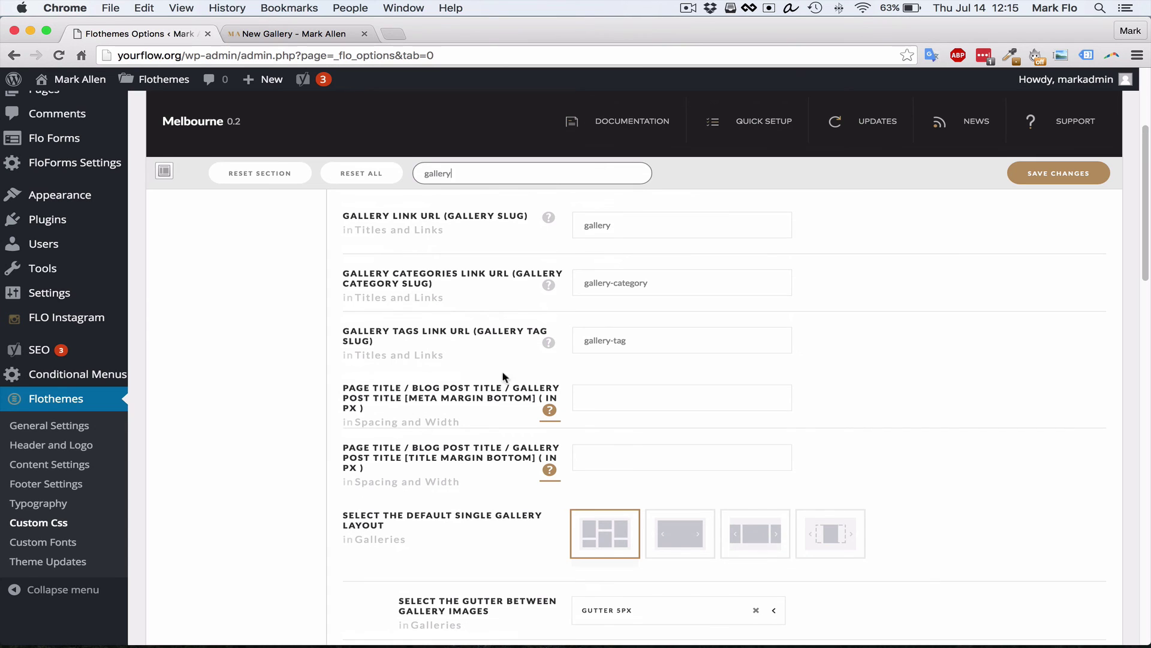
scroll(540, 271, down, 15)
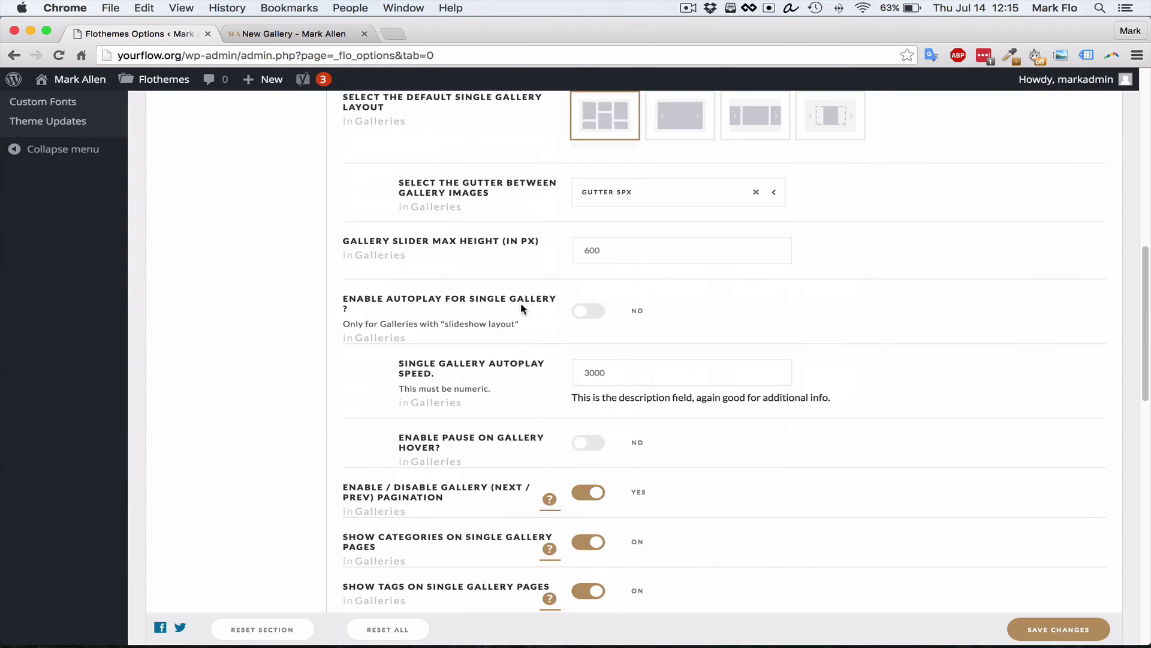
scroll(543, 347, down, 6)
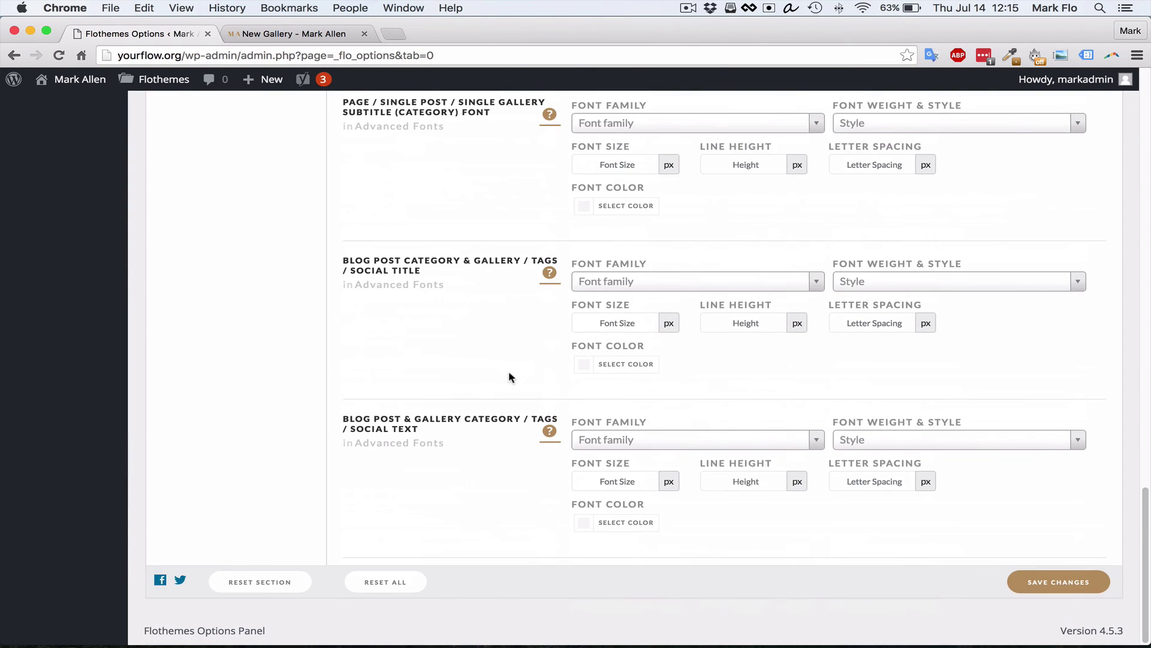
scroll(511, 377, up, 15)
scroll(514, 388, up, 10)
scroll(522, 414, down, 4)
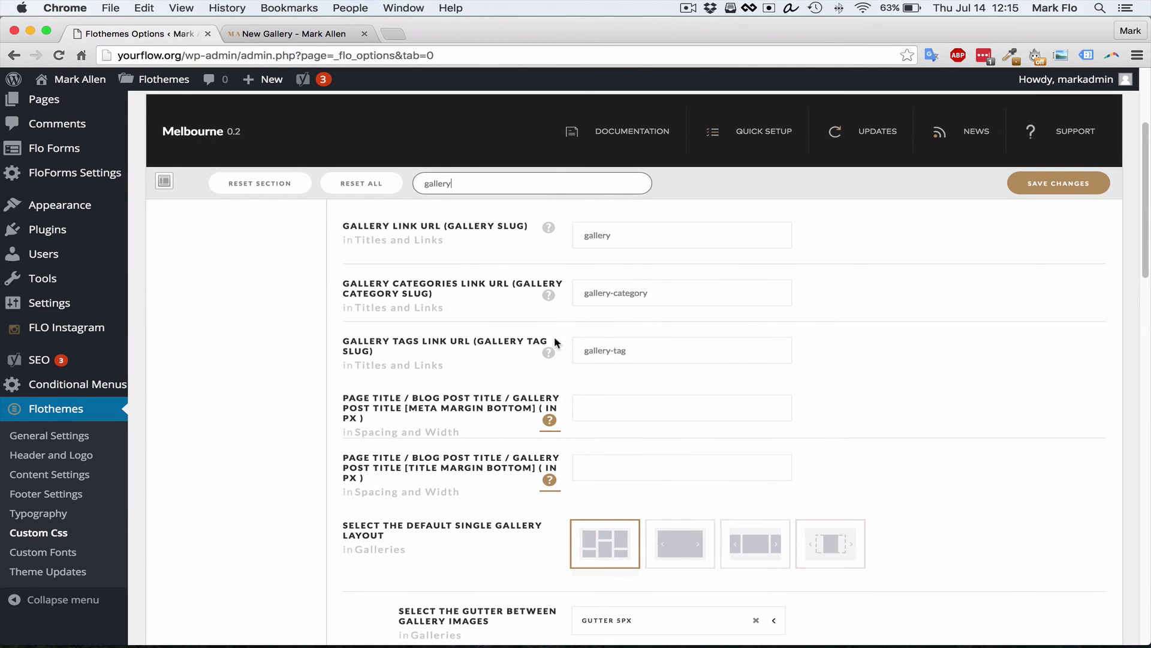
drag(485, 184, 437, 184)
click(473, 183)
scroll(293, 198, up, 1)
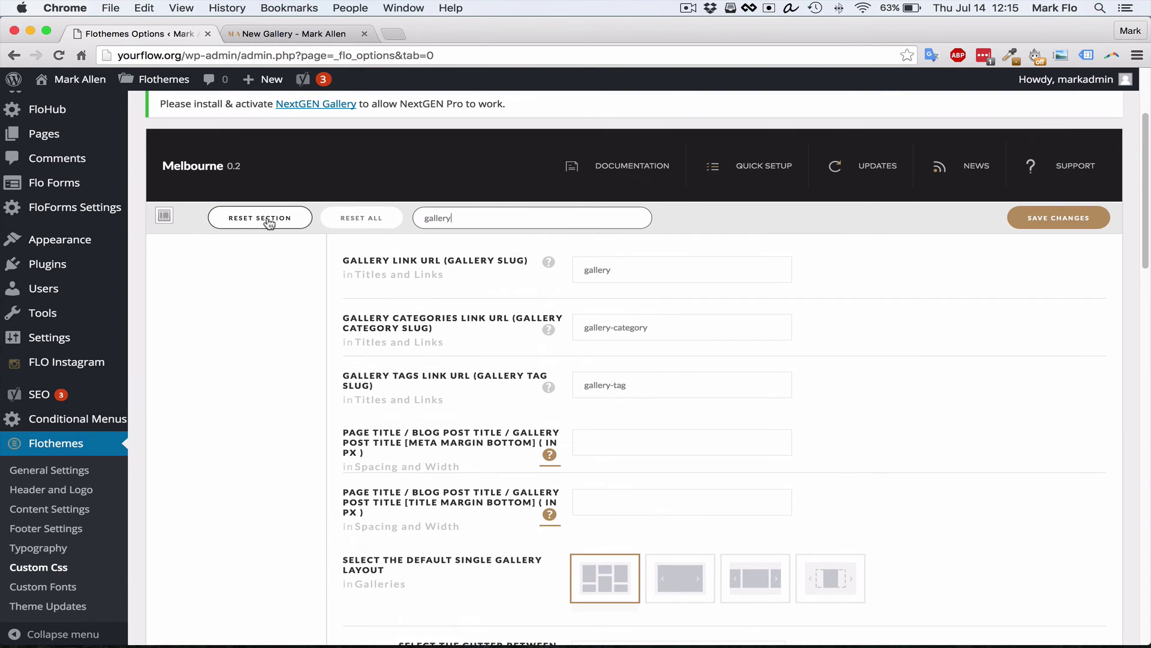
click(307, 33)
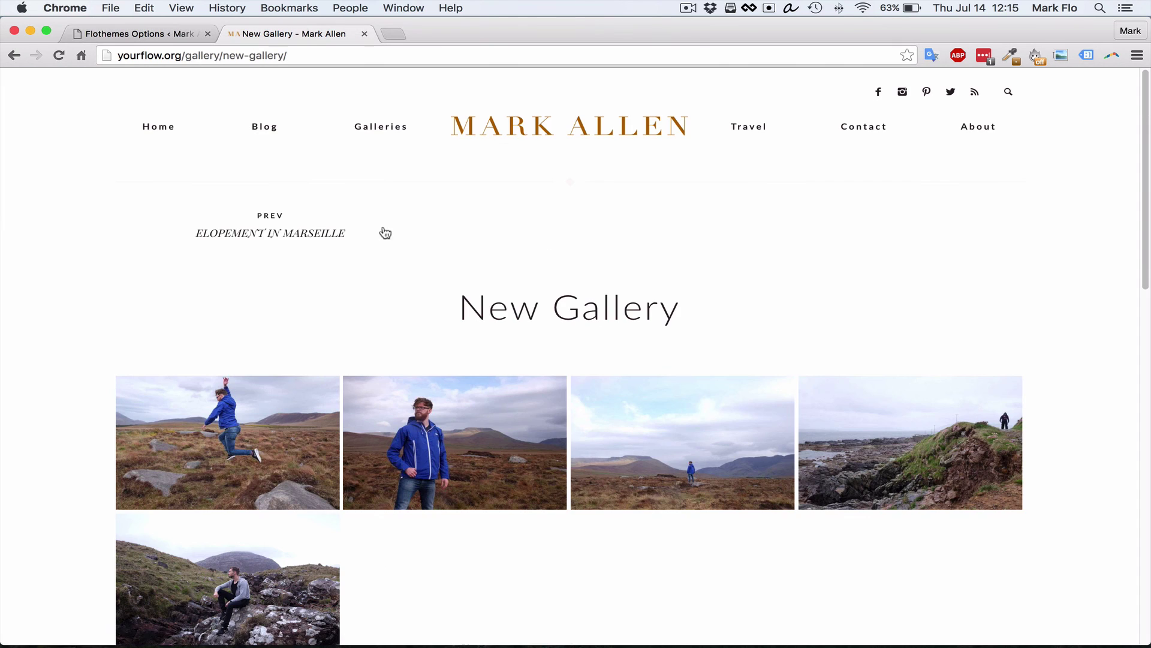
Return to the home page via the site logo and look over the slideshow's new landscape photo
click(525, 135)
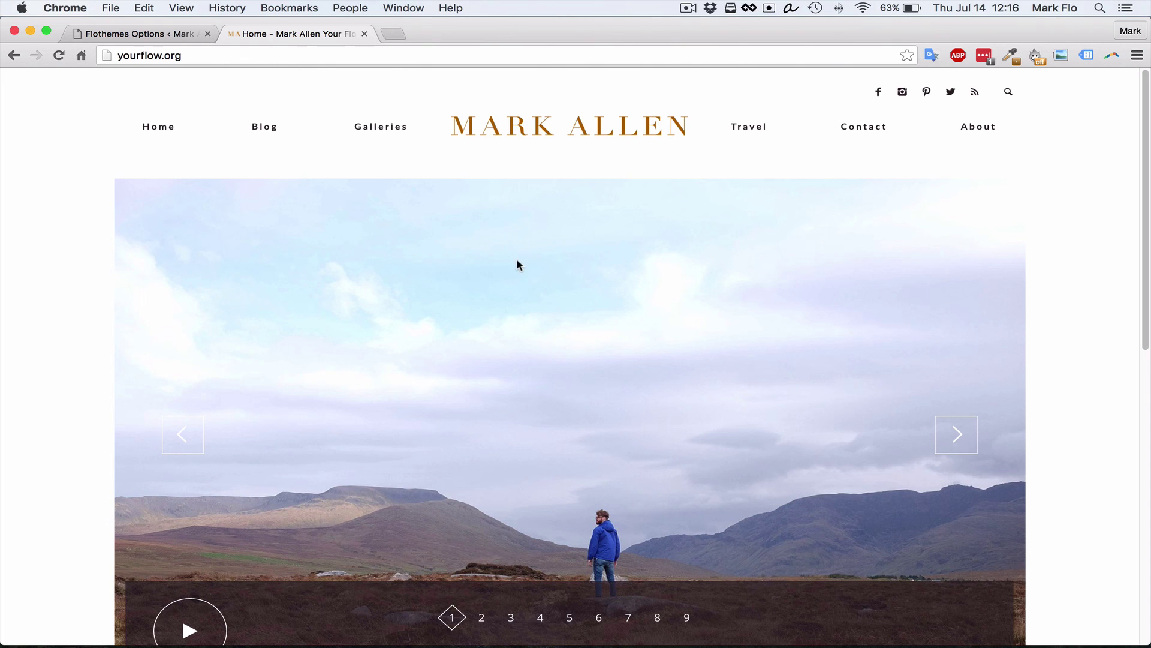
scroll(504, 253, down, 1)
scroll(543, 248, up, 1)
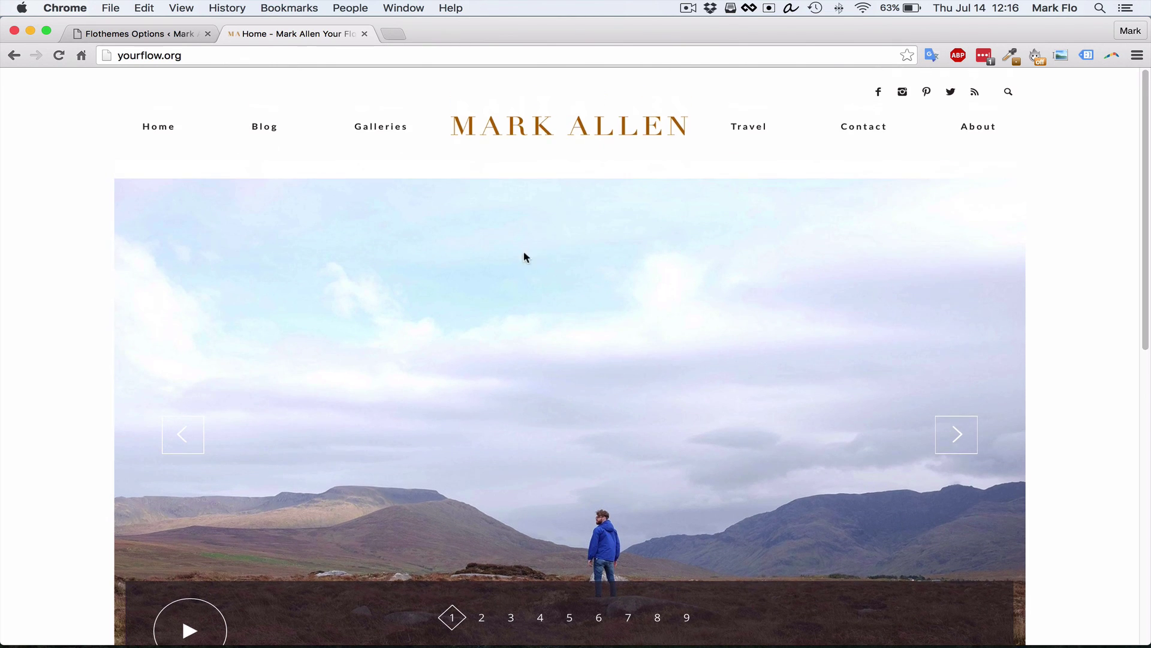